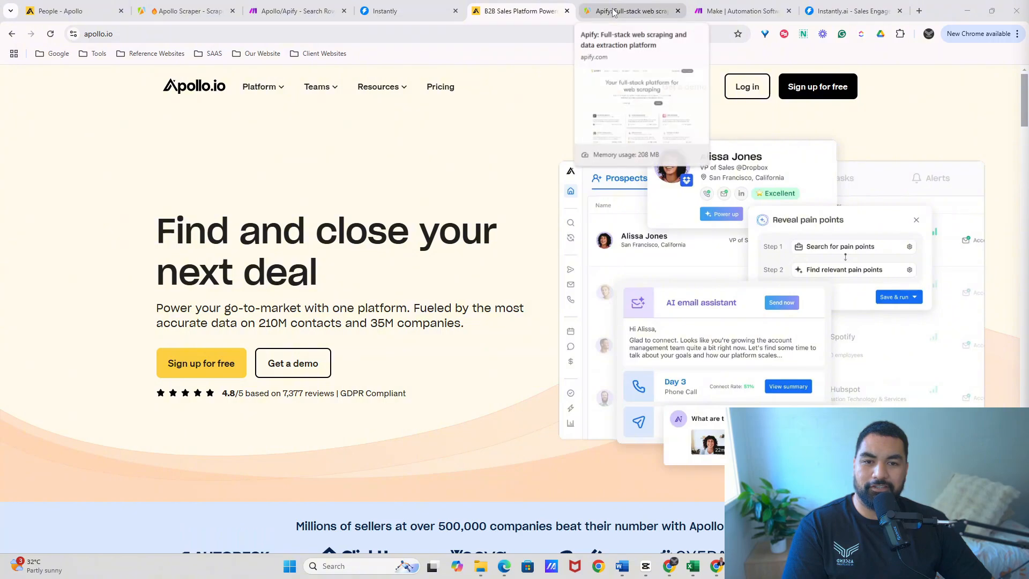
Switch to the Apify homepage and look over its featured web scraping Actors
{"action": "left_click", "coordinate": [614, 12]}
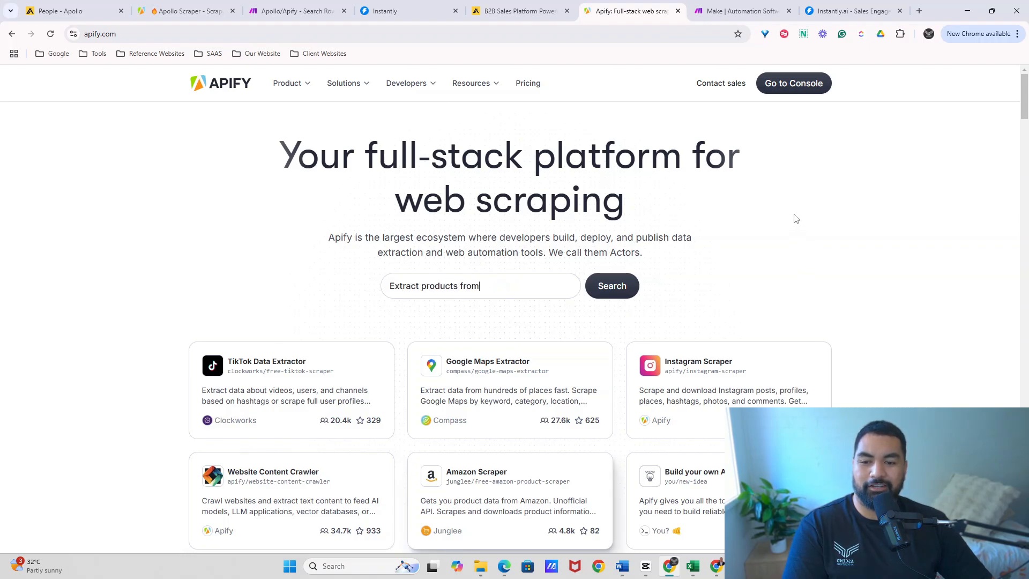
{"action": "scroll", "coordinate": [838, 242], "scroll_direction": "down", "scroll_amount": 2}
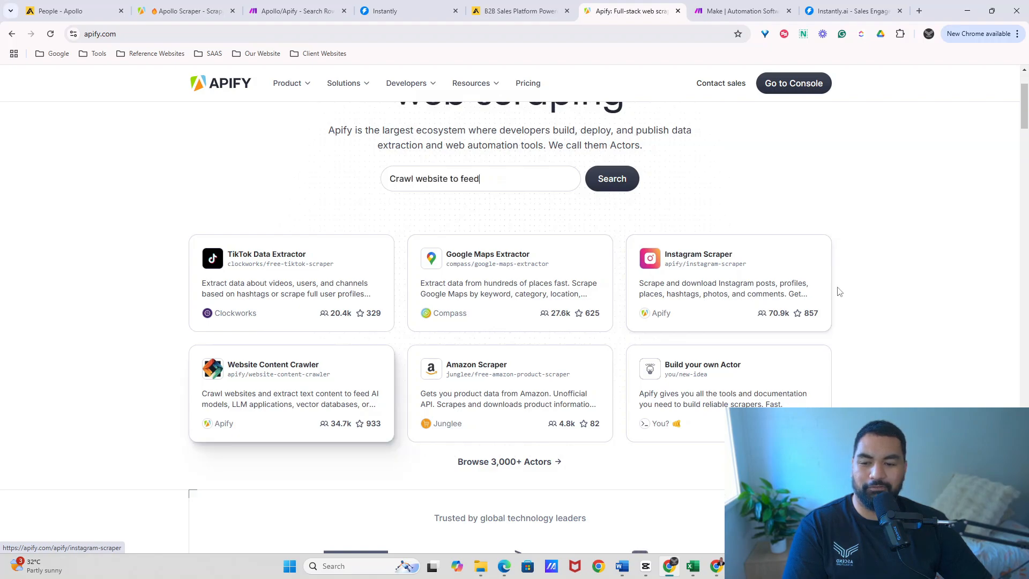
{"action": "scroll", "coordinate": [777, 316], "scroll_direction": "down", "scroll_amount": 2}
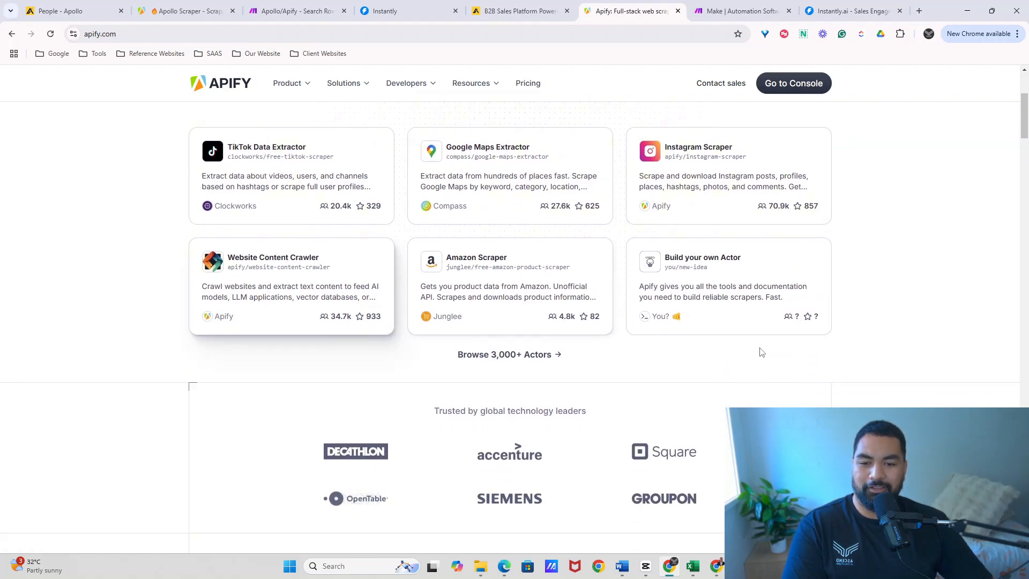
{"action": "scroll", "coordinate": [766, 356], "scroll_direction": "up", "scroll_amount": 4}
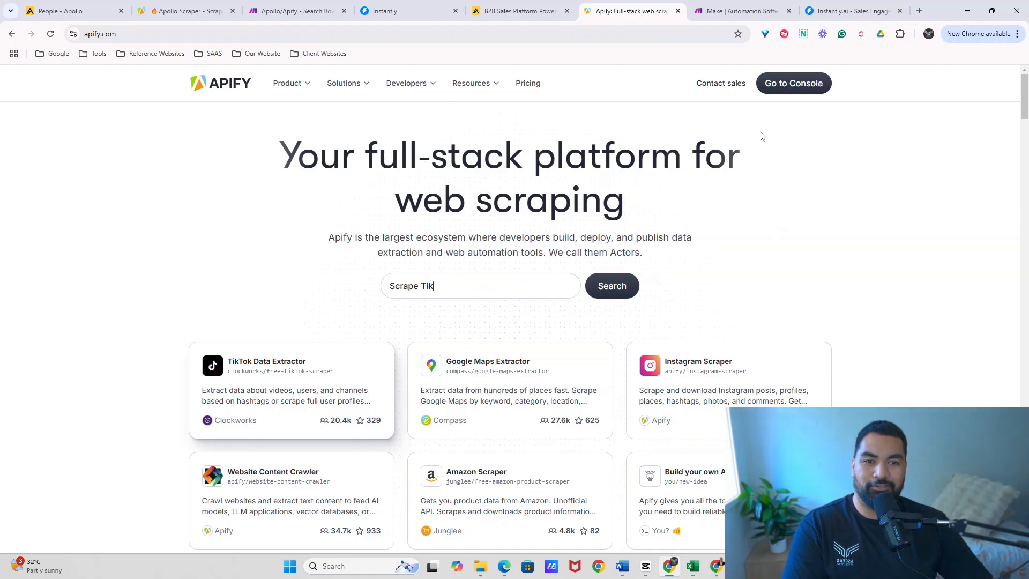
Switch to the Make homepage and examine its automation use cases, pre-built app integrations, success stories and AI sections
{"action": "left_click", "coordinate": [723, 15]}
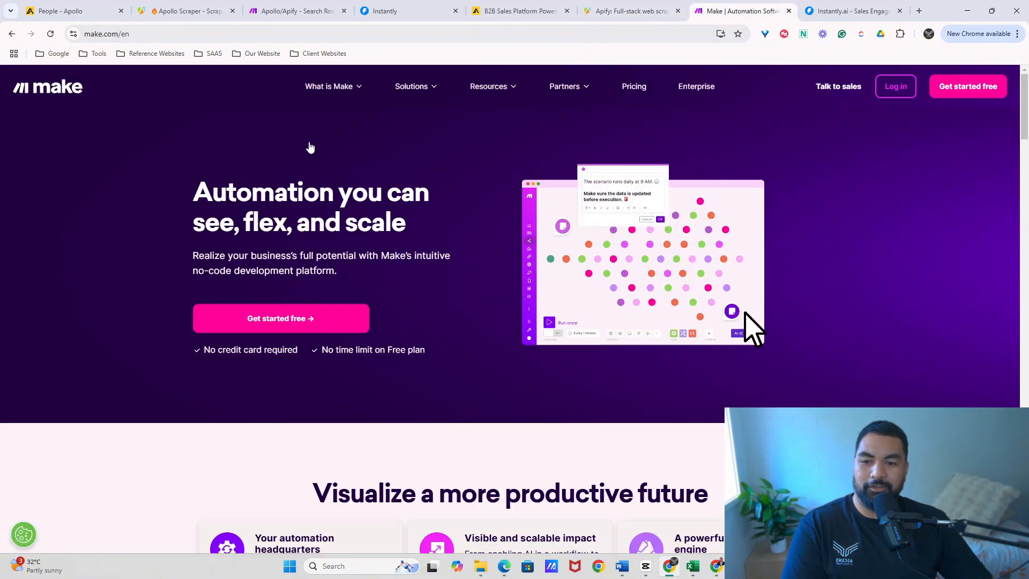
{"action": "scroll", "coordinate": [485, 326], "scroll_direction": "down", "scroll_amount": 3}
{"action": "scroll", "coordinate": [538, 298], "scroll_direction": "up", "scroll_amount": 3}
{"action": "scroll", "coordinate": [482, 332], "scroll_direction": "down", "scroll_amount": 3}
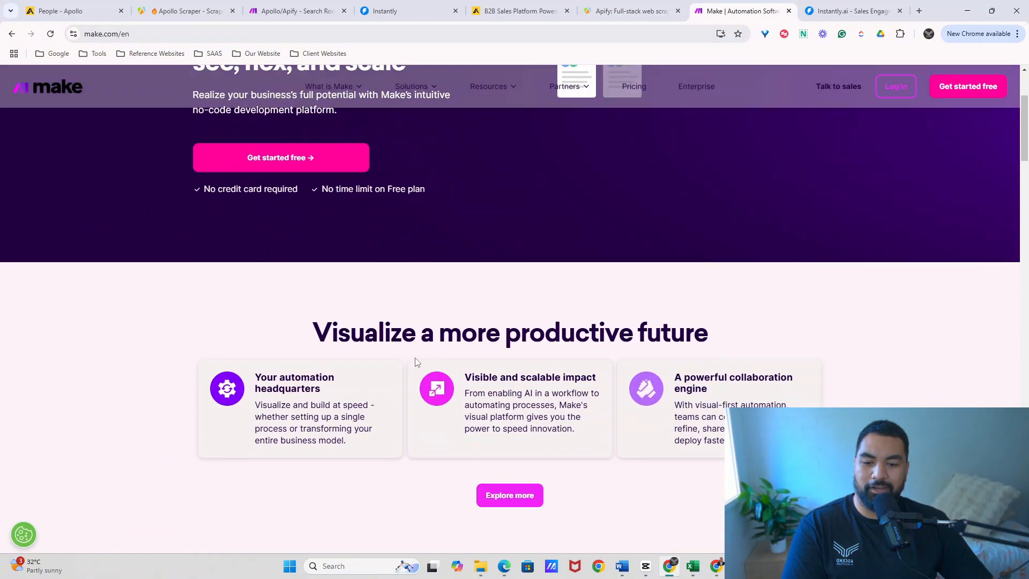
{"action": "scroll", "coordinate": [418, 353], "scroll_direction": "down", "scroll_amount": 10}
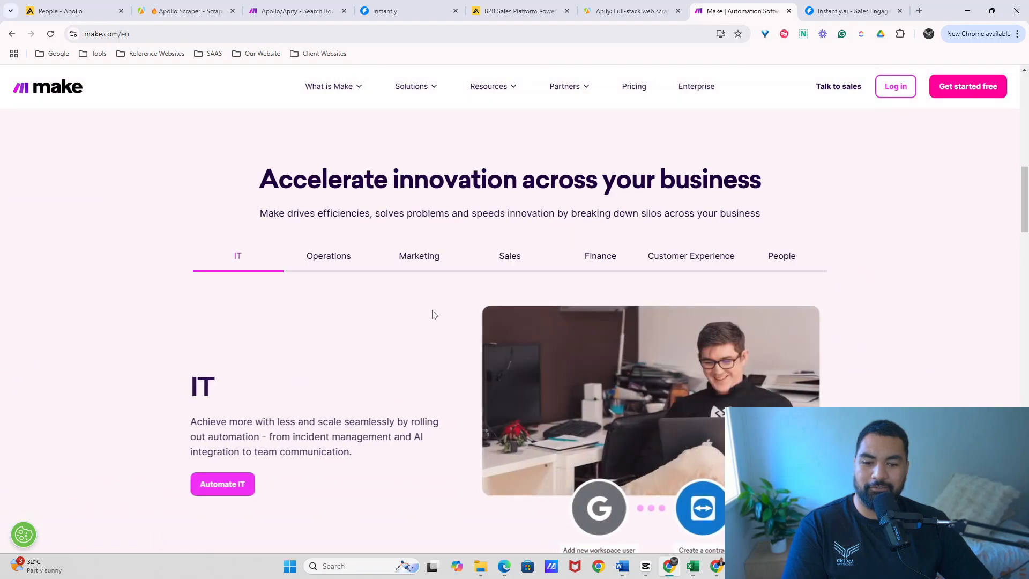
{"action": "scroll", "coordinate": [433, 314], "scroll_direction": "down", "scroll_amount": 9}
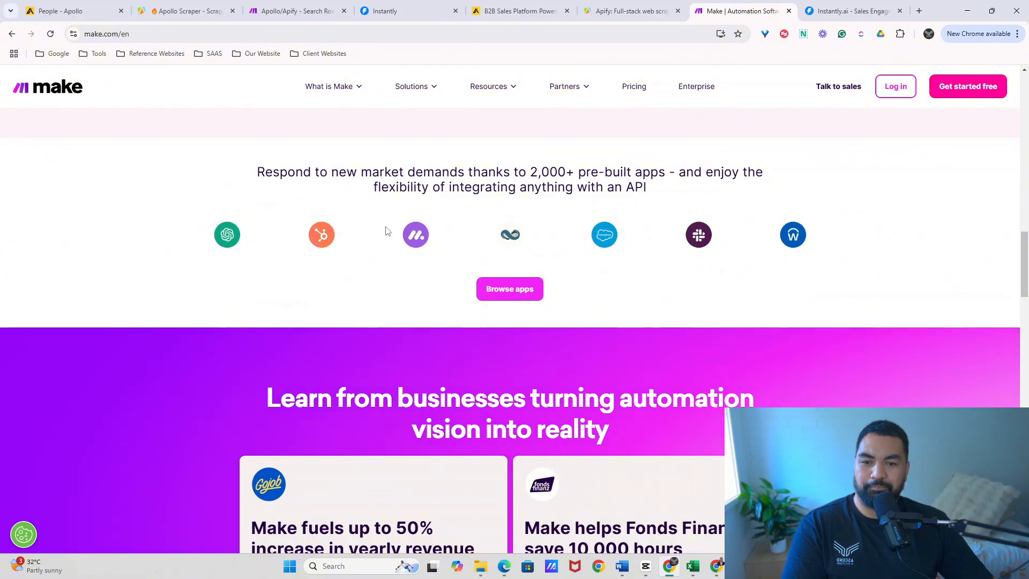
{"action": "scroll", "coordinate": [385, 232], "scroll_direction": "down", "scroll_amount": 6}
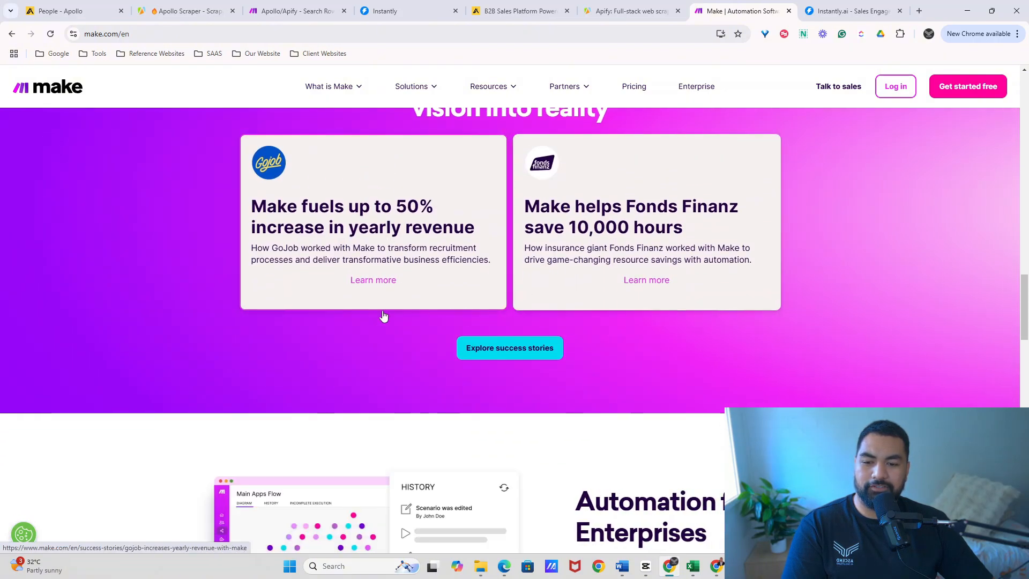
{"action": "scroll", "coordinate": [383, 316], "scroll_direction": "down", "scroll_amount": 13}
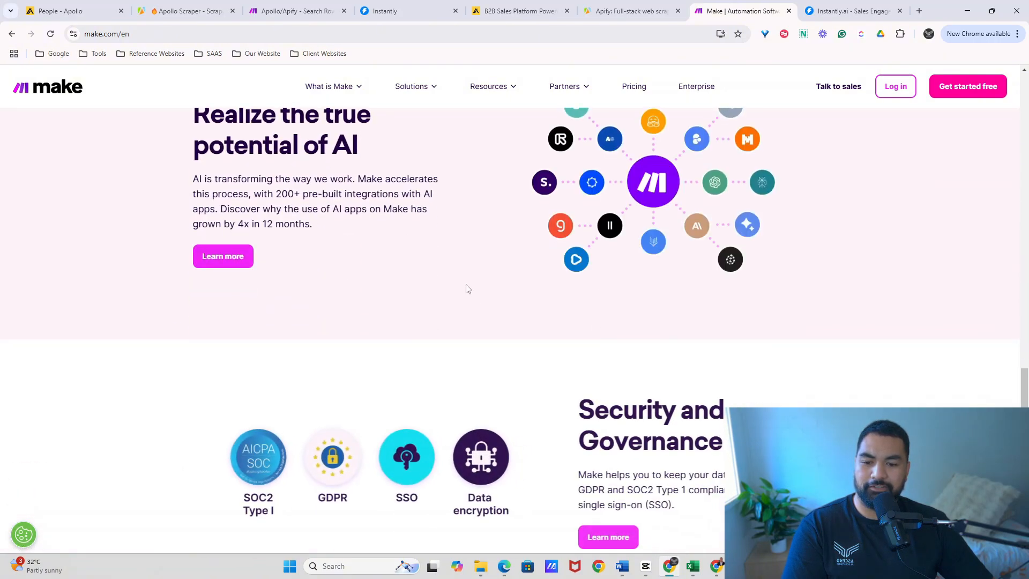
{"action": "scroll", "coordinate": [466, 289], "scroll_direction": "down", "scroll_amount": 3}
{"action": "scroll", "coordinate": [471, 285], "scroll_direction": "up", "scroll_amount": 4}
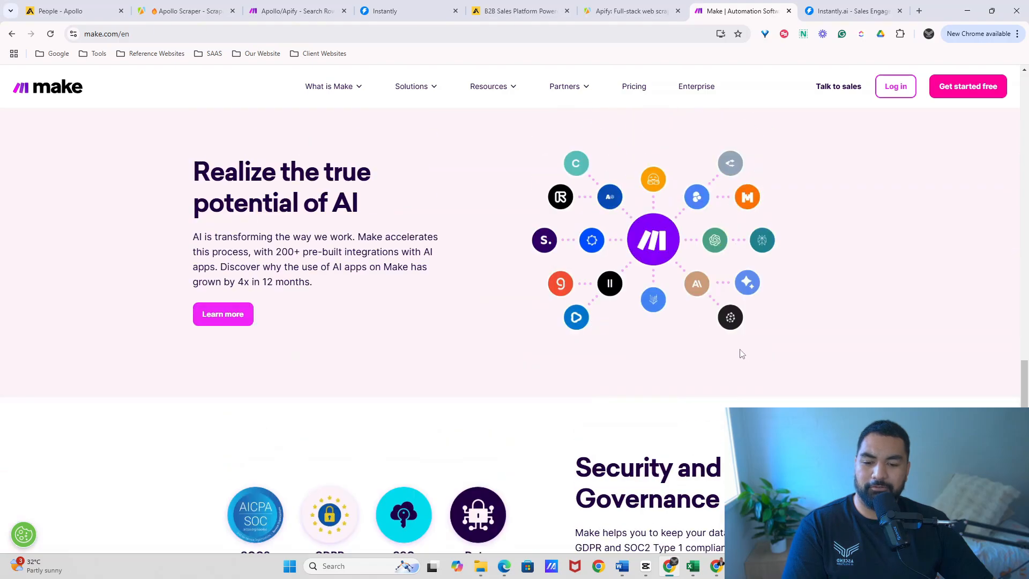
{"action": "scroll", "coordinate": [839, 367], "scroll_direction": "up", "scroll_amount": 20}
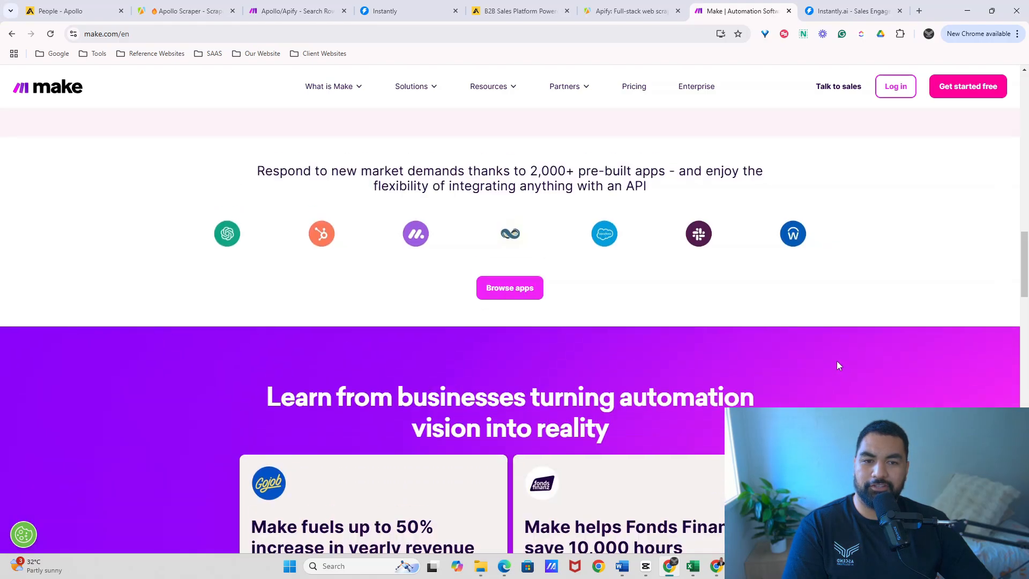
{"action": "scroll", "coordinate": [832, 362], "scroll_direction": "up", "scroll_amount": 13}
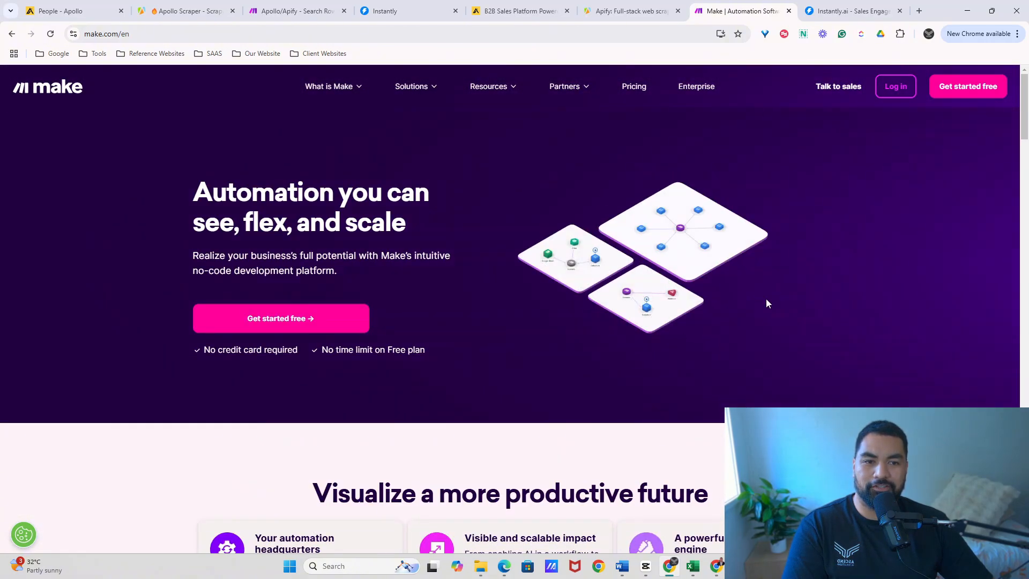
Switch to the Instantly.ai homepage and review its user ratings, email warmup and lead-finding features
{"action": "left_click", "coordinate": [827, 8]}
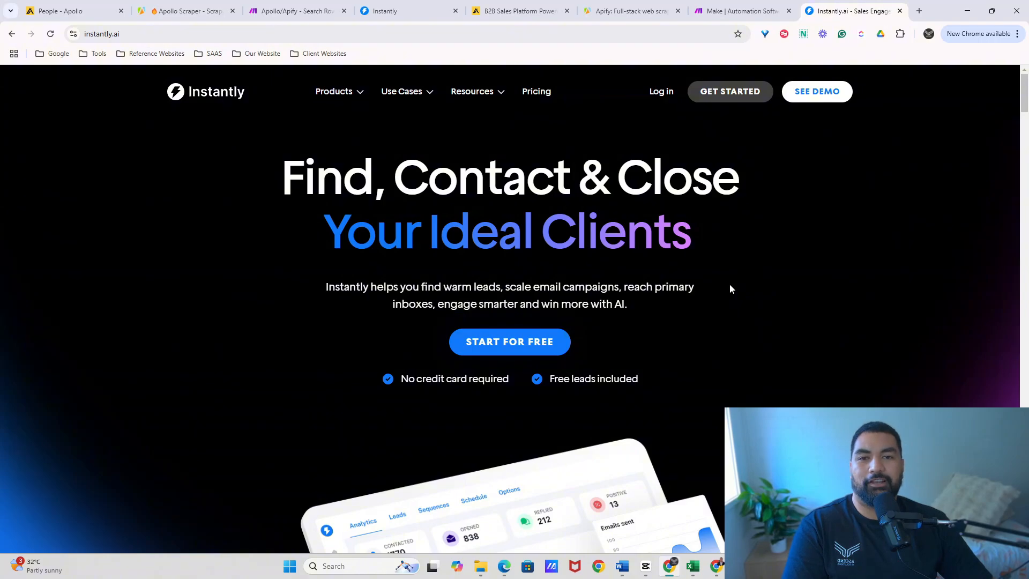
{"action": "scroll", "coordinate": [730, 289], "scroll_direction": "down", "scroll_amount": 15}
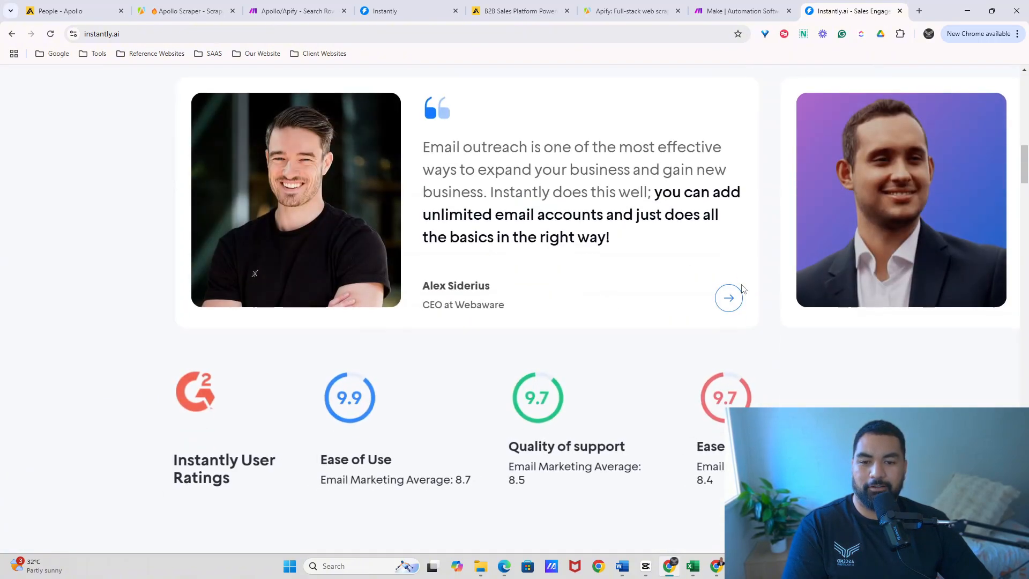
{"action": "scroll", "coordinate": [742, 288], "scroll_direction": "down", "scroll_amount": 15}
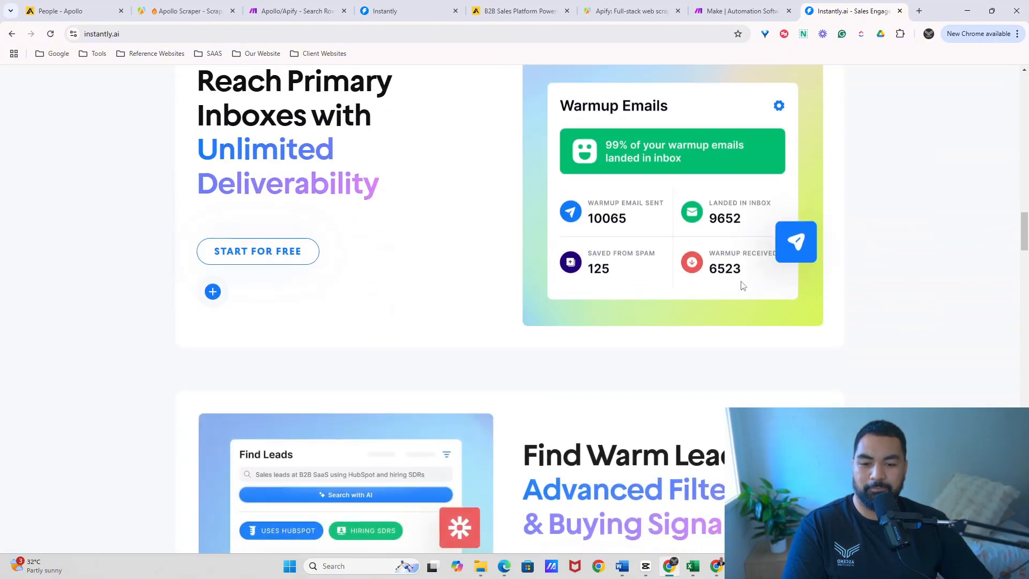
{"action": "scroll", "coordinate": [742, 284], "scroll_direction": "down", "scroll_amount": 4}
{"action": "scroll", "coordinate": [788, 303], "scroll_direction": "up", "scroll_amount": 14}
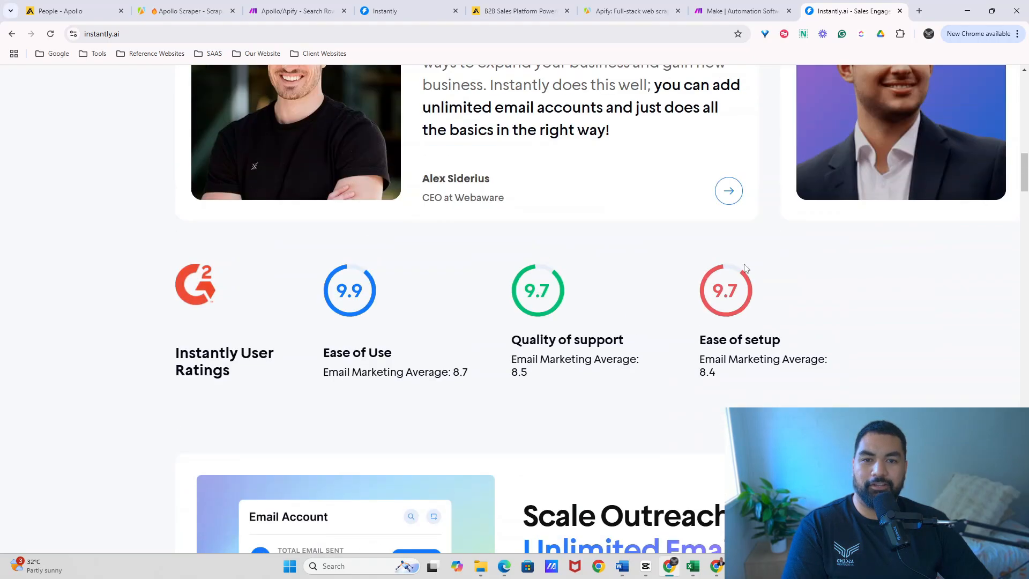
{"action": "scroll", "coordinate": [745, 268], "scroll_direction": "up", "scroll_amount": 15}
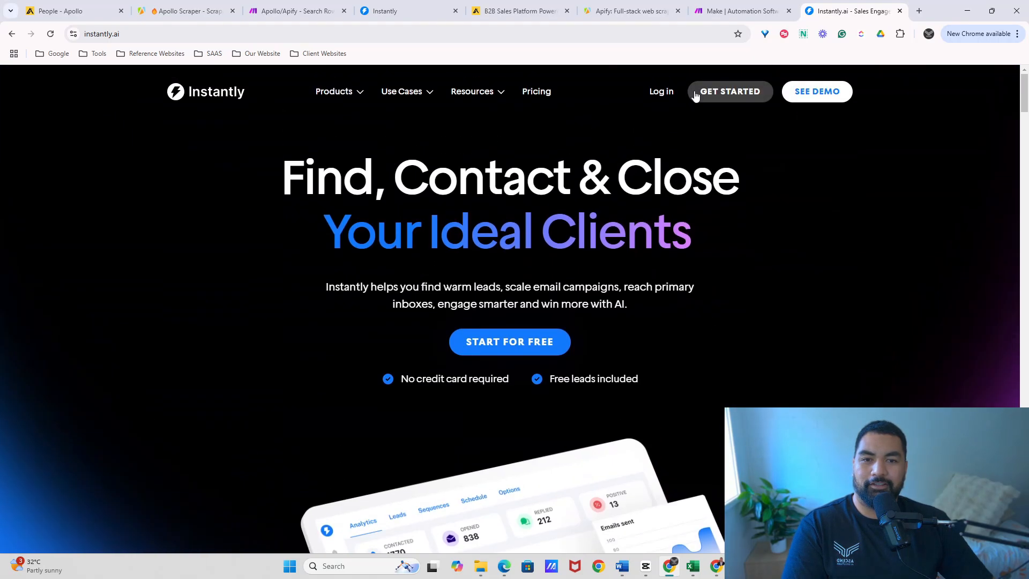
Close the Apollo, Apify, Make and Instantly.ai homepages and return to Apollo's People page
{"action": "left_click", "coordinate": [567, 11]}
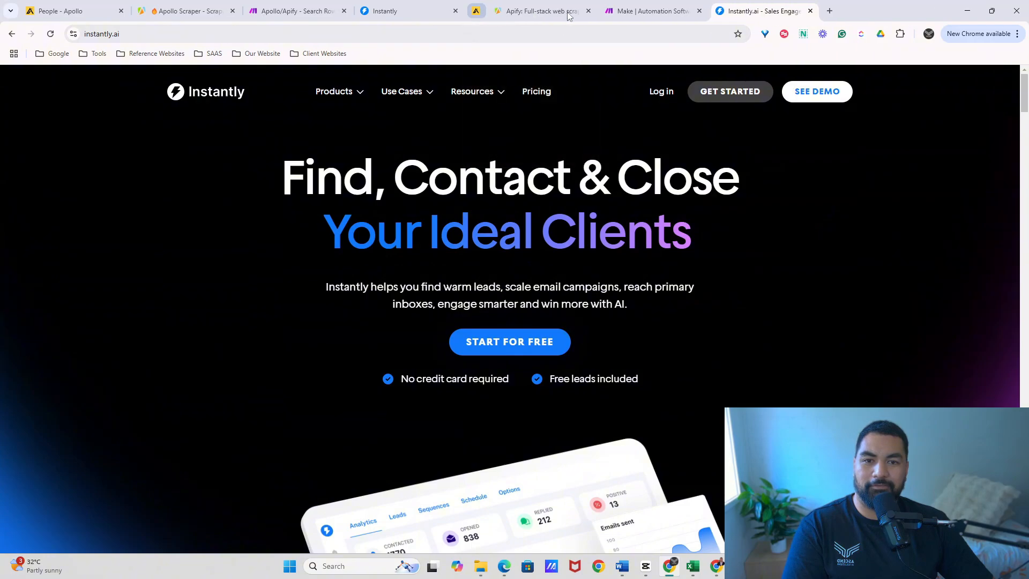
{"action": "left_click", "coordinate": [567, 11]}
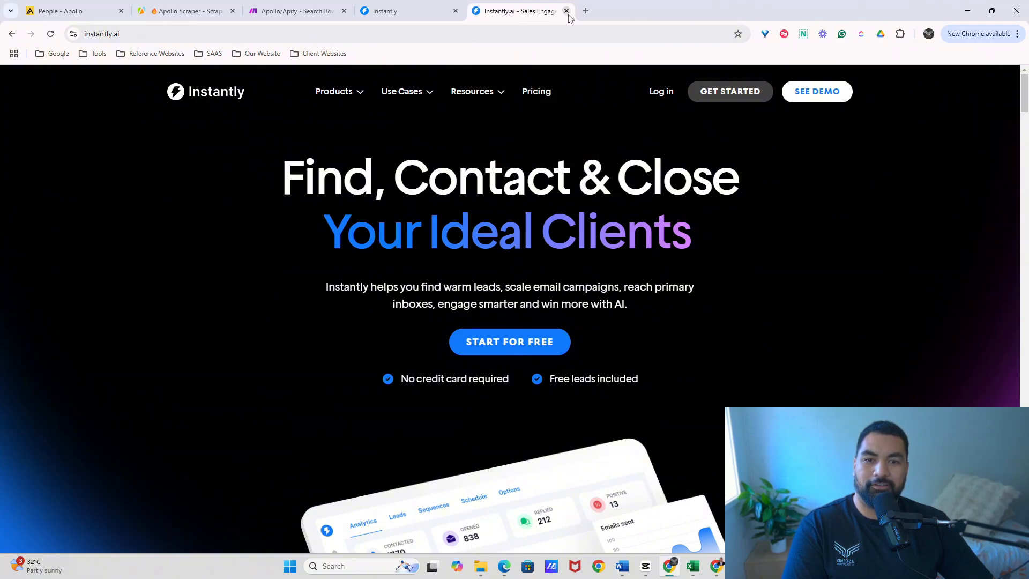
{"action": "left_click", "coordinate": [567, 10]}
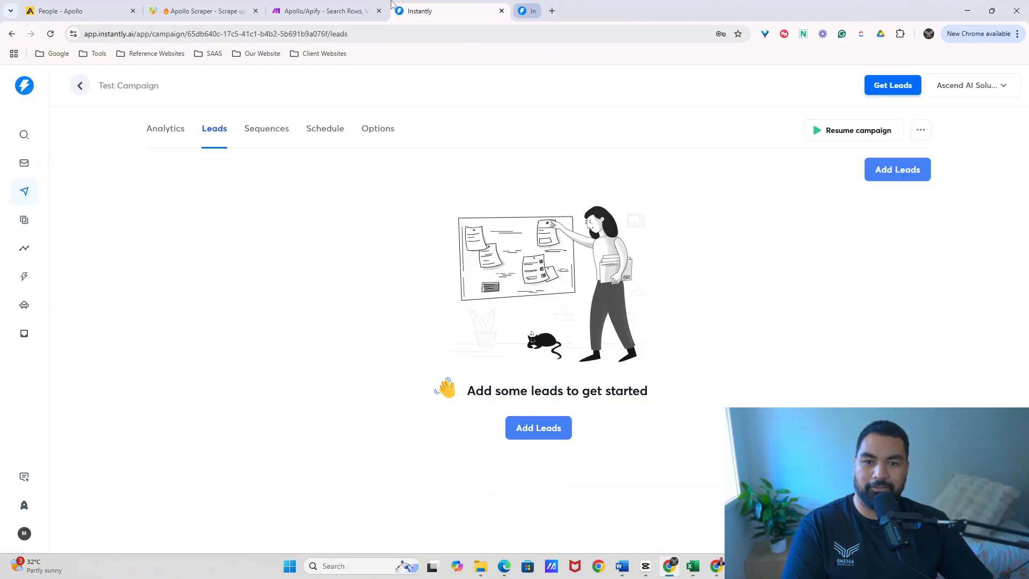
{"action": "left_click", "coordinate": [91, 11]}
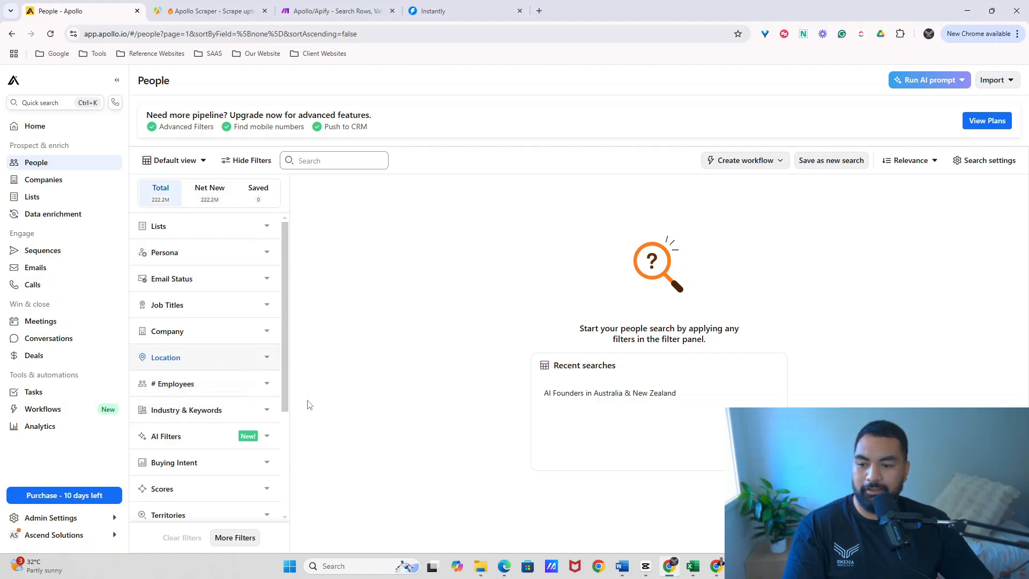
Open Apollo's upgrade plans and compare the monthly prices, credits and features of the Free, Basic, Professional and Organization editions
{"action": "left_click", "coordinate": [52, 502]}
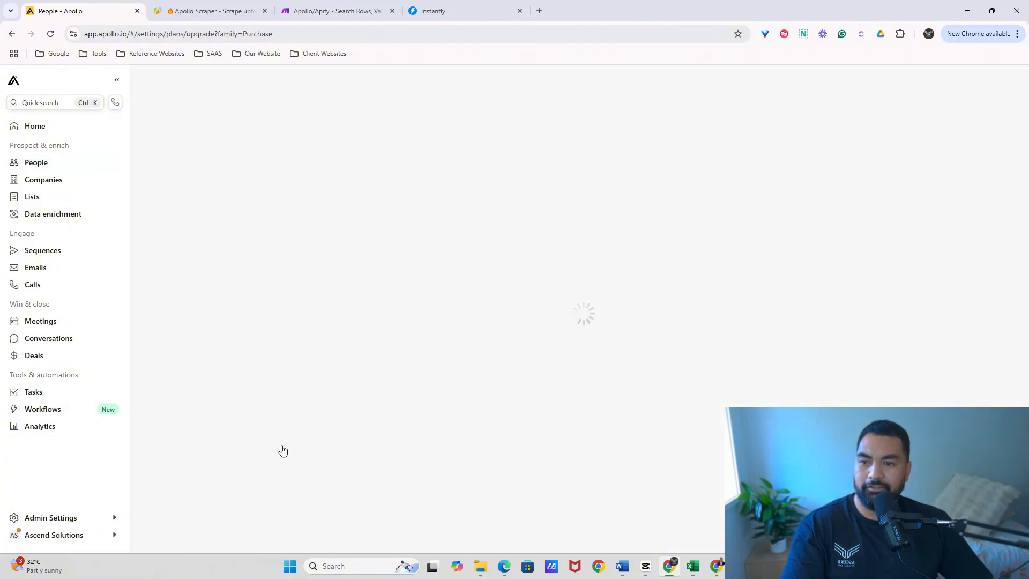
{"action": "scroll", "coordinate": [658, 224], "scroll_direction": "down", "scroll_amount": 2}
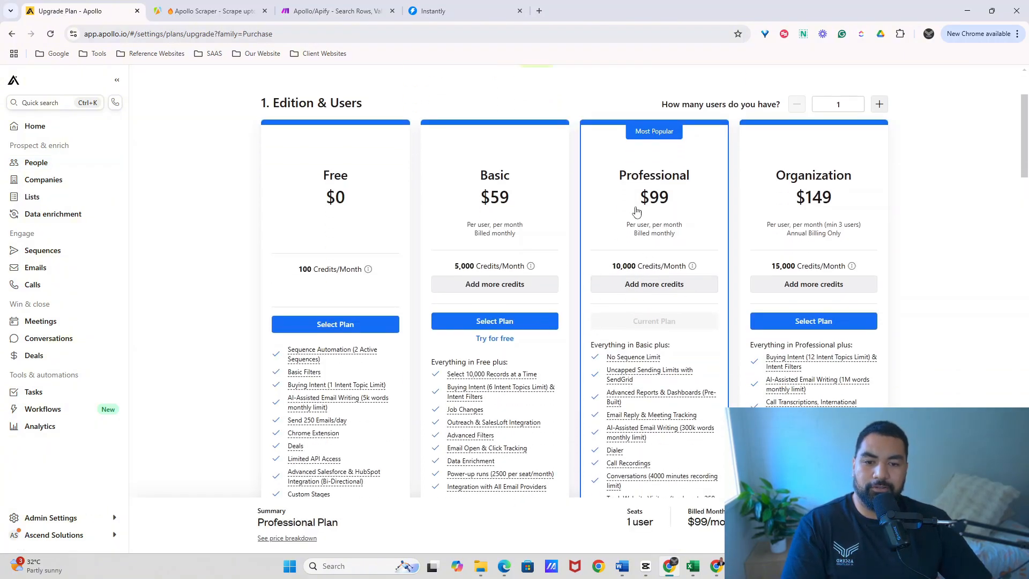
{"action": "scroll", "coordinate": [657, 218], "scroll_direction": "down", "scroll_amount": 4}
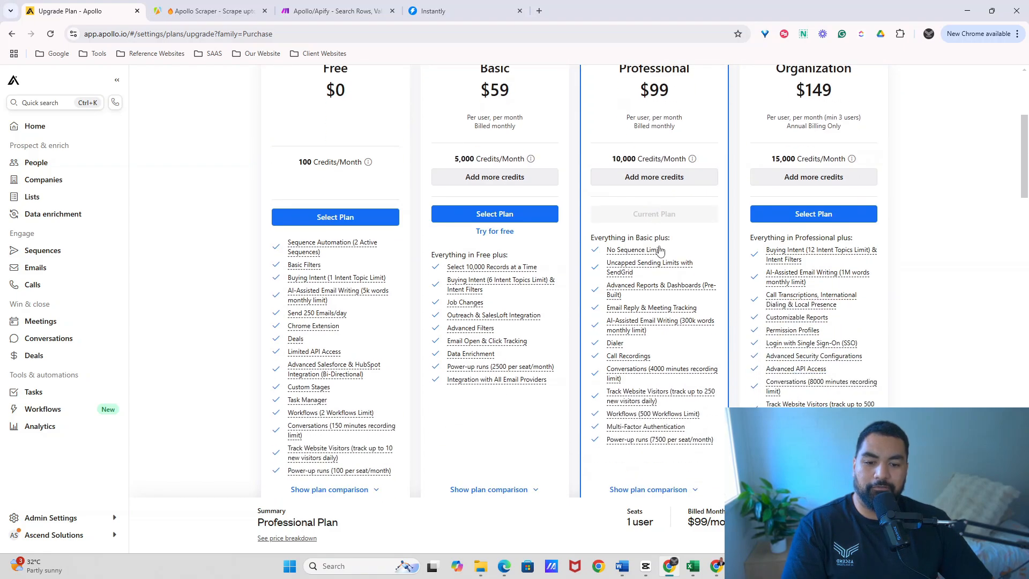
{"action": "scroll", "coordinate": [648, 257], "scroll_direction": "up", "scroll_amount": 4}
{"action": "scroll", "coordinate": [649, 257], "scroll_direction": "up", "scroll_amount": 1}
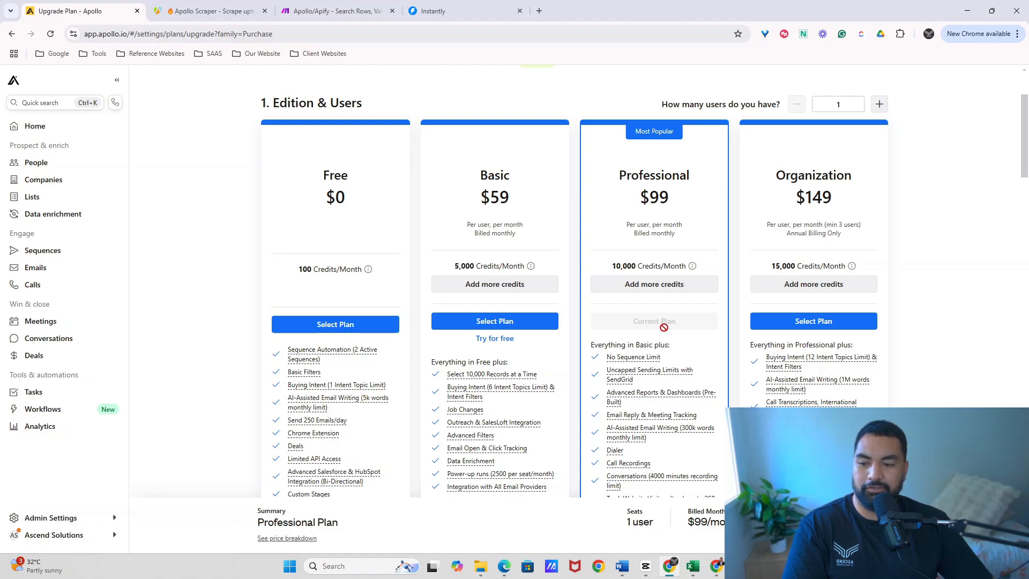
{"action": "scroll", "coordinate": [666, 329], "scroll_direction": "up", "scroll_amount": 2}
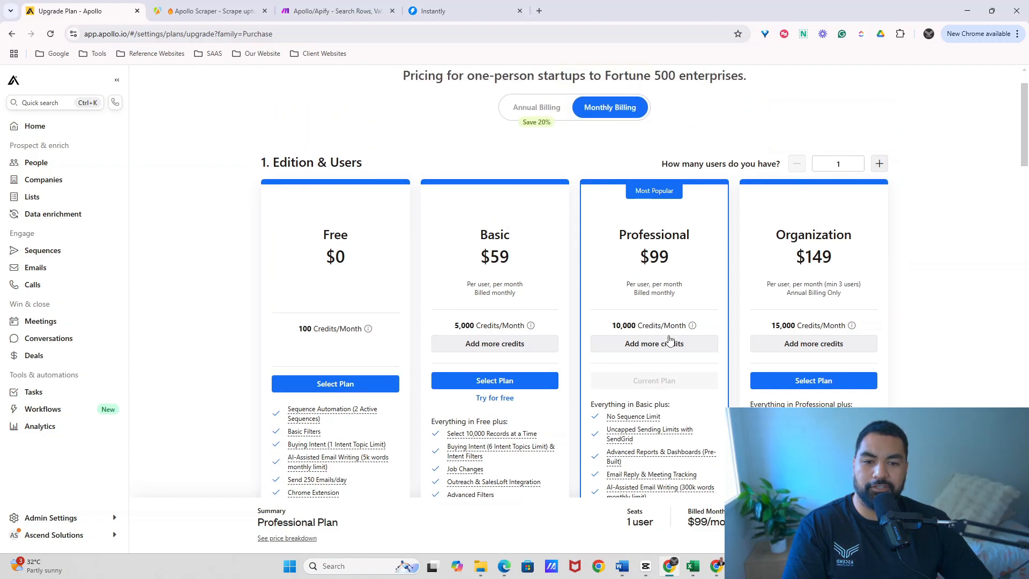
{"action": "scroll", "coordinate": [610, 330], "scroll_direction": "down", "scroll_amount": 2}
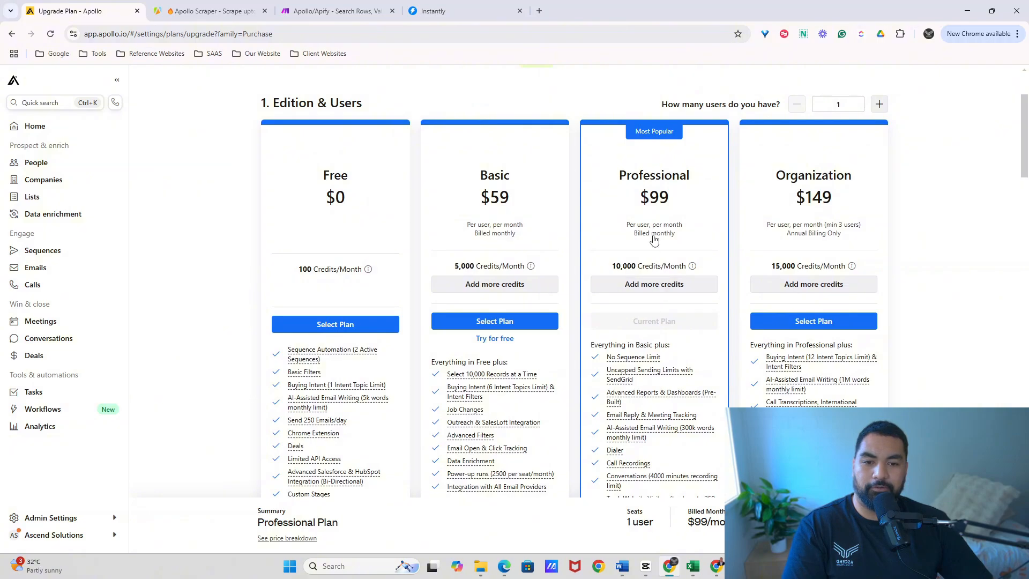
{"action": "scroll", "coordinate": [648, 343], "scroll_direction": "up", "scroll_amount": 2}
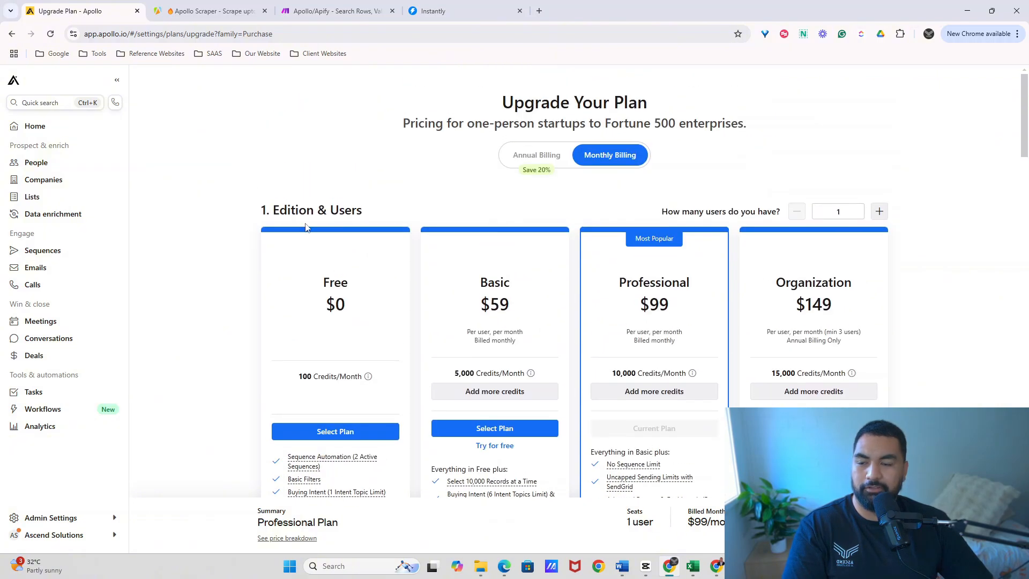
Go back to Apollo's People search and look through the available filter categories
{"action": "left_click", "coordinate": [63, 170]}
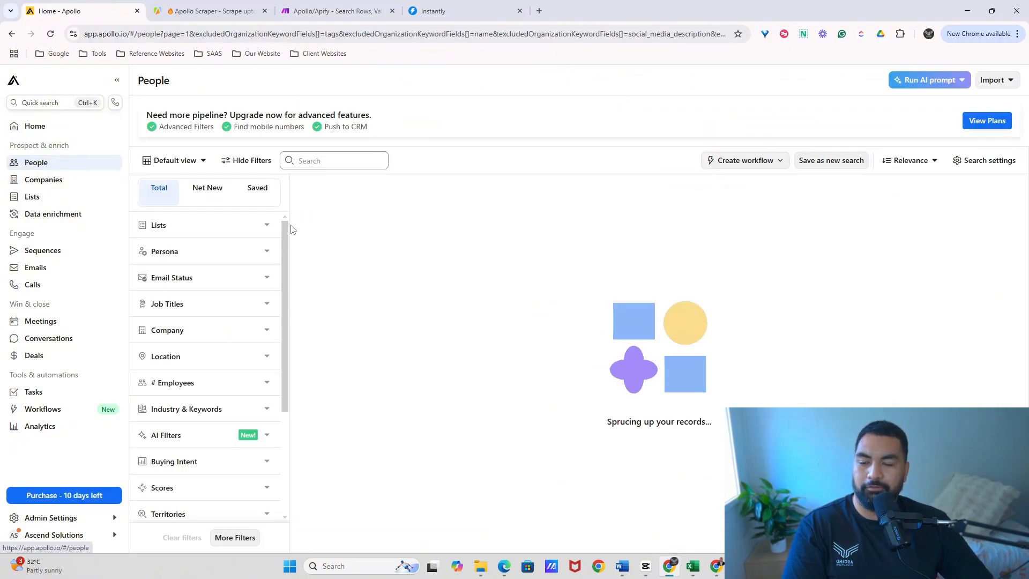
{"action": "scroll", "coordinate": [259, 268], "scroll_direction": "down", "scroll_amount": 2}
{"action": "scroll", "coordinate": [258, 297], "scroll_direction": "down", "scroll_amount": 2}
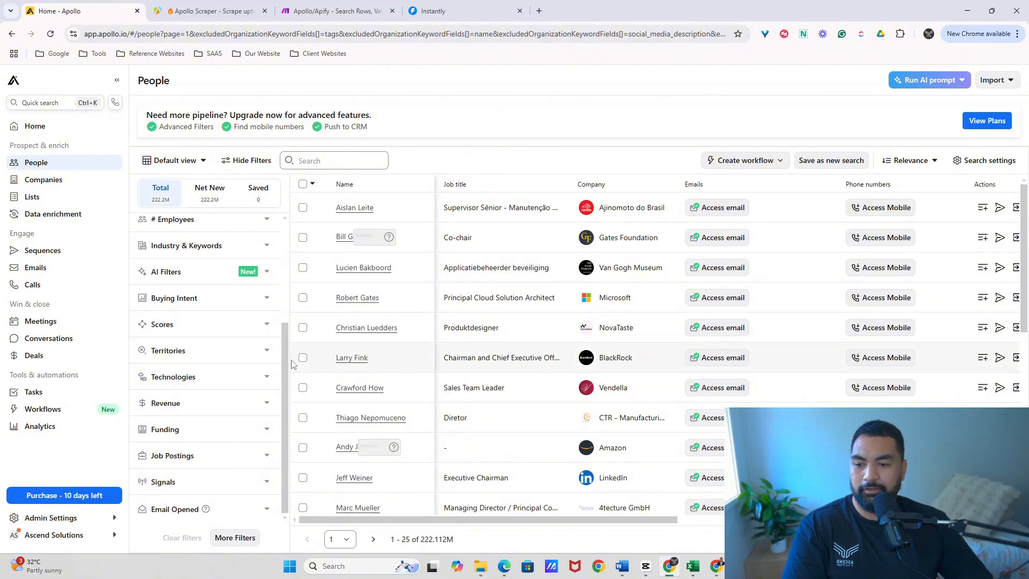
{"action": "left_click_drag", "start_coordinate": [283, 359], "coordinate": [282, 257]}
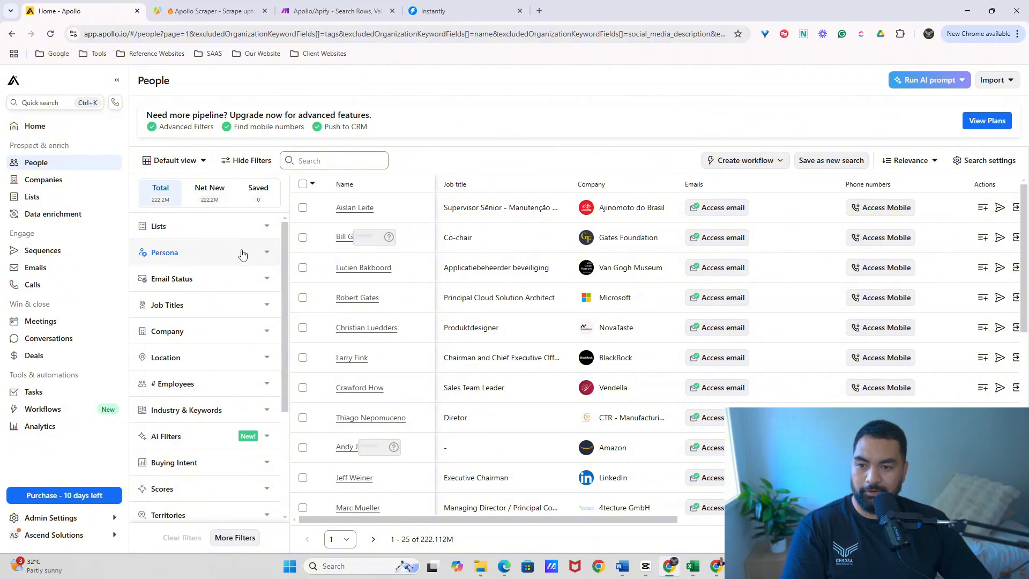
Expand the Email Status filter and restrict the people search to Verified emails
{"action": "left_click", "coordinate": [250, 282]}
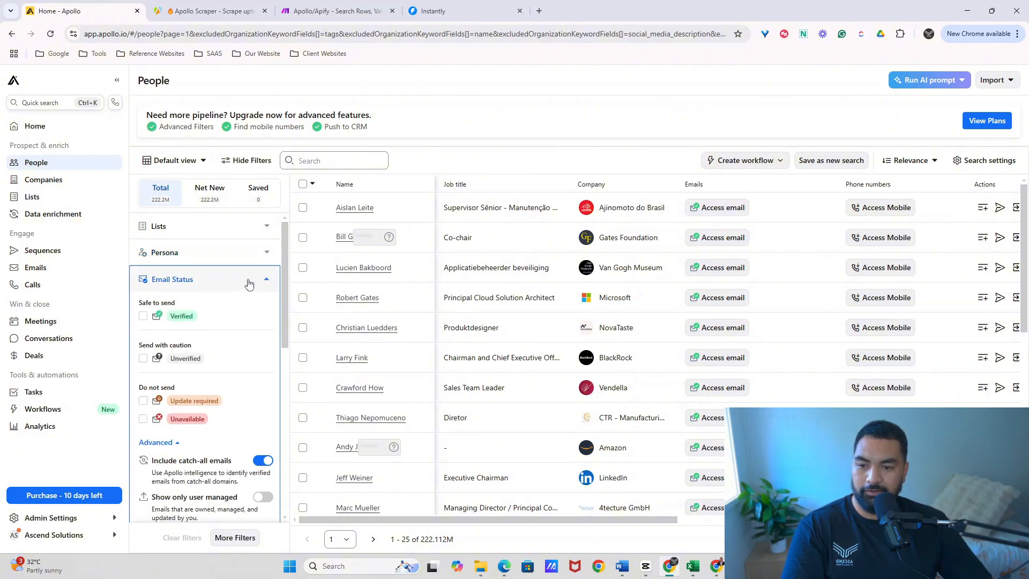
{"action": "scroll", "coordinate": [251, 285], "scroll_direction": "down", "scroll_amount": 1}
{"action": "scroll", "coordinate": [161, 300], "scroll_direction": "up", "scroll_amount": 1}
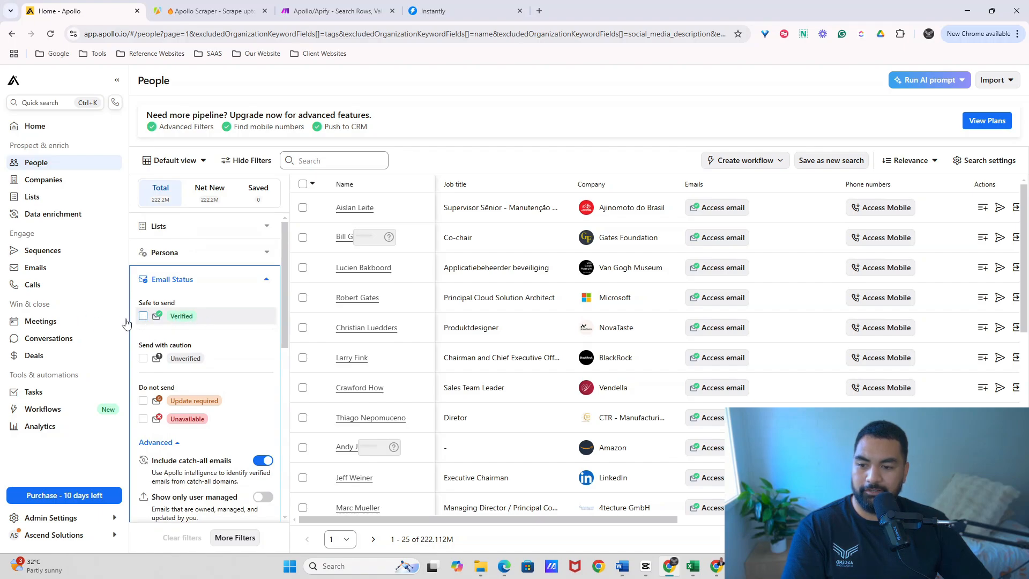
{"action": "scroll", "coordinate": [252, 300], "scroll_direction": "down", "scroll_amount": 2}
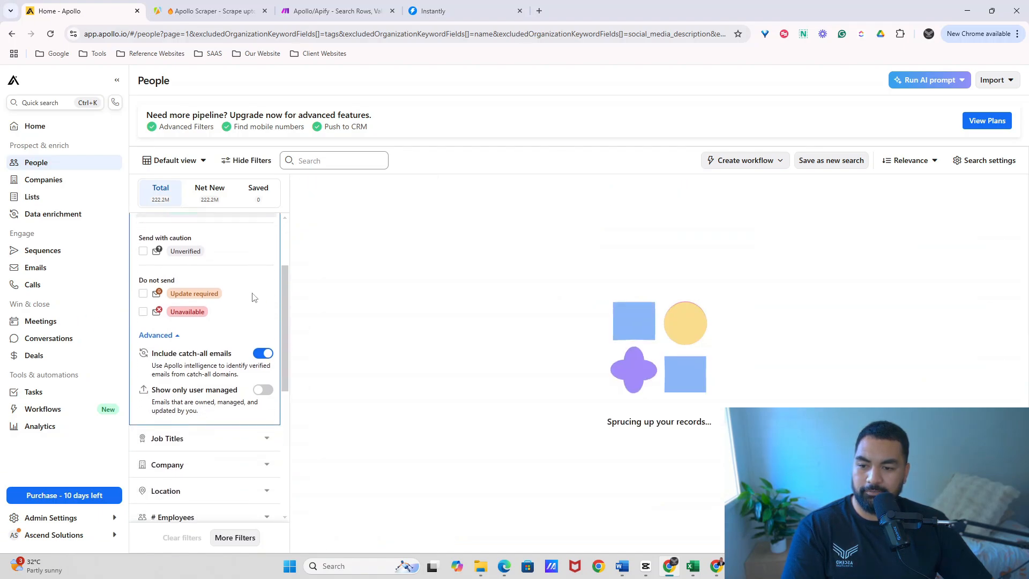
Select Verified as the email status and collapse the Email Status filter
{"action": "scroll", "coordinate": [237, 298], "scroll_direction": "up", "scroll_amount": 2}
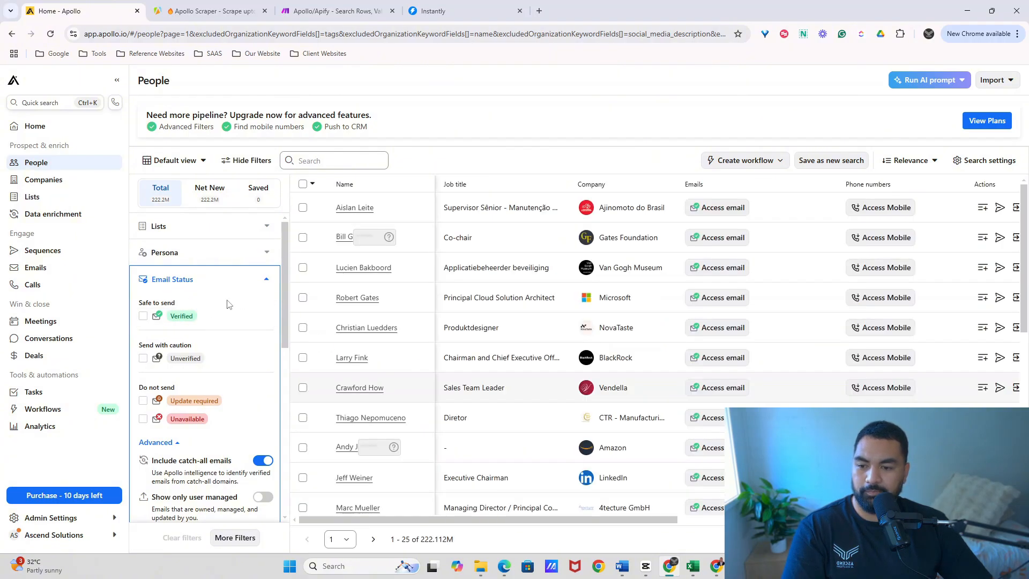
{"action": "left_click", "coordinate": [263, 315]}
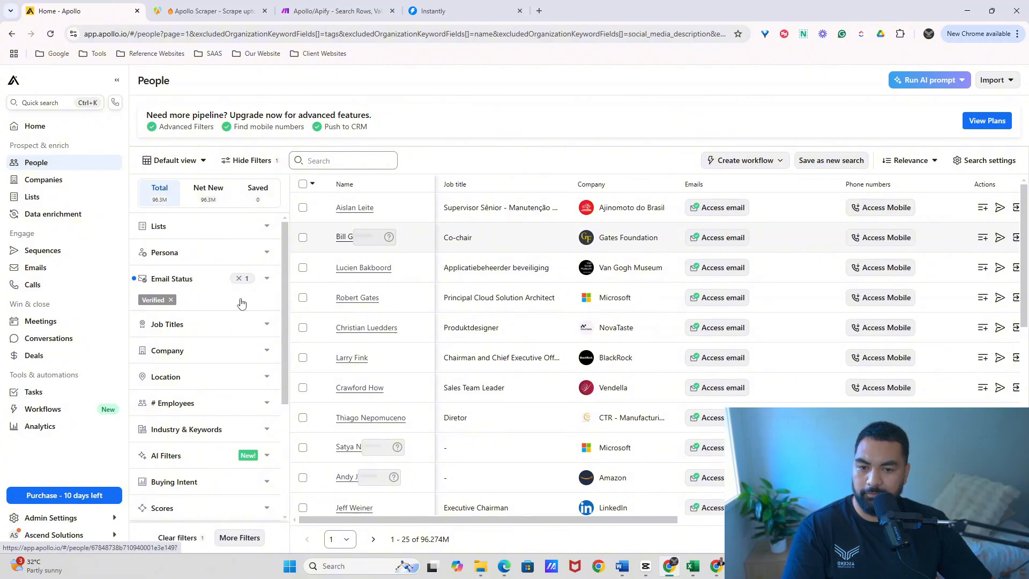
Look through the remaining people filter categories and reload the filtered People page
{"action": "scroll", "coordinate": [232, 289], "scroll_direction": "down", "scroll_amount": 1}
{"action": "scroll", "coordinate": [222, 282], "scroll_direction": "up", "scroll_amount": 1}
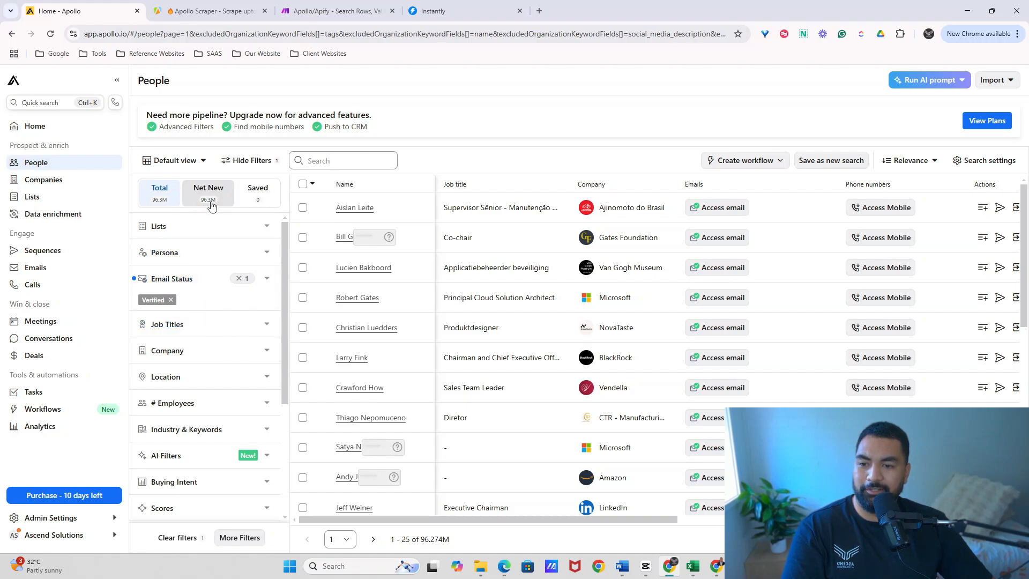
{"action": "scroll", "coordinate": [203, 284], "scroll_direction": "down", "scroll_amount": 1}
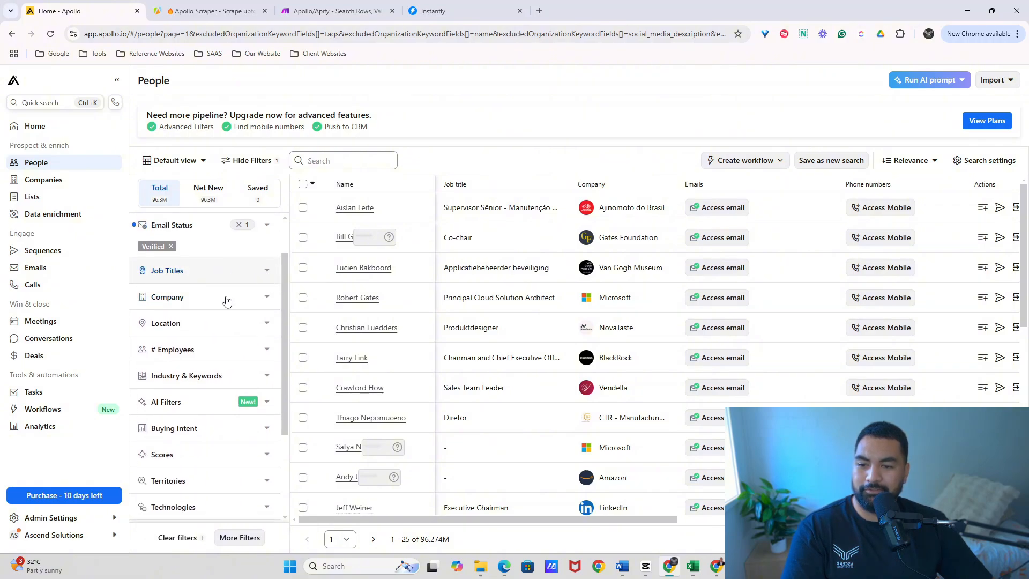
{"action": "scroll", "coordinate": [250, 298], "scroll_direction": "down", "scroll_amount": 2}
{"action": "scroll", "coordinate": [248, 296], "scroll_direction": "up", "scroll_amount": 3}
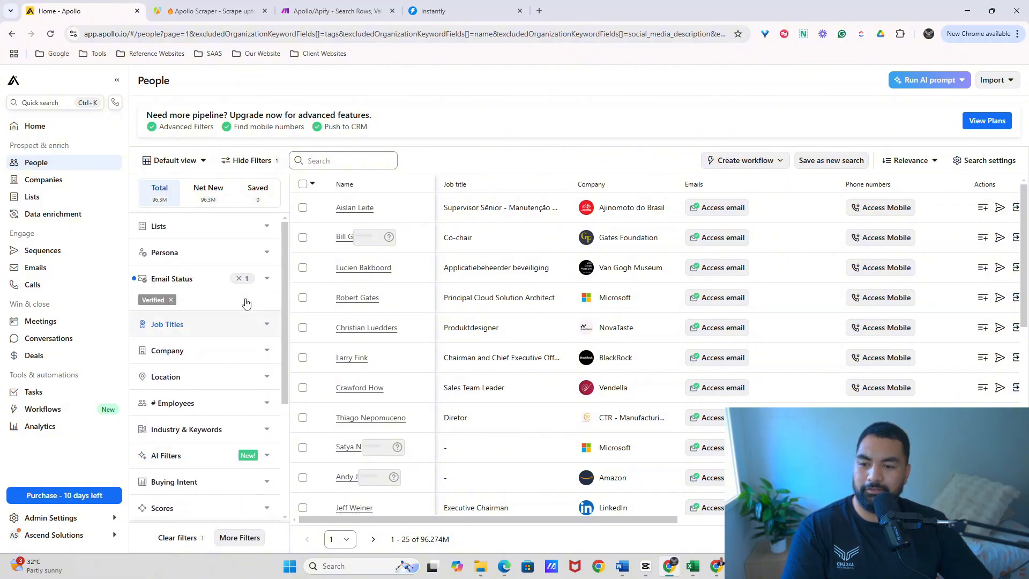
{"action": "scroll", "coordinate": [246, 300], "scroll_direction": "down", "scroll_amount": 1}
{"action": "scroll", "coordinate": [253, 329], "scroll_direction": "up", "scroll_amount": 1}
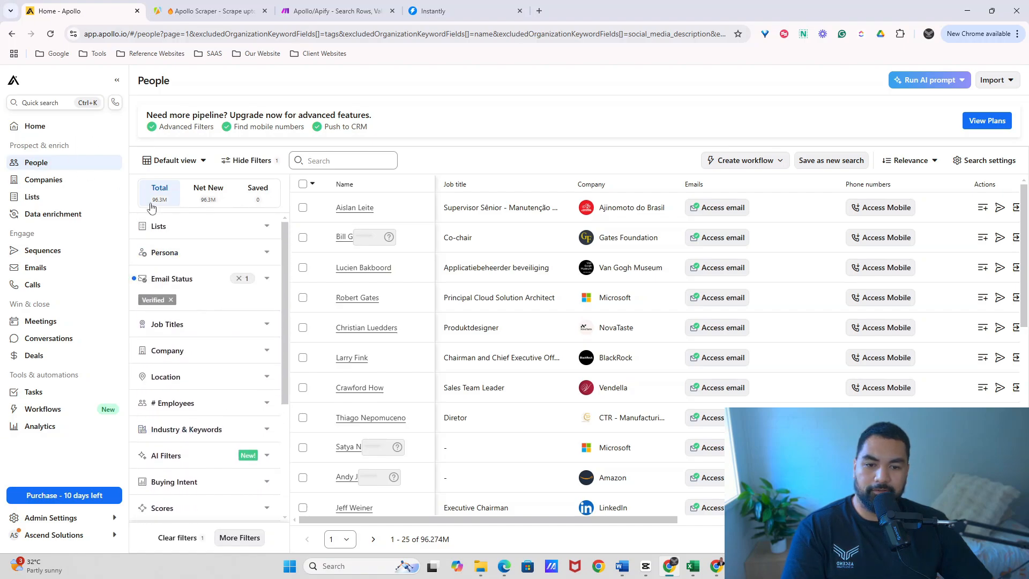
{"action": "left_click", "coordinate": [50, 33]}
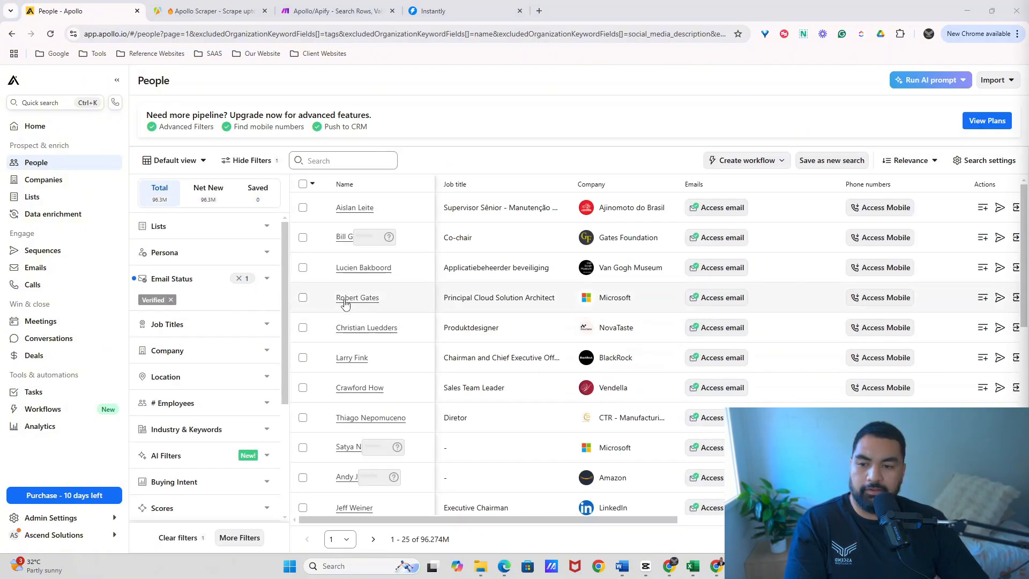
Add Founder as an included job title in the Job Titles filter, then collapse that filter
{"action": "scroll", "coordinate": [235, 290], "scroll_direction": "down", "scroll_amount": 1}
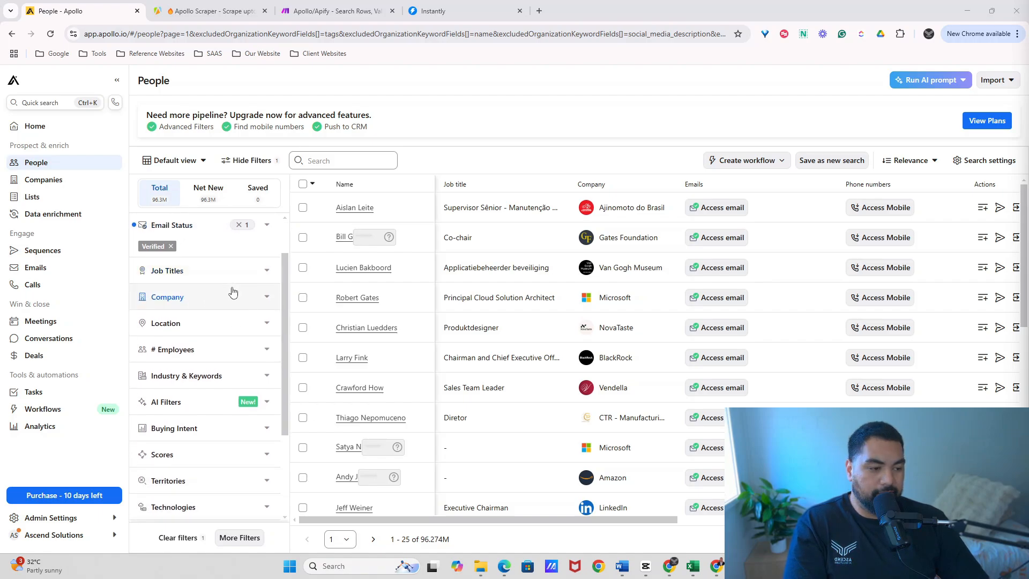
{"action": "left_click", "coordinate": [266, 271]}
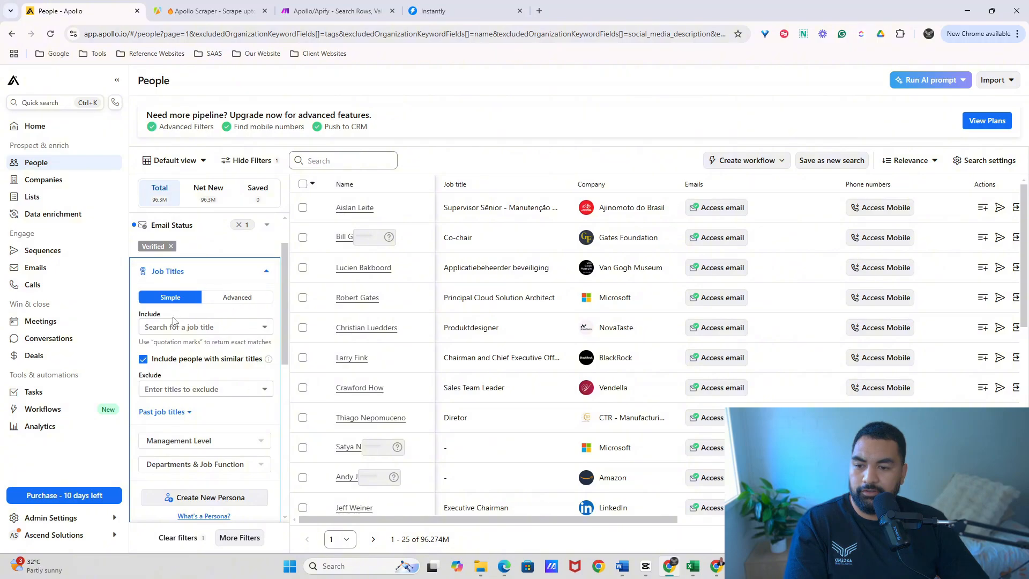
{"action": "scroll", "coordinate": [235, 322], "scroll_direction": "down", "scroll_amount": 1}
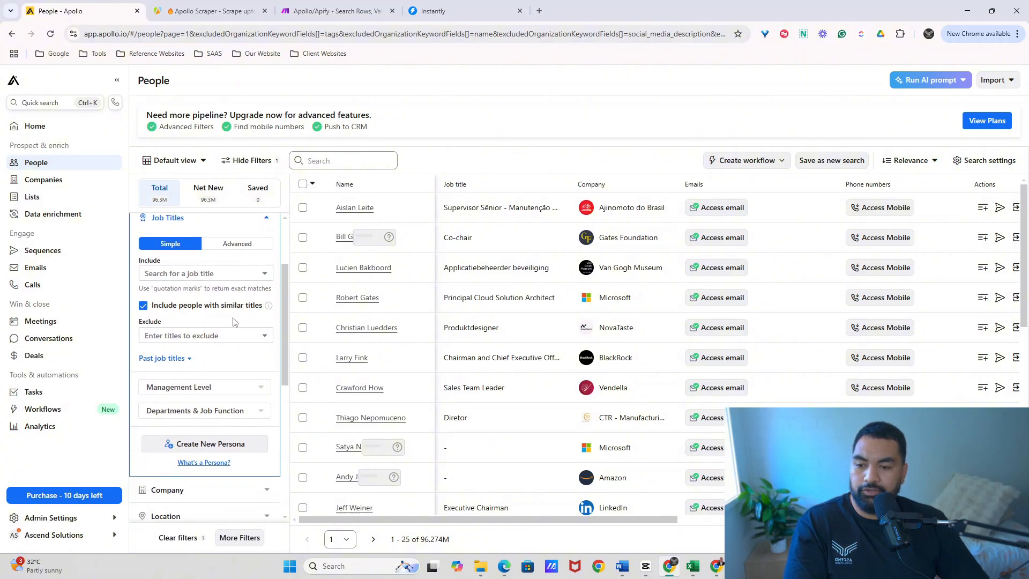
{"action": "scroll", "coordinate": [213, 313], "scroll_direction": "up", "scroll_amount": 1}
{"action": "left_click", "coordinate": [236, 328]}
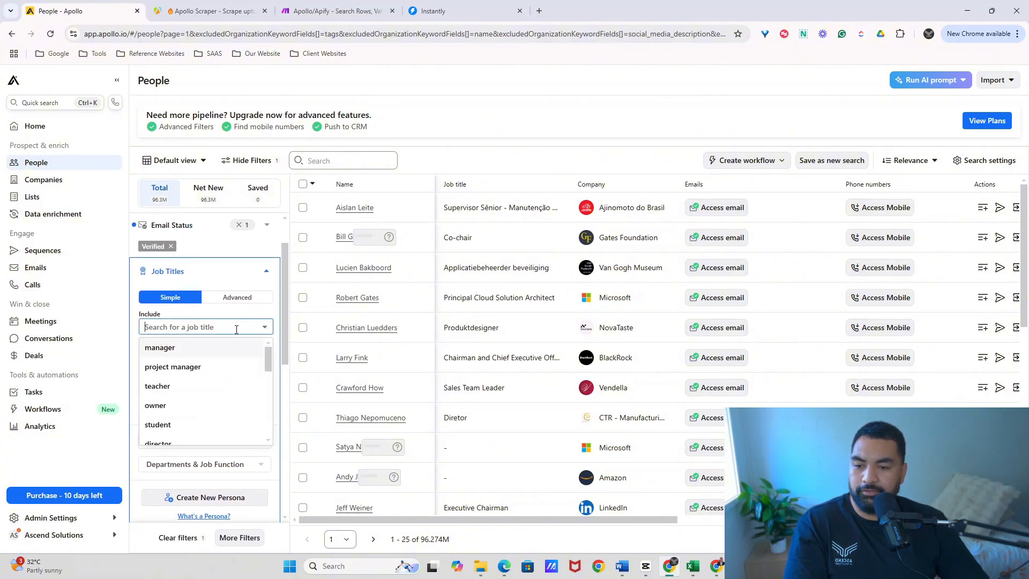
{"action": "type", "text": "Founde"}
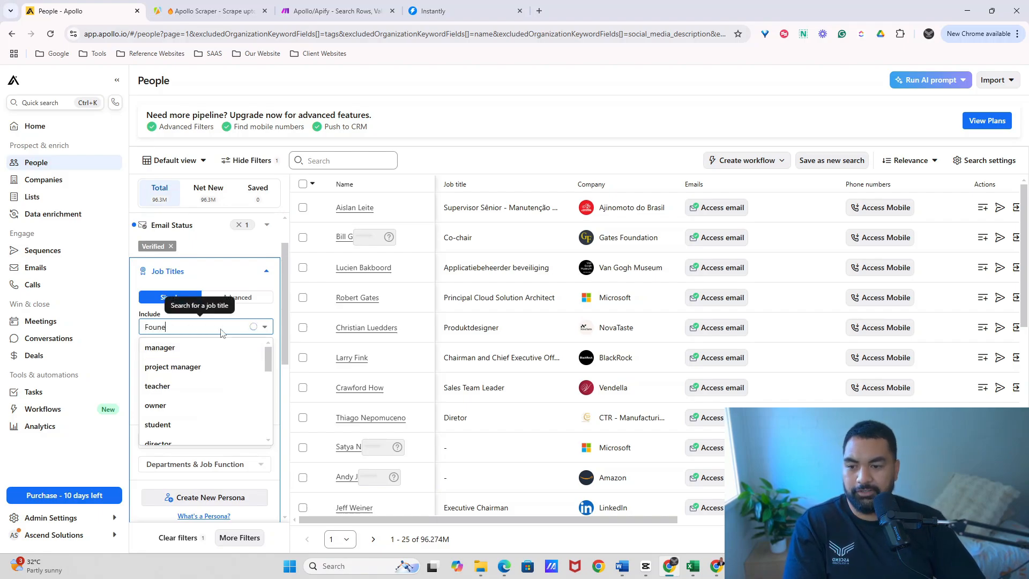
{"action": "key", "text": "BackSpace"}
{"action": "type", "text": "der"}
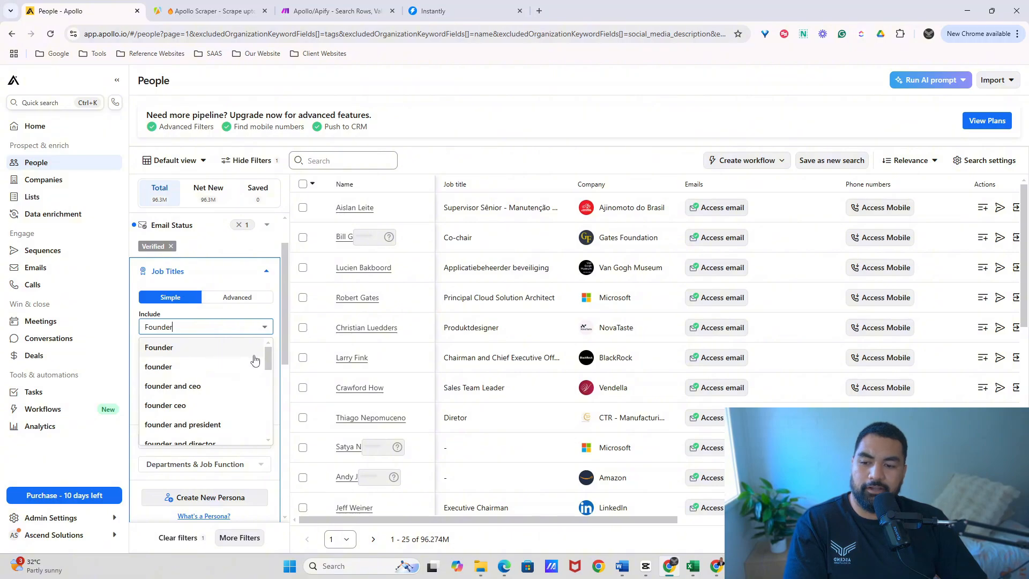
{"action": "key", "text": "Return"}
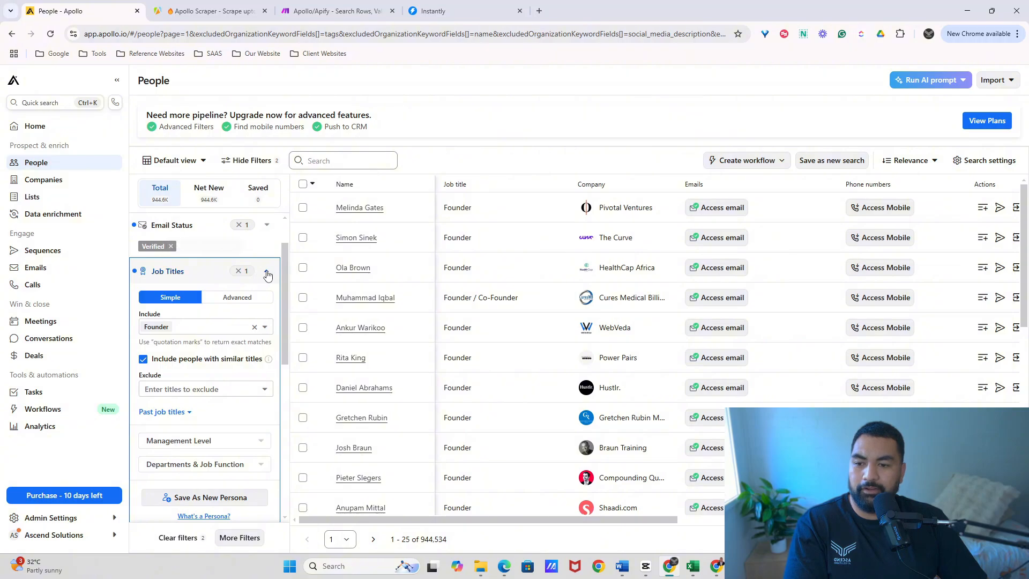
{"action": "left_click", "coordinate": [266, 273]}
Restrict the # Employees filter to the predefined ranges 11-20 and 21-50, then collapse it
{"action": "scroll", "coordinate": [223, 305], "scroll_direction": "down", "scroll_amount": 1}
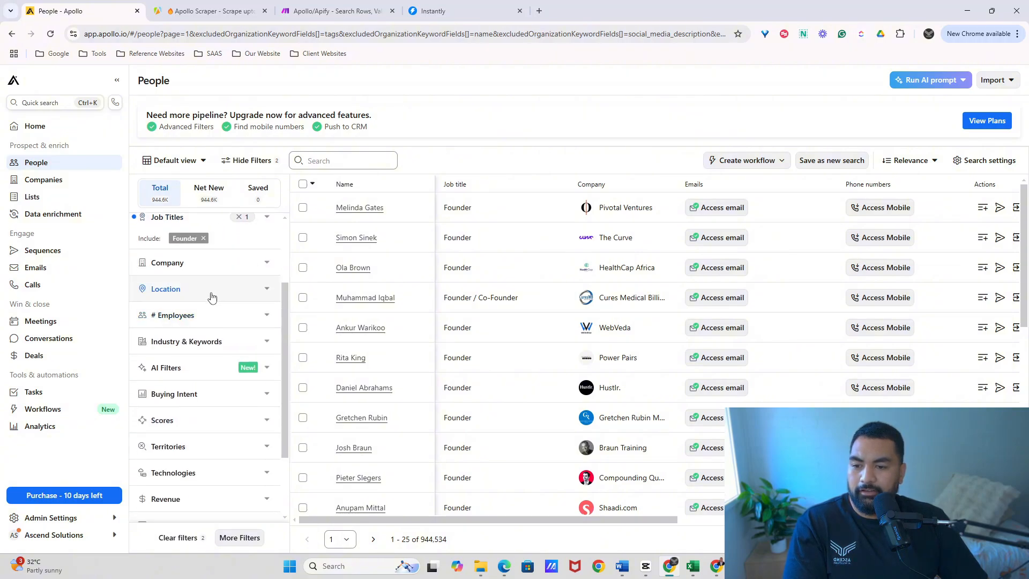
{"action": "left_click", "coordinate": [240, 322]}
{"action": "scroll", "coordinate": [210, 377], "scroll_direction": "down", "scroll_amount": 1}
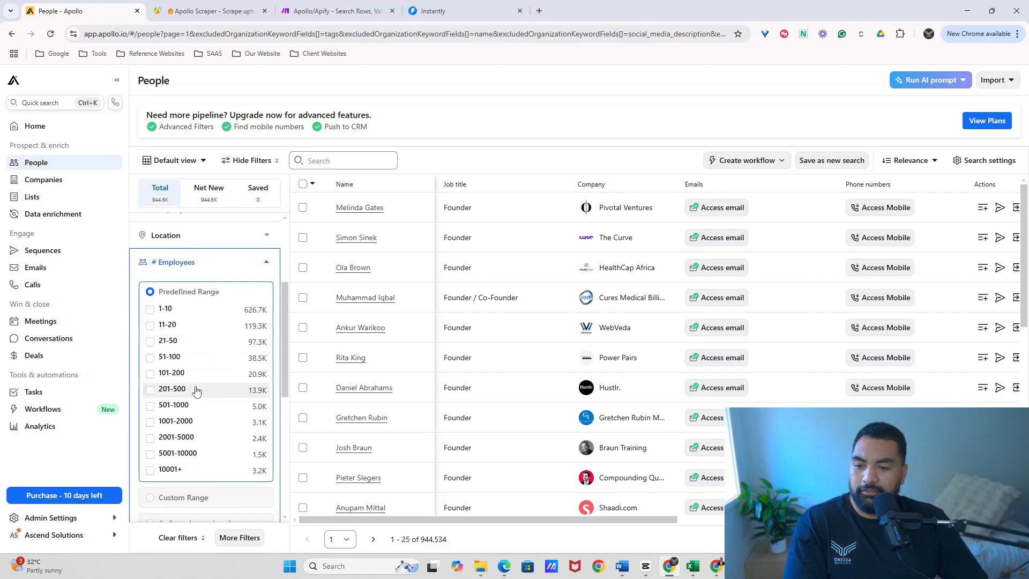
{"action": "right_click", "coordinate": [150, 325]}
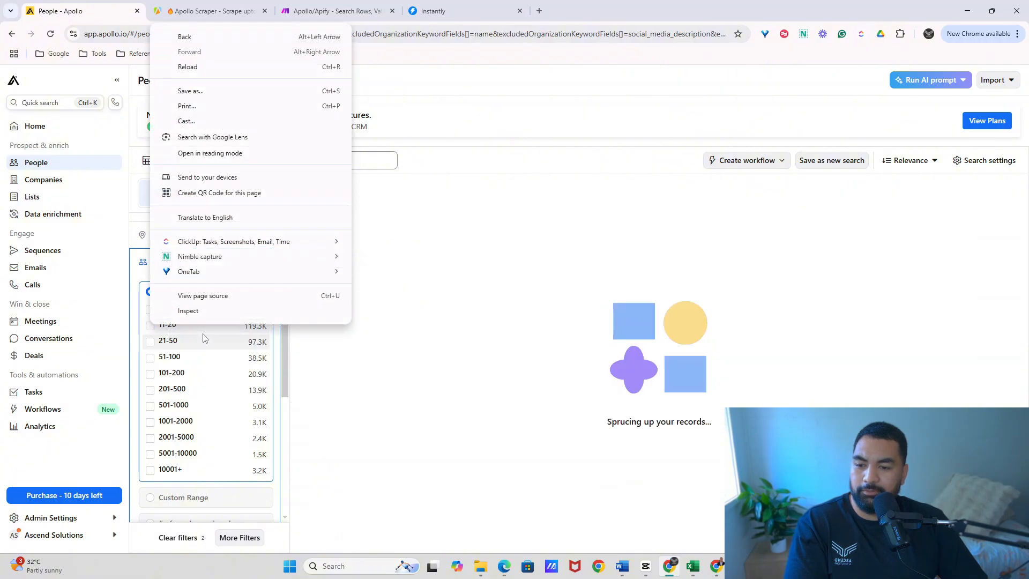
{"action": "left_click", "coordinate": [151, 326]}
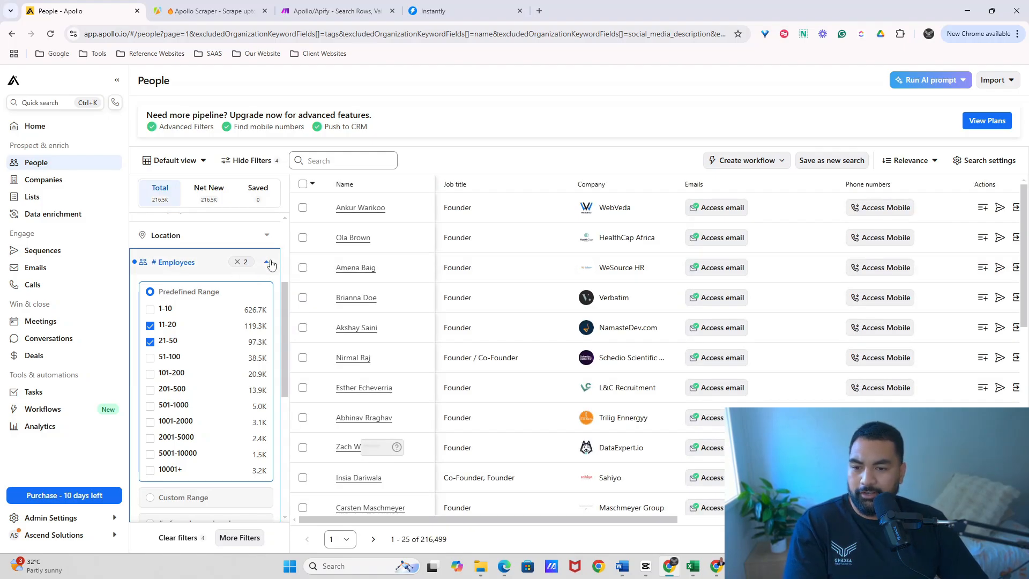
{"action": "left_click", "coordinate": [267, 265]}
Limit the Industry & Keywords filter to the marketing & advertising industry and collapse it
{"action": "scroll", "coordinate": [241, 268], "scroll_direction": "down", "scroll_amount": 1}
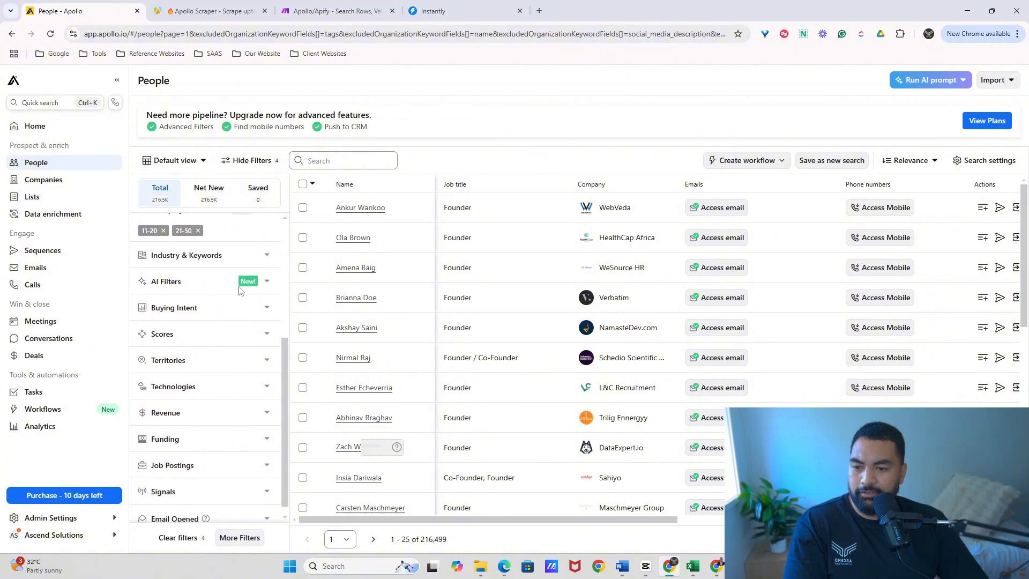
{"action": "left_click", "coordinate": [225, 257]}
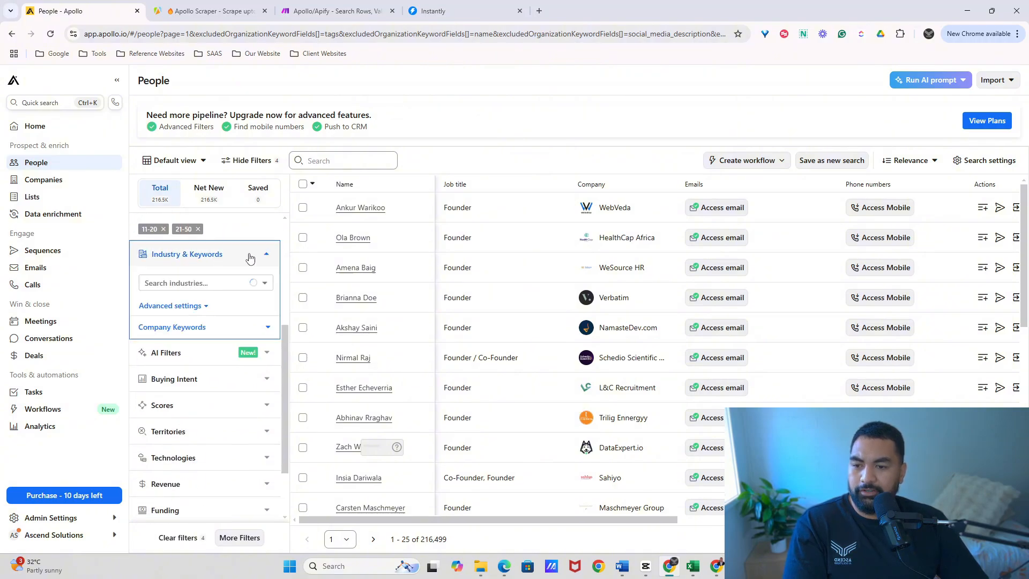
{"action": "left_click", "coordinate": [205, 283]}
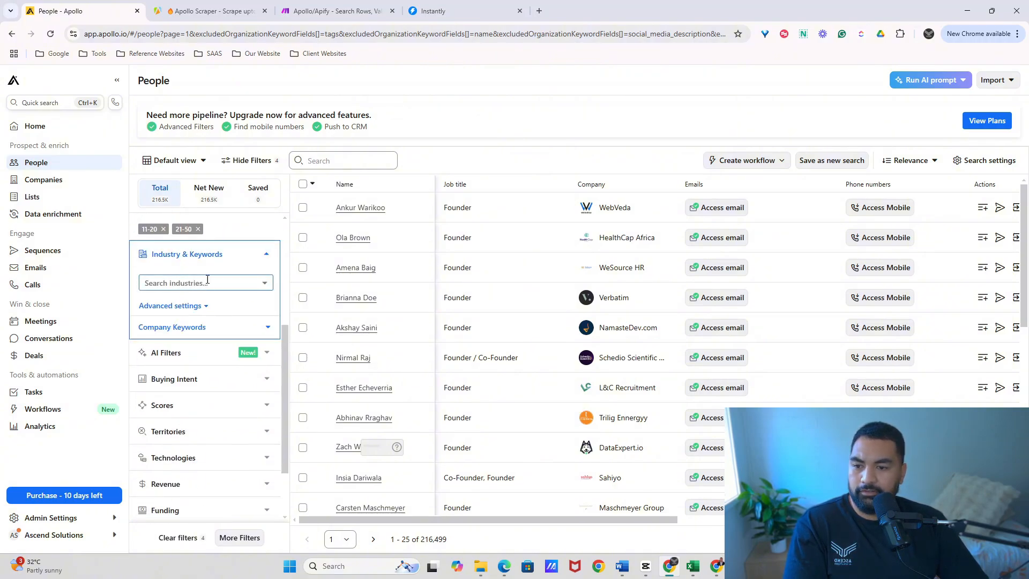
{"action": "scroll", "coordinate": [207, 333], "scroll_direction": "down", "scroll_amount": 1}
{"action": "scroll", "coordinate": [206, 334], "scroll_direction": "up", "scroll_amount": 1}
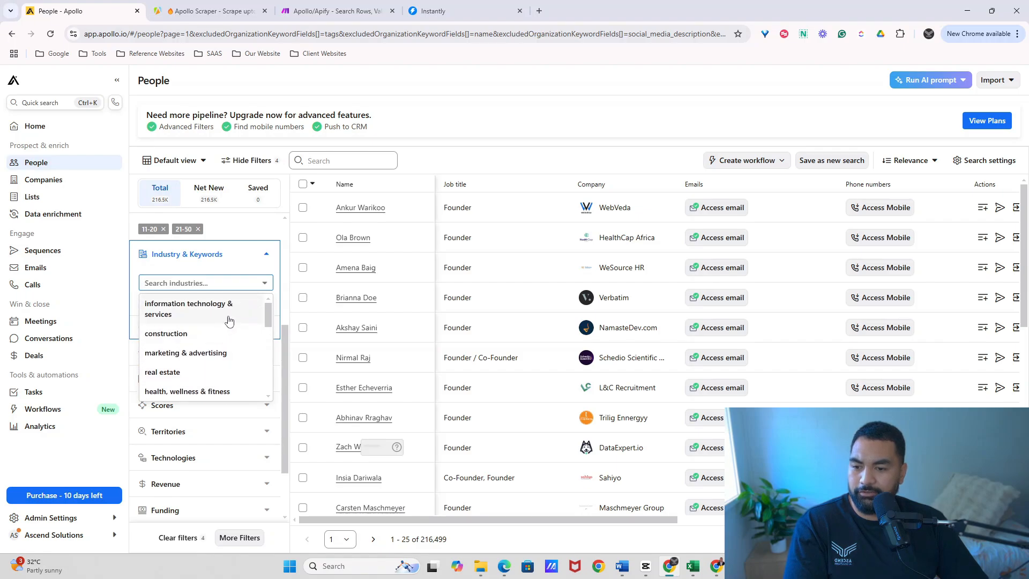
{"action": "scroll", "coordinate": [225, 319], "scroll_direction": "down", "scroll_amount": 1}
{"action": "scroll", "coordinate": [214, 319], "scroll_direction": "up", "scroll_amount": 1}
{"action": "scroll", "coordinate": [213, 319], "scroll_direction": "up", "scroll_amount": 1}
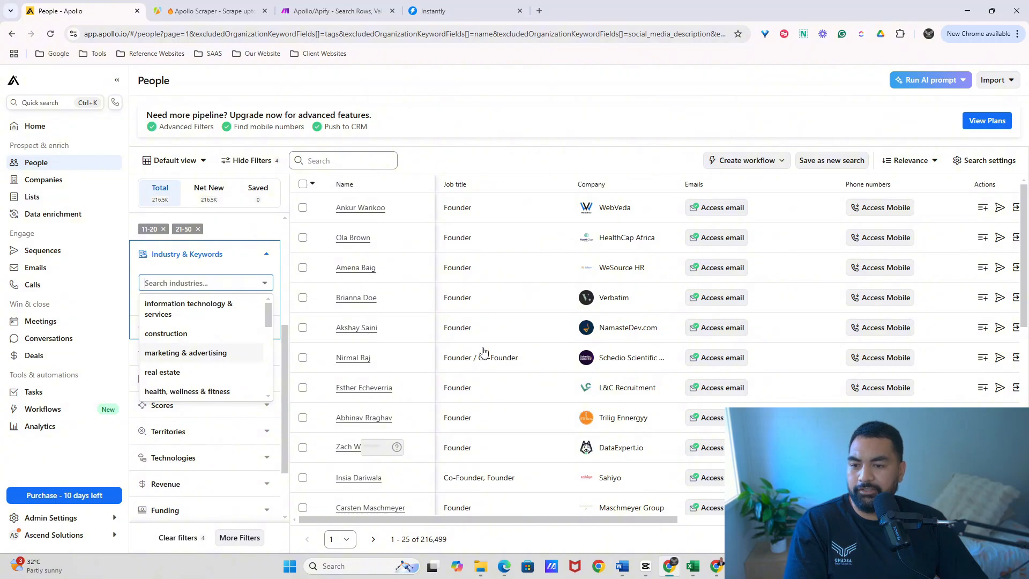
{"action": "key", "text": "Return"}
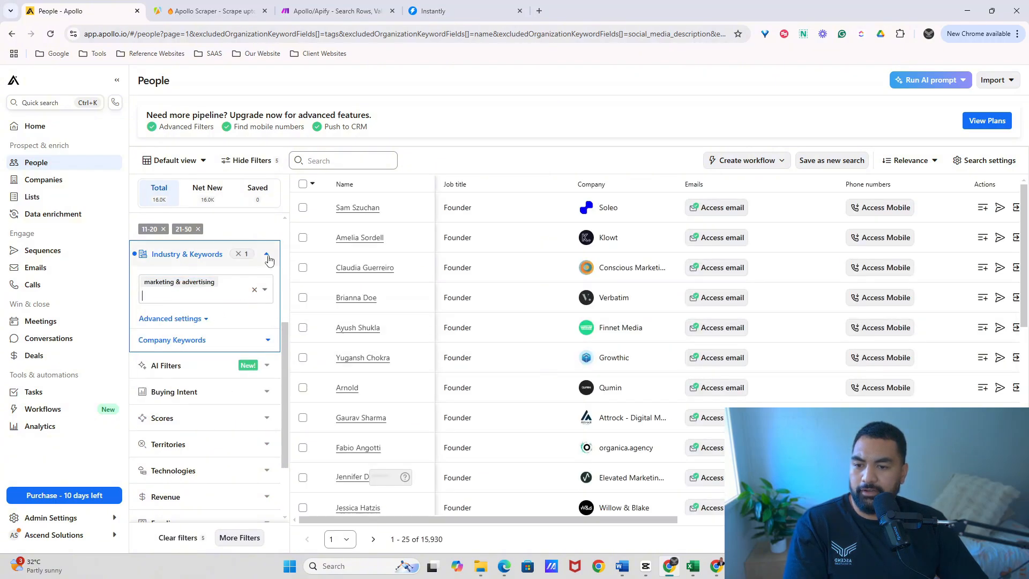
{"action": "left_click", "coordinate": [212, 225]}
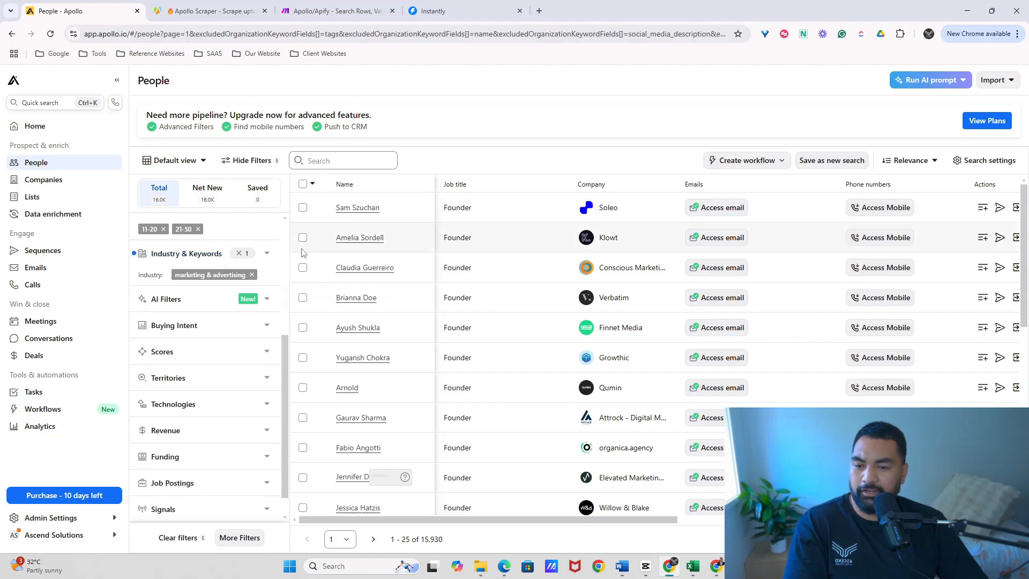
Remove the 11-20 range from the # Employees filter, keeping only 21-50
{"action": "scroll", "coordinate": [268, 252], "scroll_direction": "up", "scroll_amount": 2}
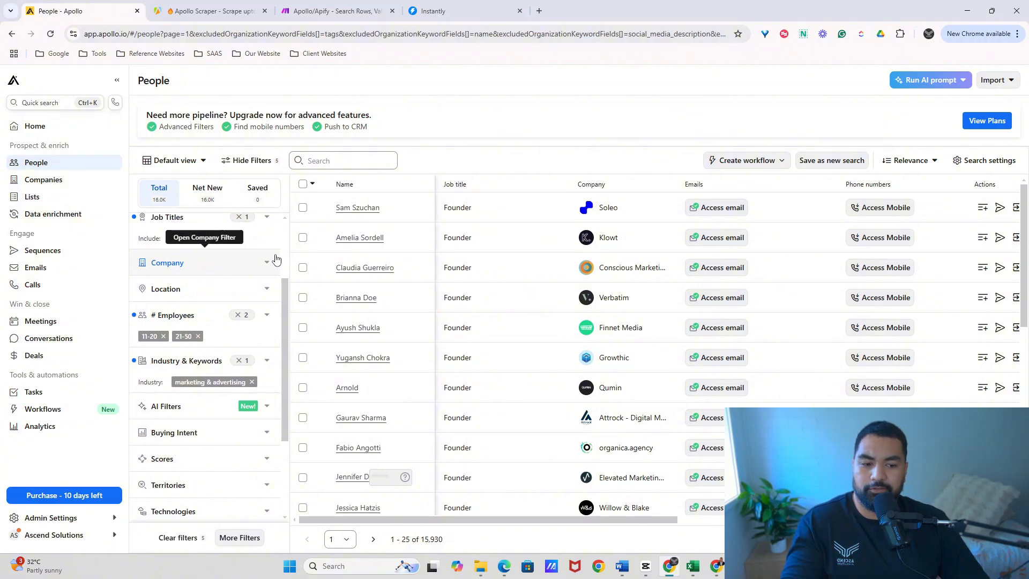
{"action": "scroll", "coordinate": [275, 260], "scroll_direction": "down", "scroll_amount": 3}
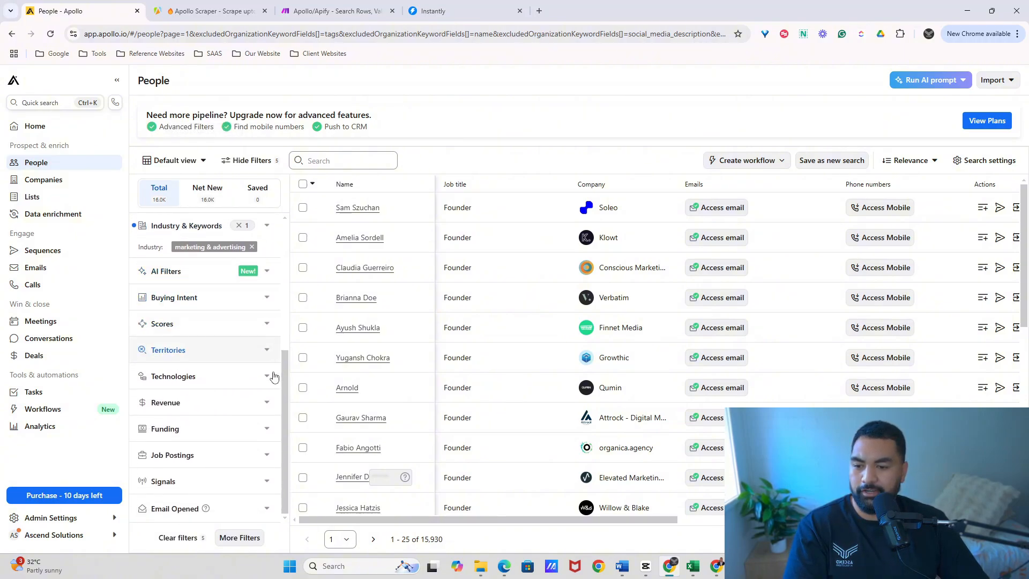
{"action": "scroll", "coordinate": [230, 327], "scroll_direction": "up", "scroll_amount": 4}
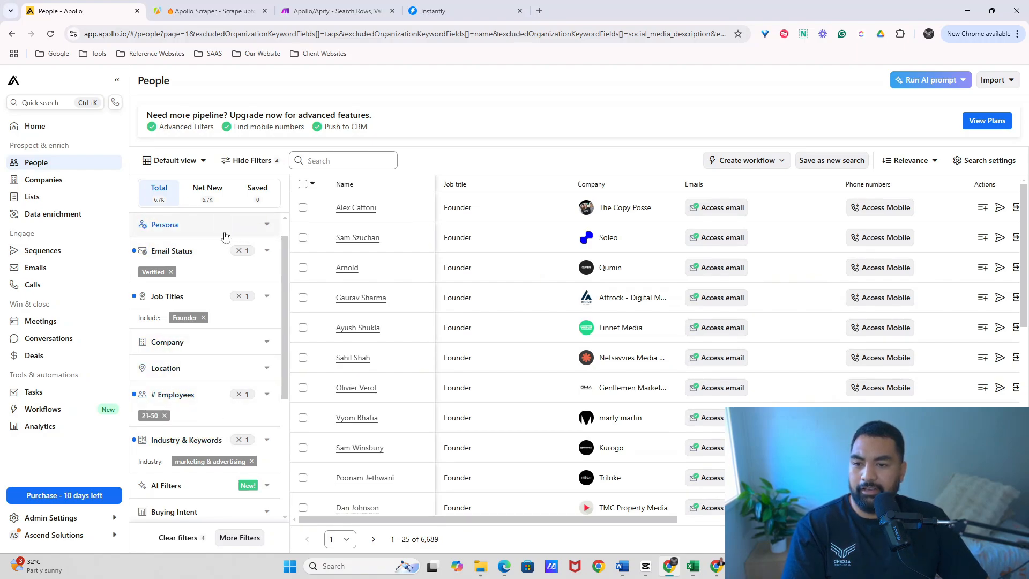
Add Digital Marketing as an included company keyword in the Industry & Keywords filter
{"action": "scroll", "coordinate": [236, 295], "scroll_direction": "down", "scroll_amount": 1}
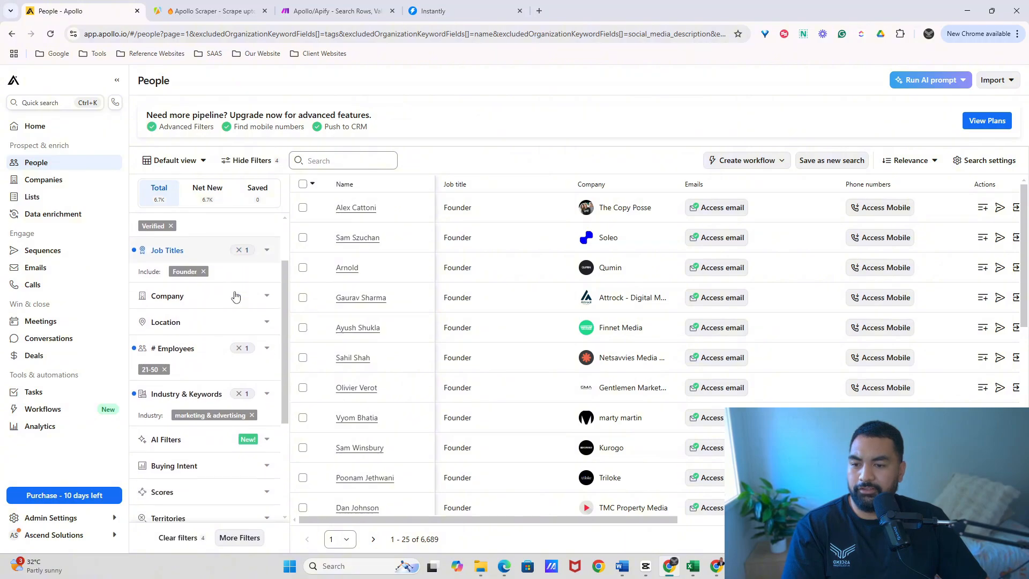
{"action": "scroll", "coordinate": [234, 296], "scroll_direction": "down", "scroll_amount": 3}
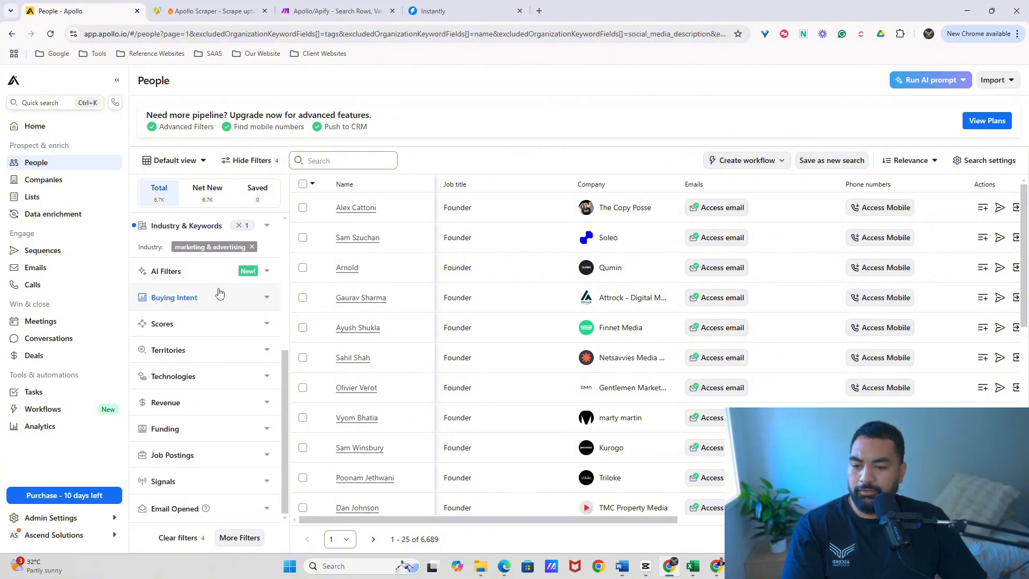
{"action": "scroll", "coordinate": [252, 310], "scroll_direction": "up", "scroll_amount": 4}
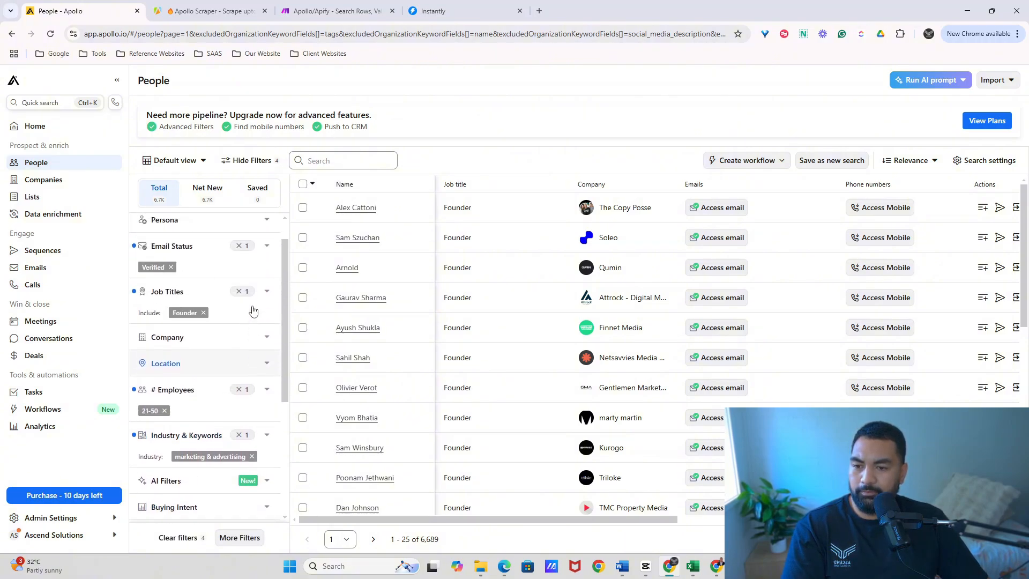
{"action": "scroll", "coordinate": [253, 311], "scroll_direction": "up", "scroll_amount": 1}
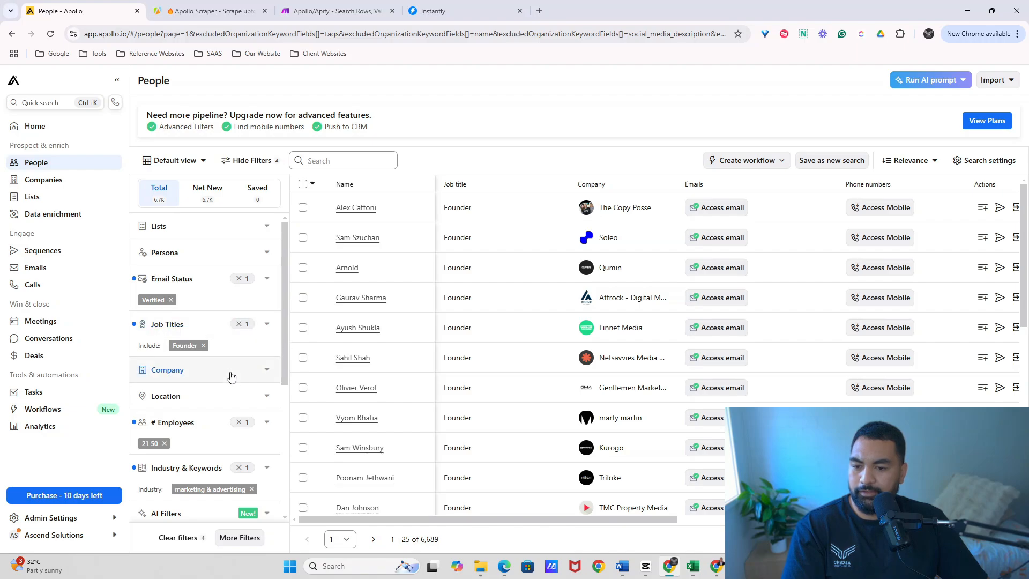
{"action": "scroll", "coordinate": [253, 375], "scroll_direction": "down", "scroll_amount": 2}
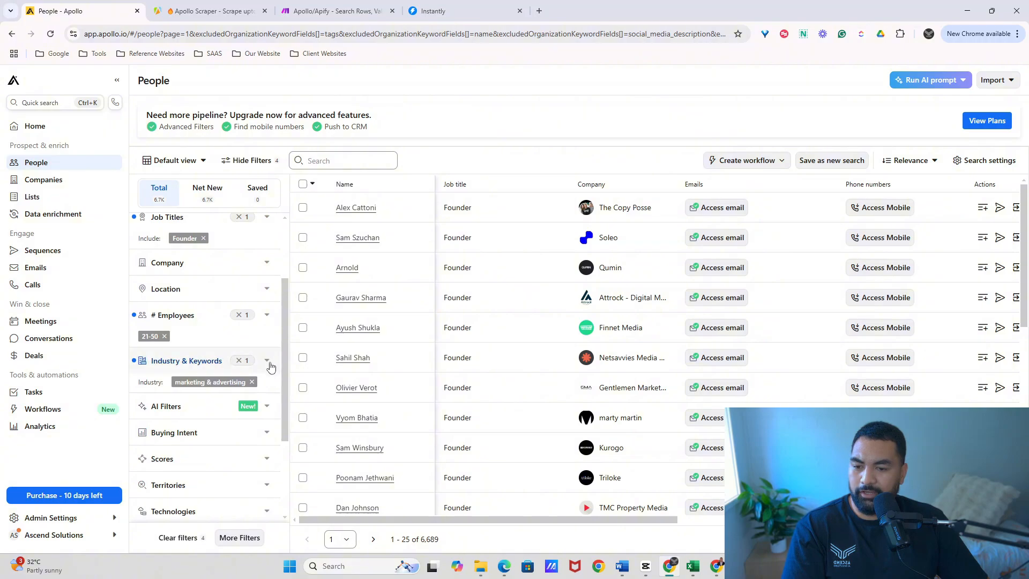
{"action": "left_click", "coordinate": [267, 360]}
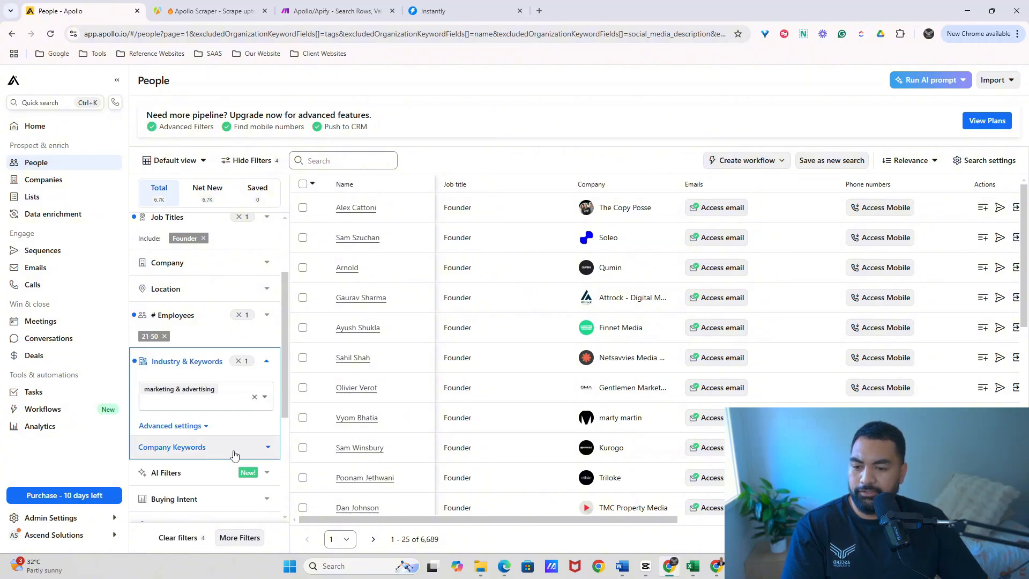
{"action": "left_click", "coordinate": [249, 451]}
{"action": "scroll", "coordinate": [209, 467], "scroll_direction": "down", "scroll_amount": 1}
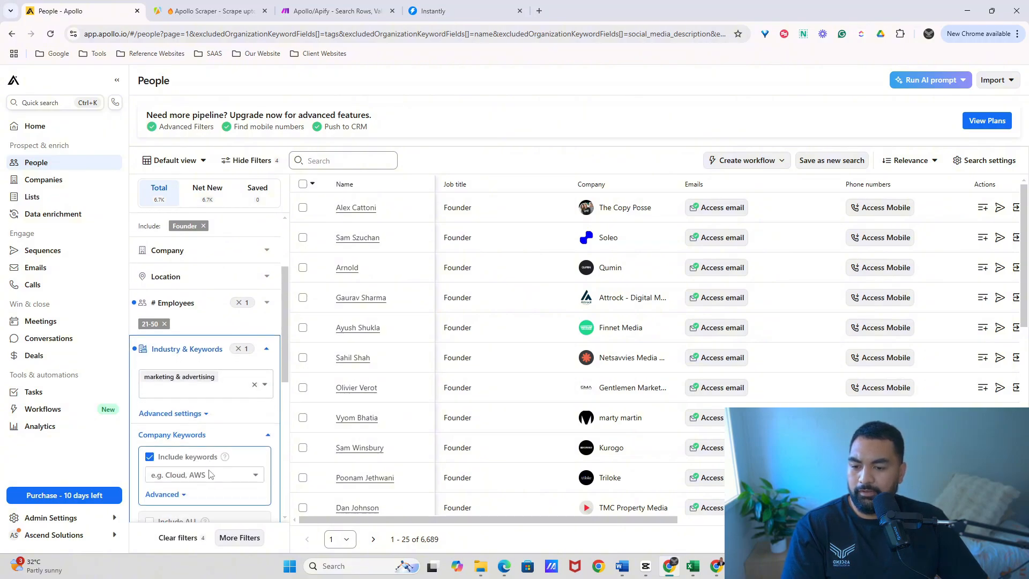
{"action": "scroll", "coordinate": [183, 451], "scroll_direction": "down", "scroll_amount": 1}
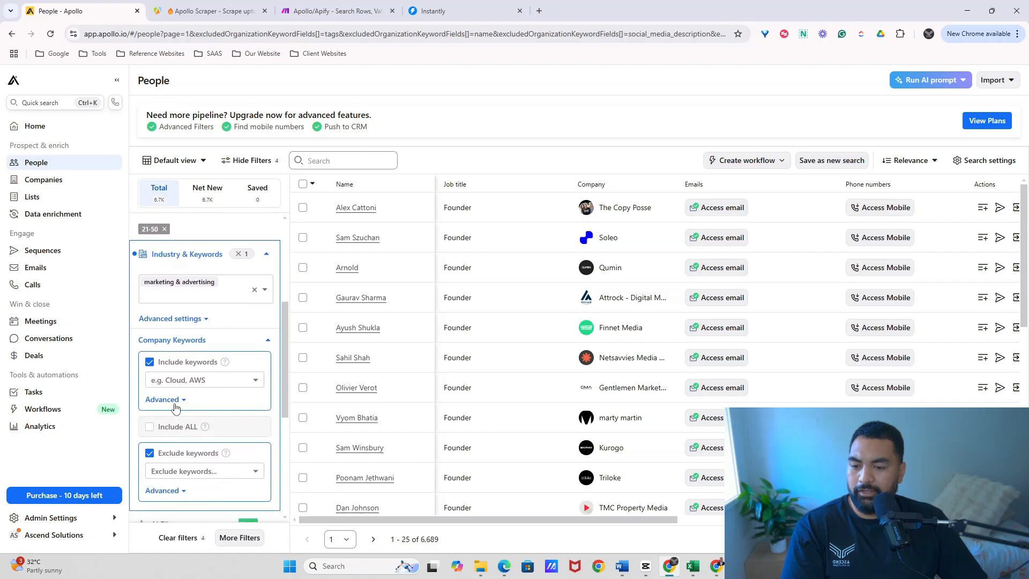
{"action": "left_click", "coordinate": [193, 379]}
{"action": "type", "text": "Digi"}
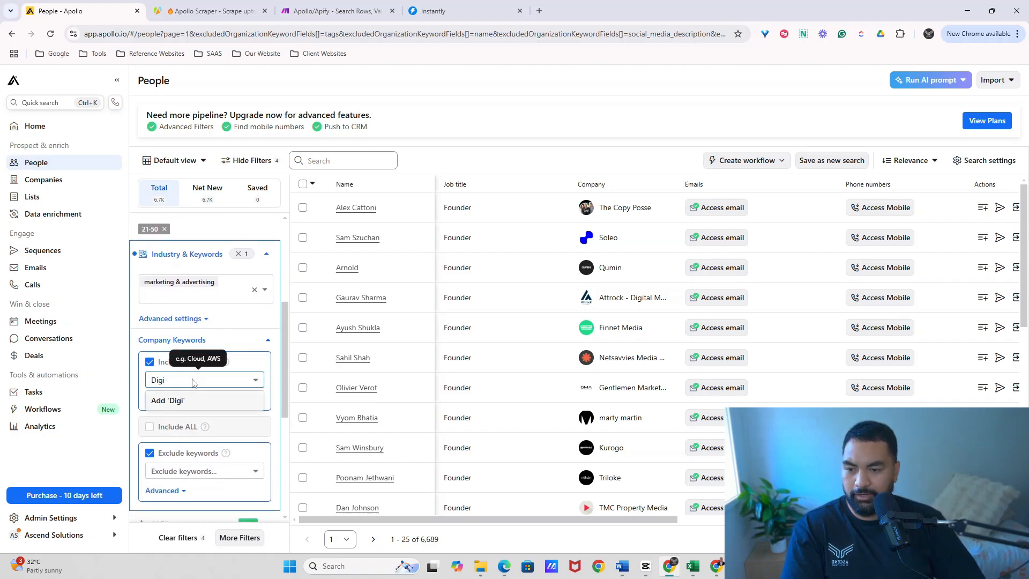
{"action": "type", "text": "tal Marketing"}
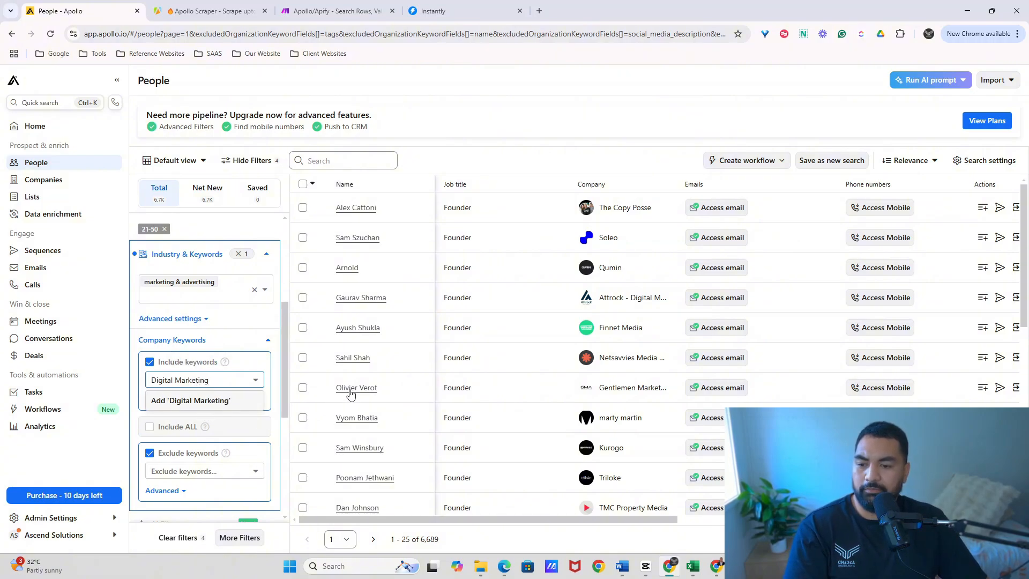
{"action": "key", "text": "Return"}
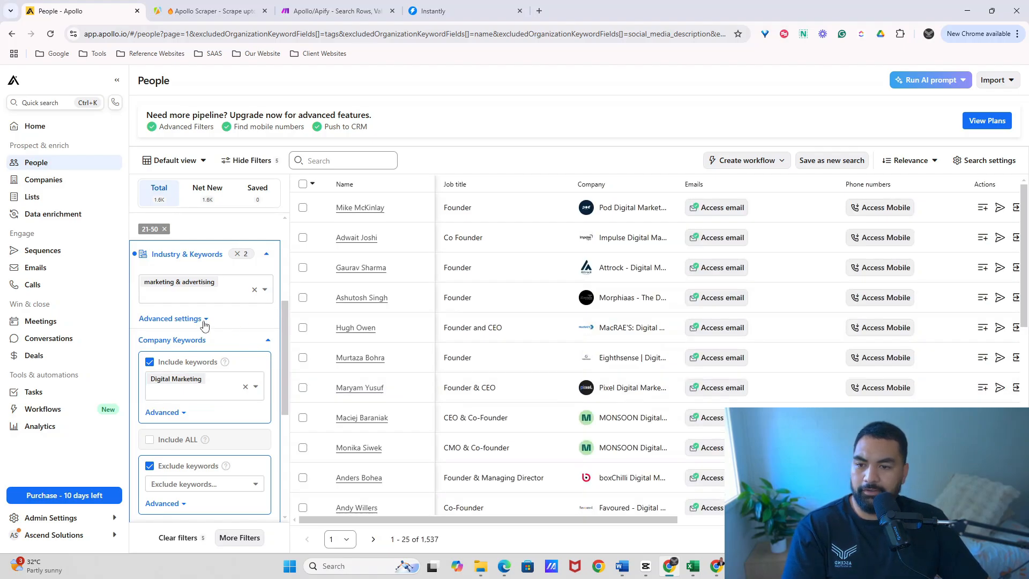
Add CEO alongside Founder as an included job title in the Job Titles filter
{"action": "scroll", "coordinate": [209, 321], "scroll_direction": "up", "scroll_amount": 1}
{"action": "scroll", "coordinate": [236, 316], "scroll_direction": "up", "scroll_amount": 3}
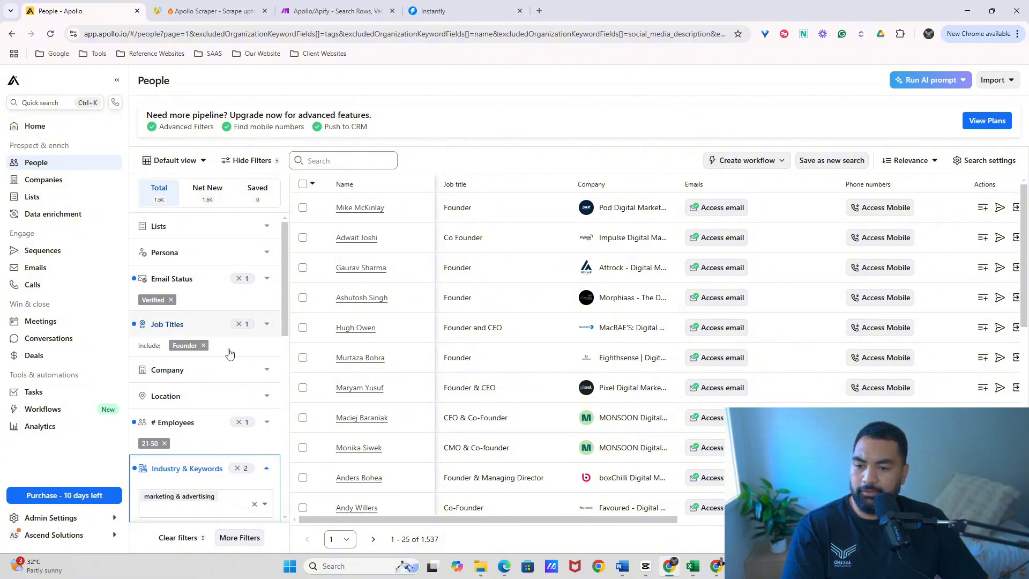
{"action": "left_click", "coordinate": [267, 324]}
{"action": "left_click", "coordinate": [183, 381]}
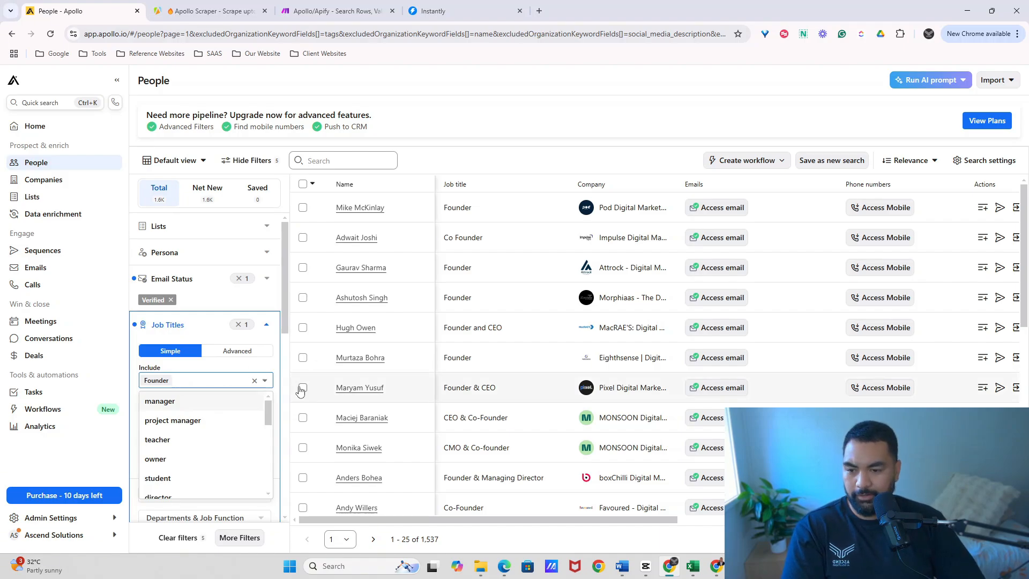
{"action": "type", "text": "CEO"}
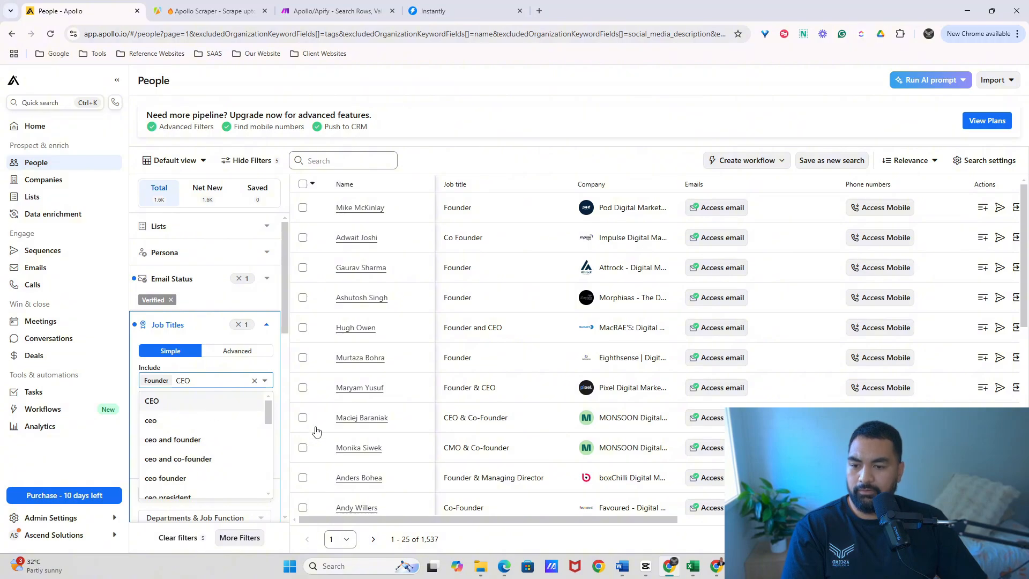
{"action": "key", "text": "Return"}
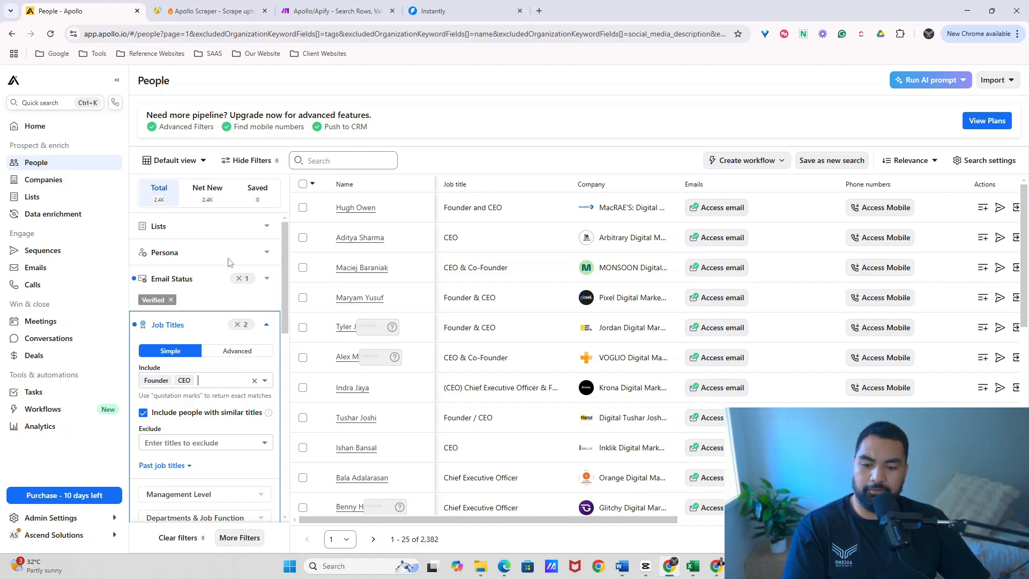
{"action": "scroll", "coordinate": [228, 262], "scroll_direction": "down", "scroll_amount": 2}
{"action": "scroll", "coordinate": [214, 235], "scroll_direction": "up", "scroll_amount": 2}
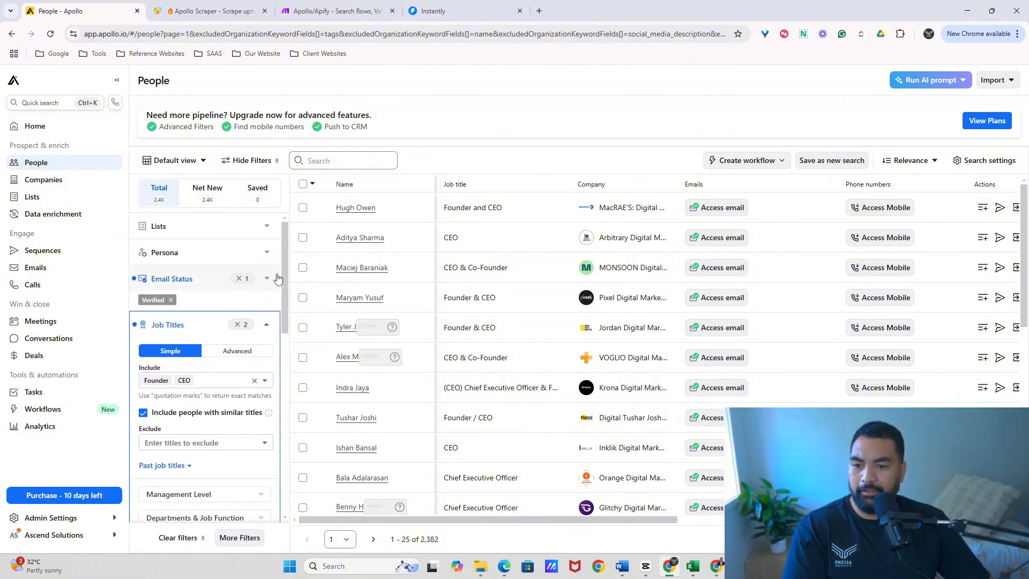
{"action": "mouse_move", "coordinate": [285, 276]}
{"action": "left_mouse_down"}
{"action": "mouse_move", "coordinate": [280, 474]}
{"action": "mouse_move", "coordinate": [279, 271]}
{"action": "left_mouse_up"}
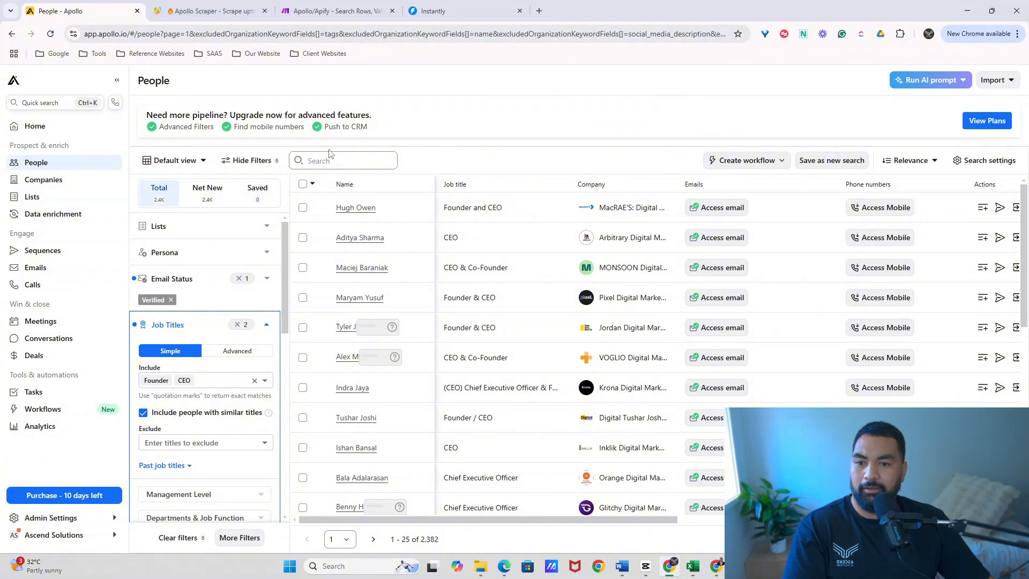
Copy the URL of the filtered Apollo people search and paste it as the Search URL of the Apify Apollo Scraper actor
{"action": "left_click", "coordinate": [211, 34]}
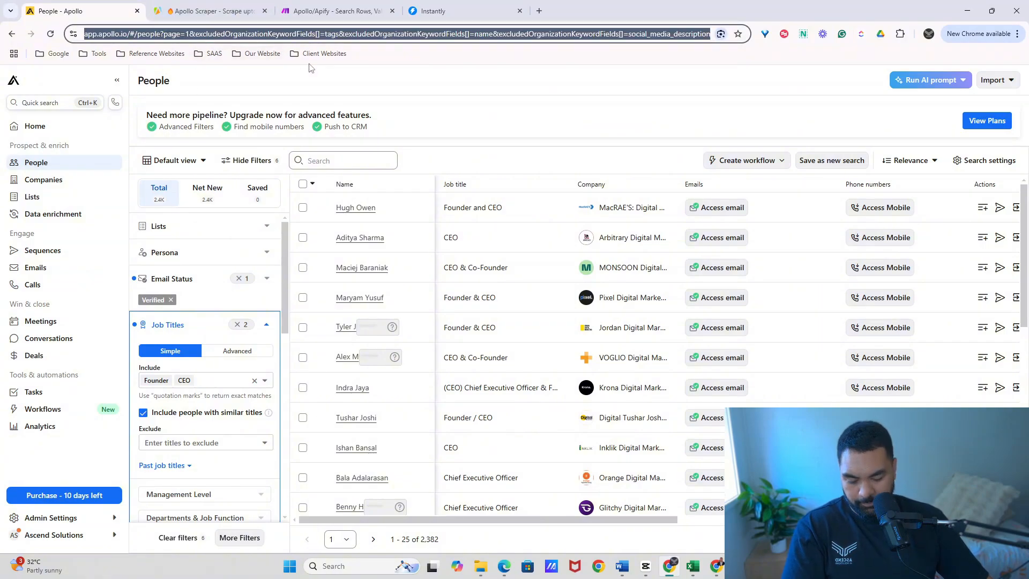
{"action": "left_click", "coordinate": [215, 12]}
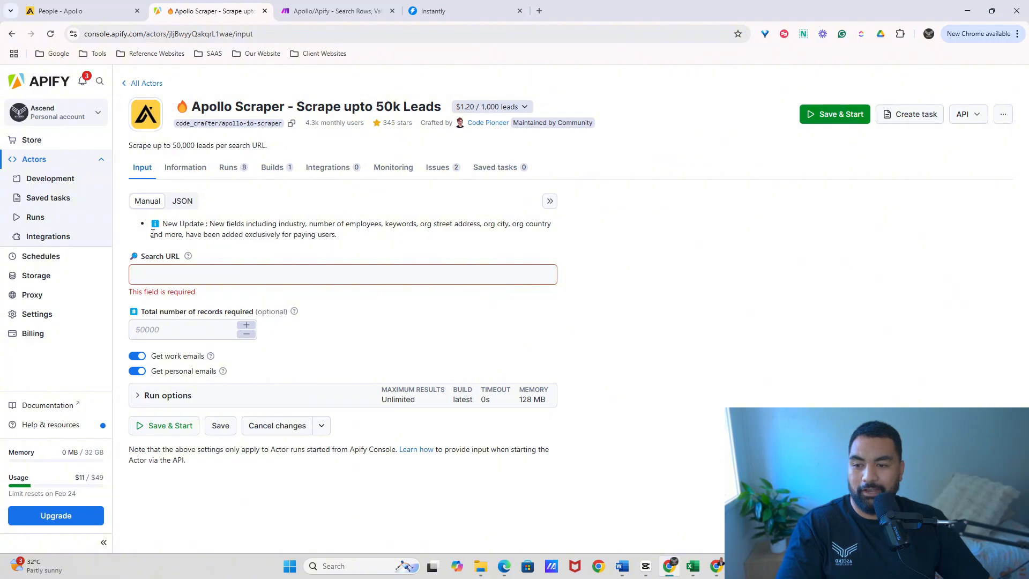
{"action": "left_click", "coordinate": [155, 272]}
{"action": "key", "text": "ctrl+v"}
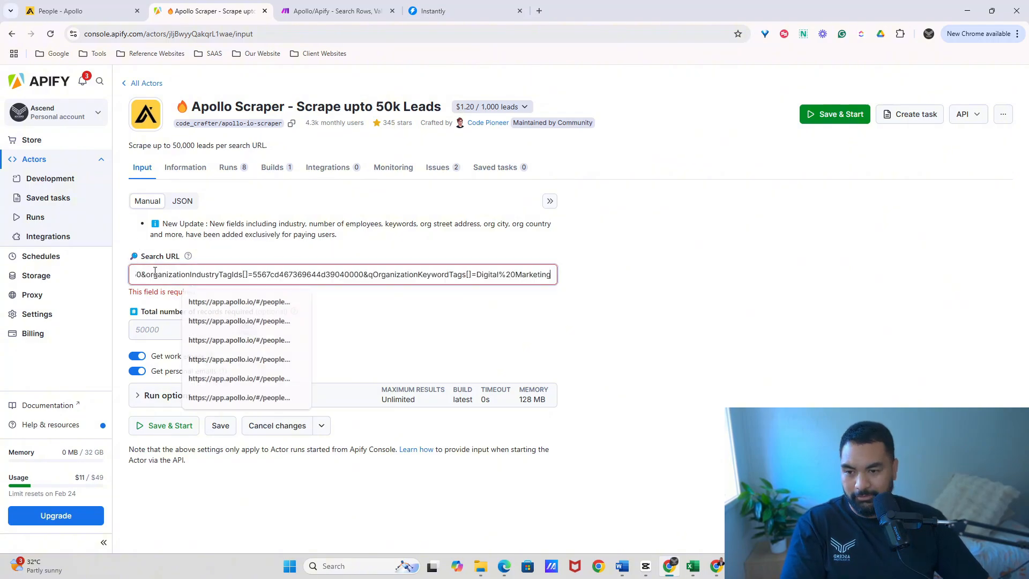
{"action": "left_click", "coordinate": [440, 312]}
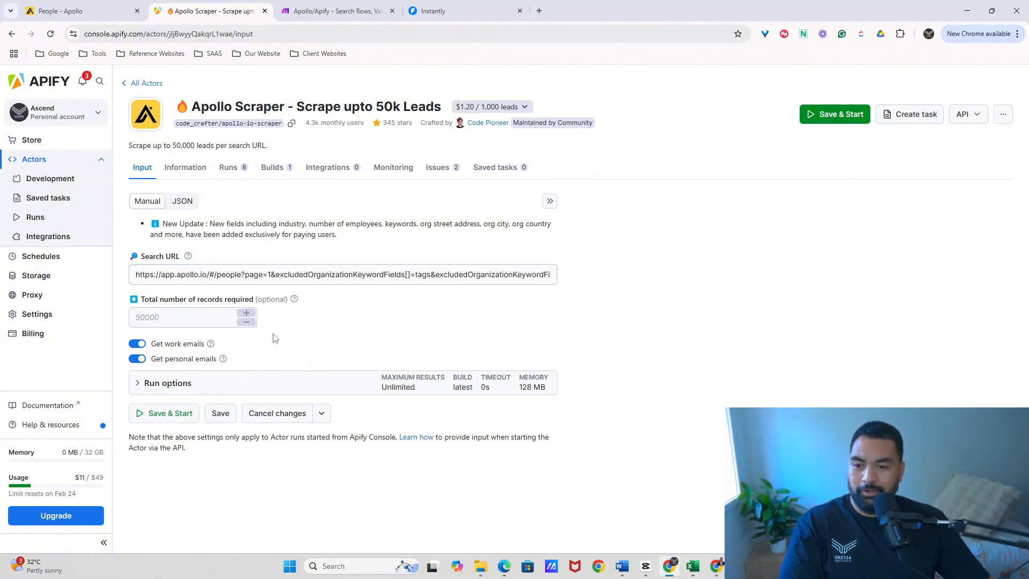
Set the scraper's total number of records required to 100
{"action": "left_click", "coordinate": [172, 322]}
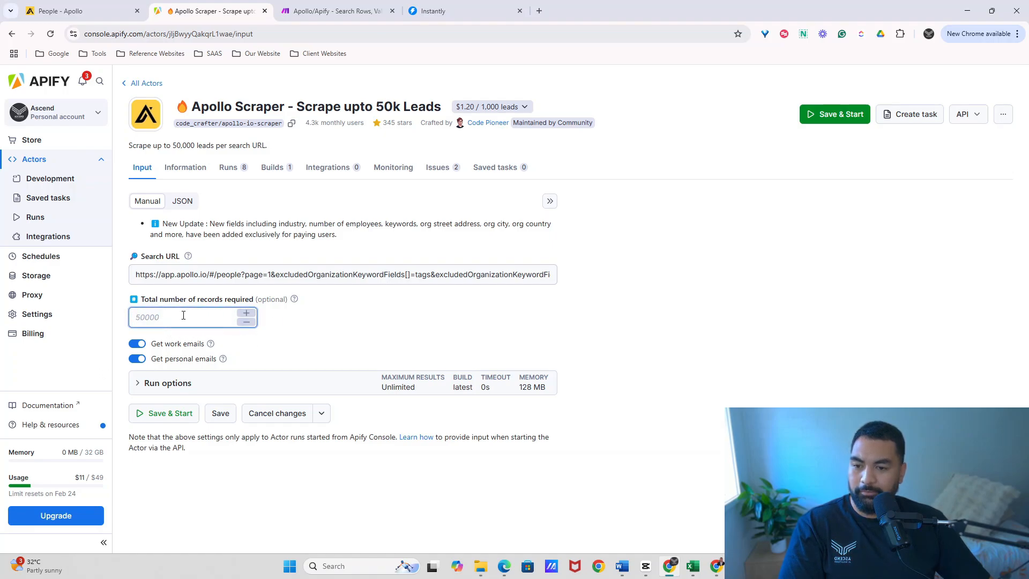
{"action": "left_click", "coordinate": [138, 384]}
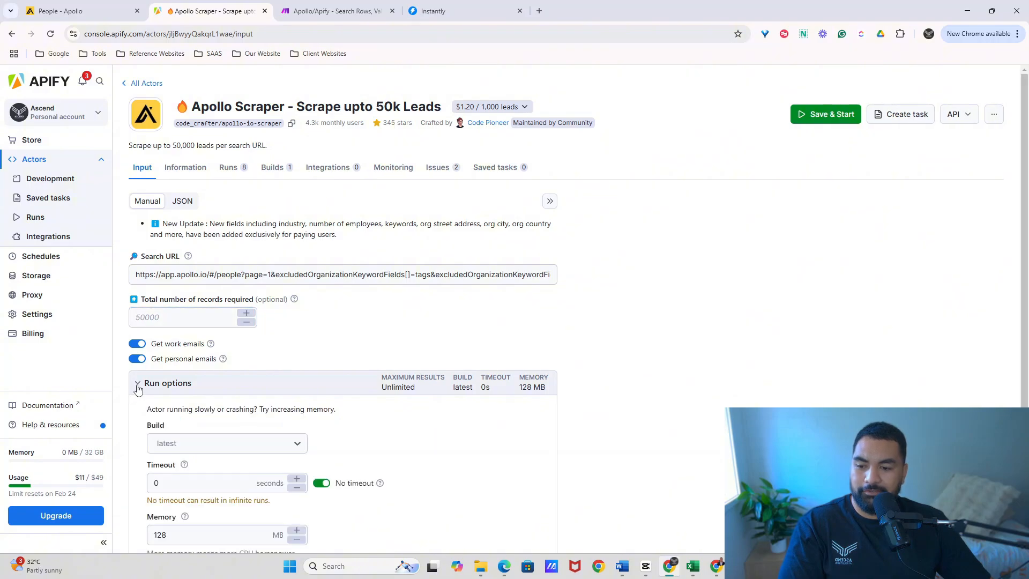
{"action": "scroll", "coordinate": [139, 388], "scroll_direction": "down", "scroll_amount": 1}
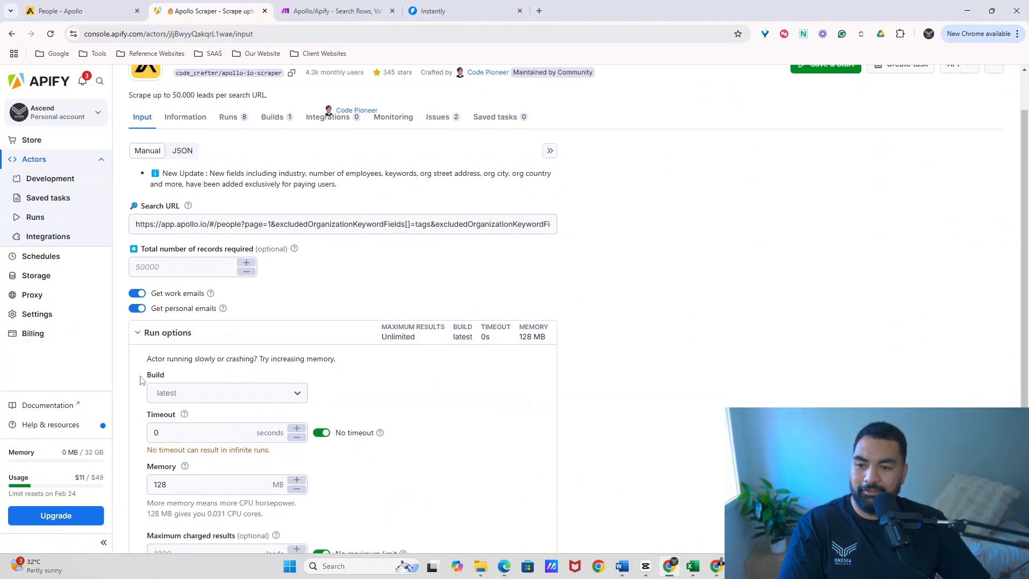
{"action": "left_click", "coordinate": [142, 358]}
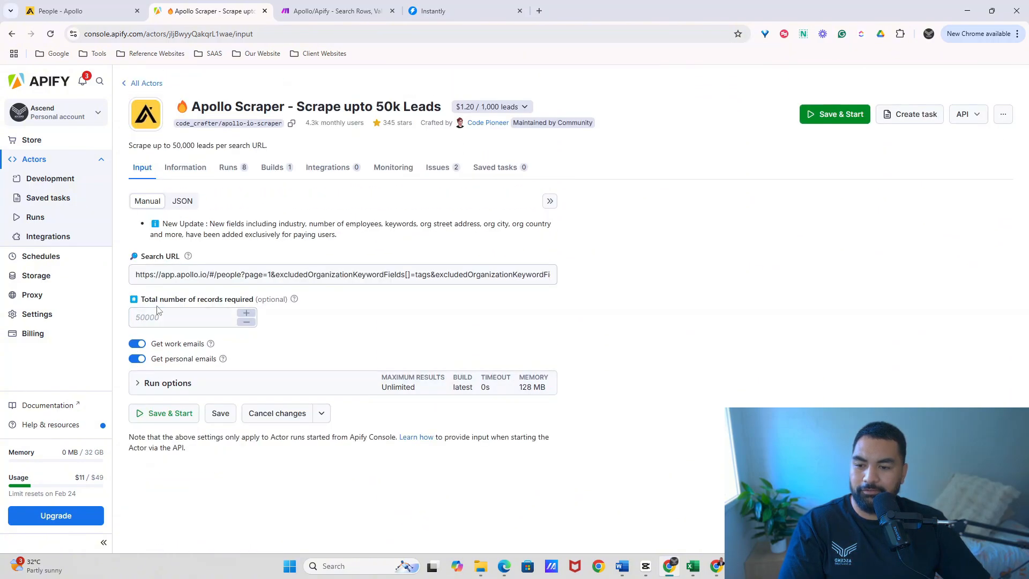
{"action": "left_click", "coordinate": [158, 321]}
{"action": "type", "text": "100"}
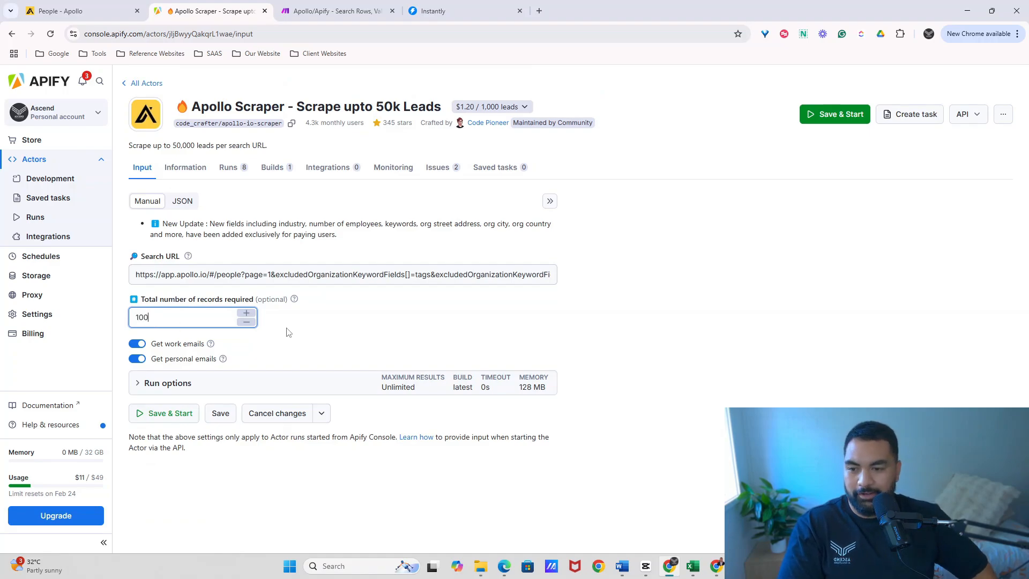
{"action": "left_click", "coordinate": [486, 340]}
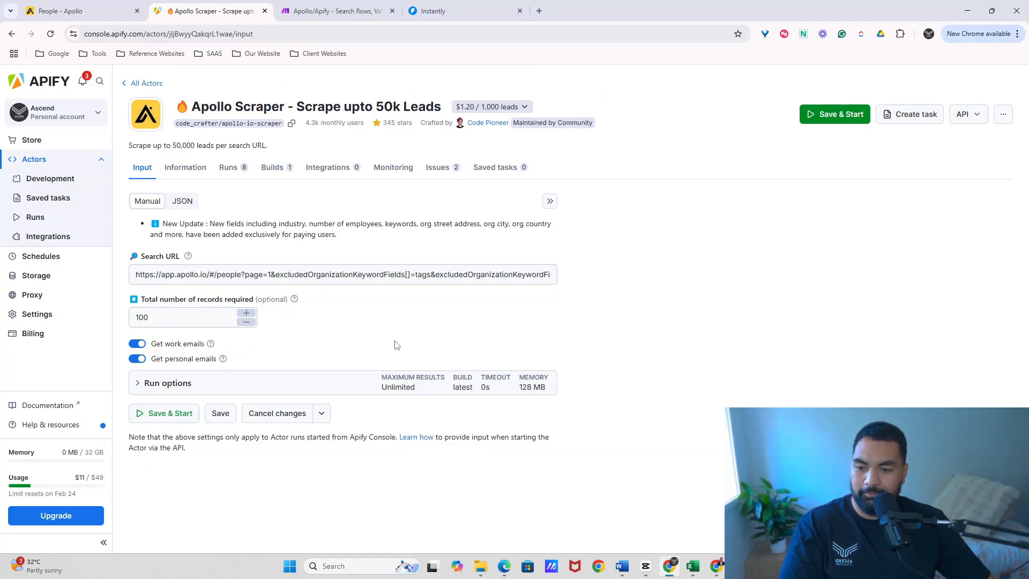
Expand the scraper's run options to review the build, timeout, memory and maximum charged results, then collapse them
{"action": "left_click", "coordinate": [139, 383]}
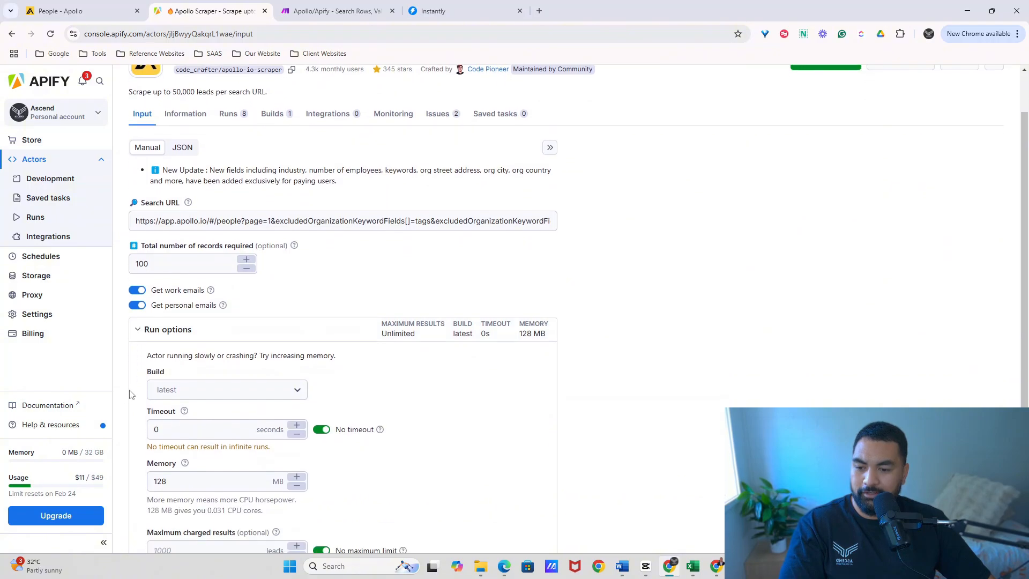
{"action": "scroll", "coordinate": [133, 390], "scroll_direction": "down", "scroll_amount": 1}
{"action": "scroll", "coordinate": [134, 385], "scroll_direction": "down", "scroll_amount": 2}
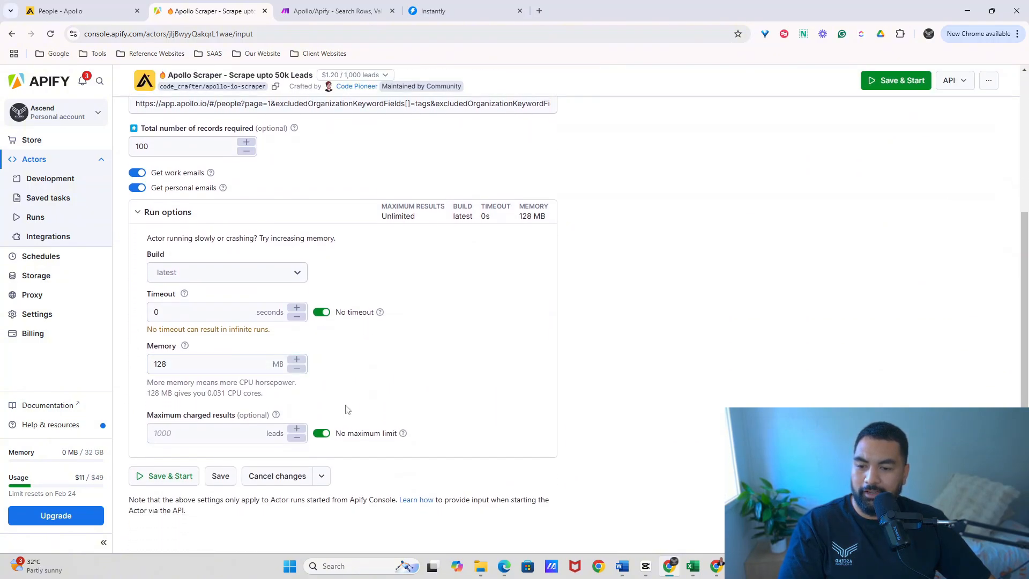
{"action": "scroll", "coordinate": [353, 405], "scroll_direction": "up", "scroll_amount": 1}
{"action": "scroll", "coordinate": [347, 391], "scroll_direction": "down", "scroll_amount": 1}
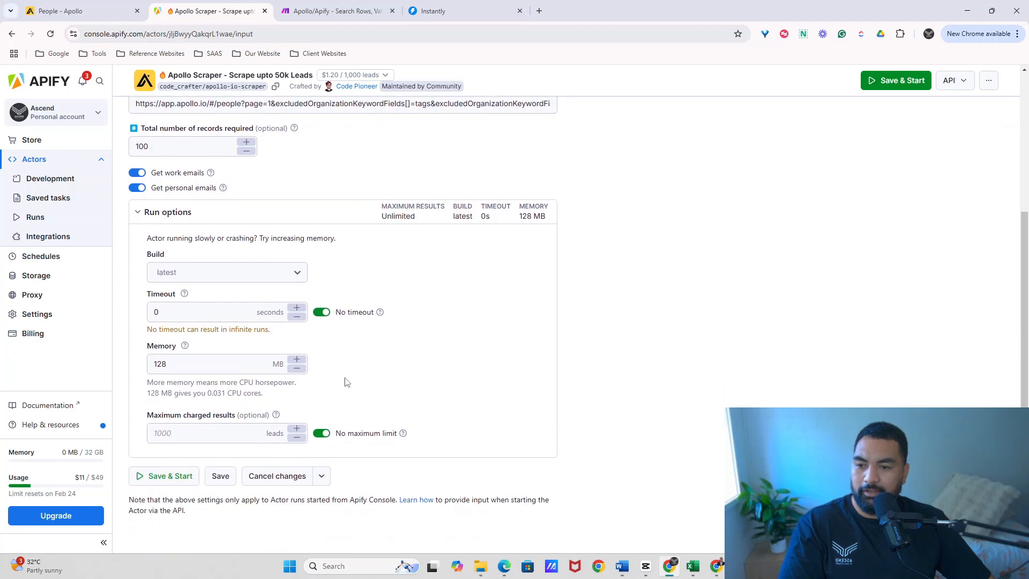
{"action": "left_click", "coordinate": [138, 217]}
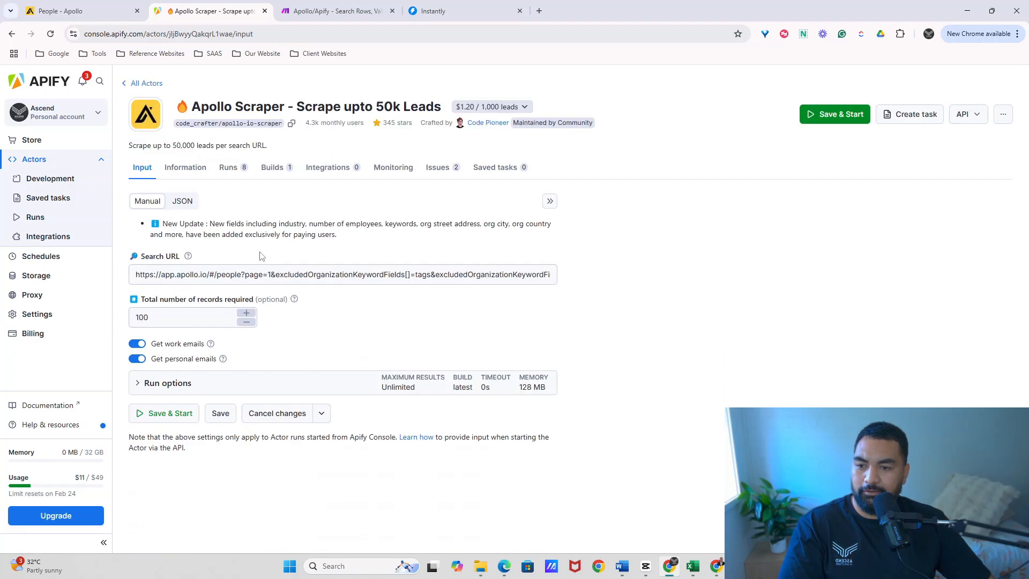
Save the scraper input and start the run, then check the run's details and log
{"action": "left_click", "coordinate": [164, 420]}
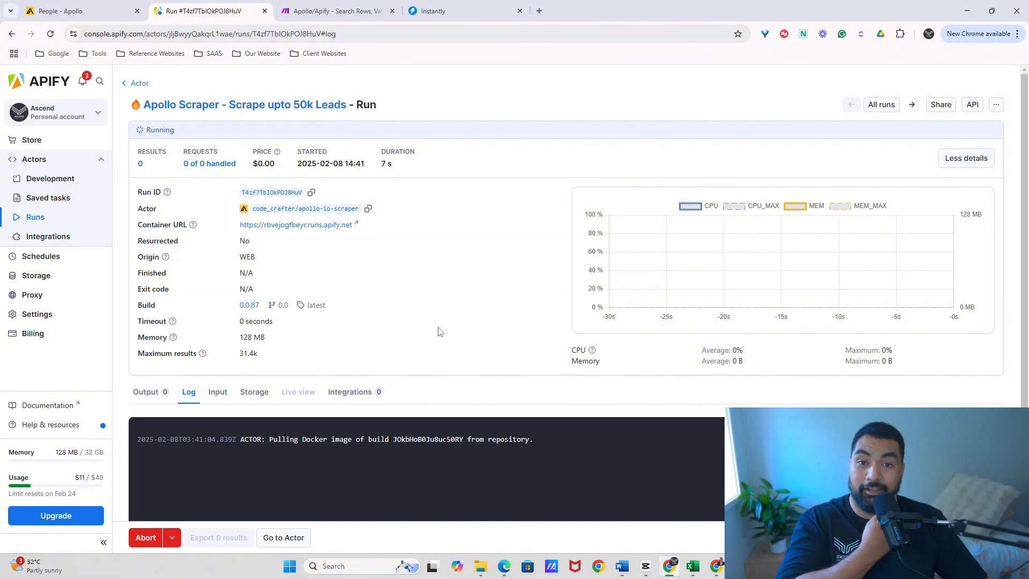
{"action": "scroll", "coordinate": [442, 315], "scroll_direction": "down", "scroll_amount": 3}
{"action": "scroll", "coordinate": [441, 303], "scroll_direction": "up", "scroll_amount": 3}
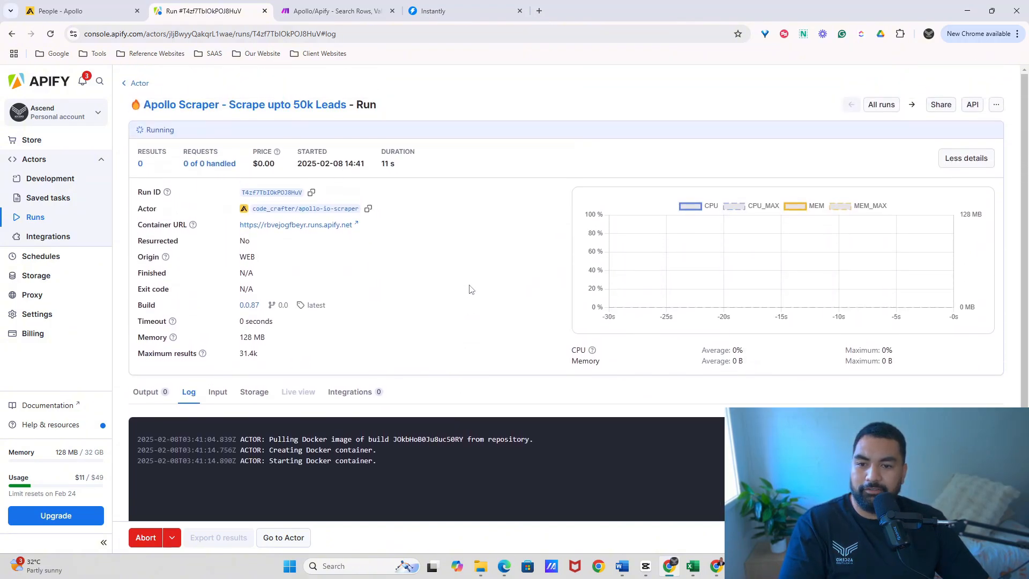
{"action": "scroll", "coordinate": [458, 280], "scroll_direction": "down", "scroll_amount": 1}
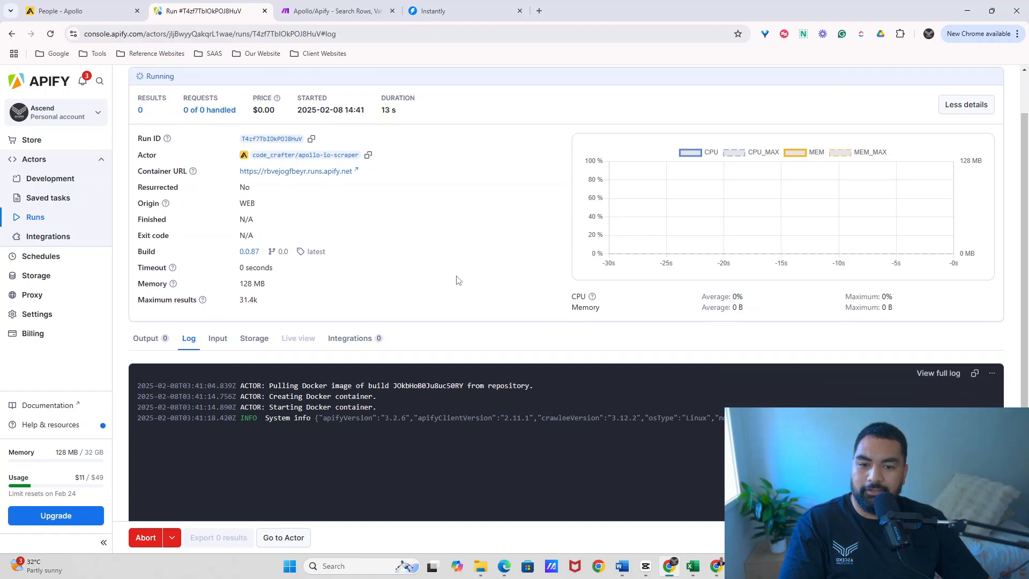
{"action": "scroll", "coordinate": [459, 280], "scroll_direction": "up", "scroll_amount": 1}
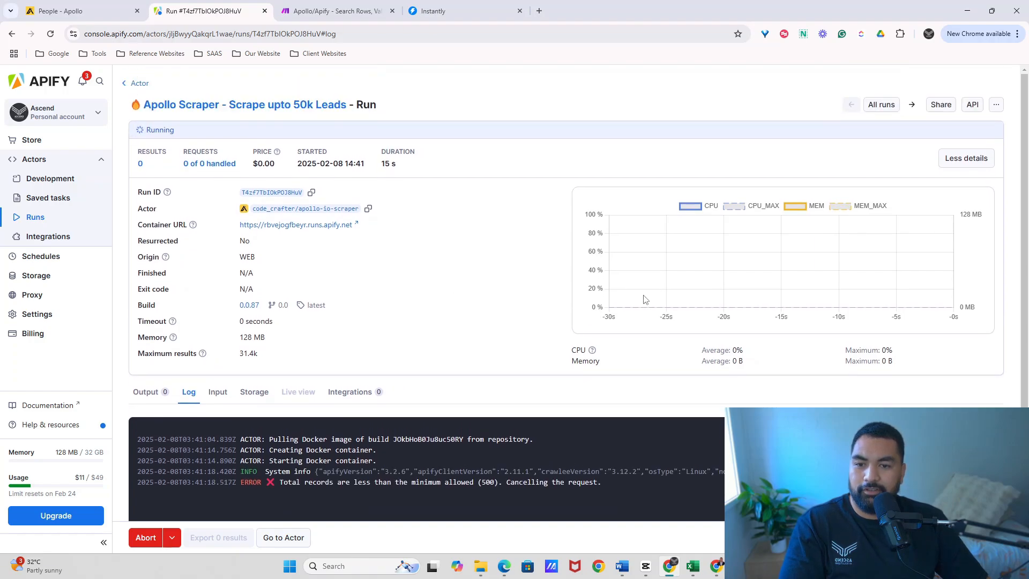
Review the run's status, details and log output to see how the scrape ended
{"action": "scroll", "coordinate": [416, 257], "scroll_direction": "down", "scroll_amount": 1}
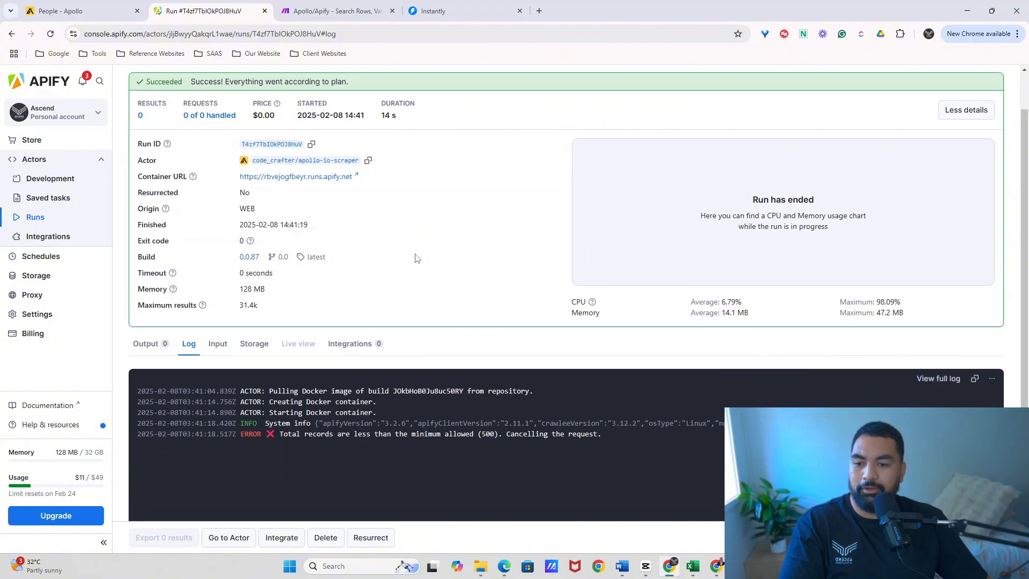
{"action": "scroll", "coordinate": [415, 257], "scroll_direction": "up", "scroll_amount": 1}
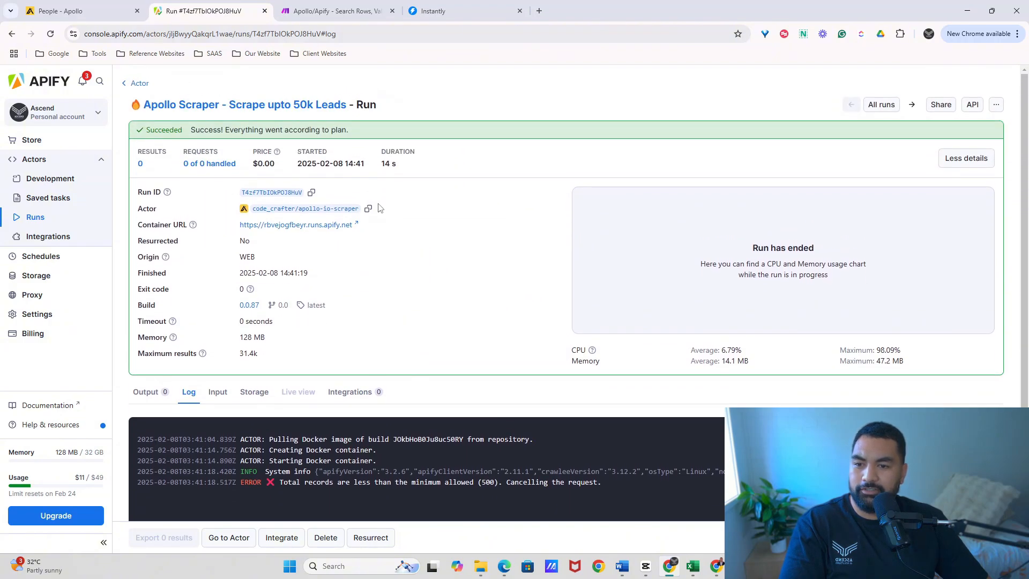
{"action": "scroll", "coordinate": [375, 208], "scroll_direction": "down", "scroll_amount": 3}
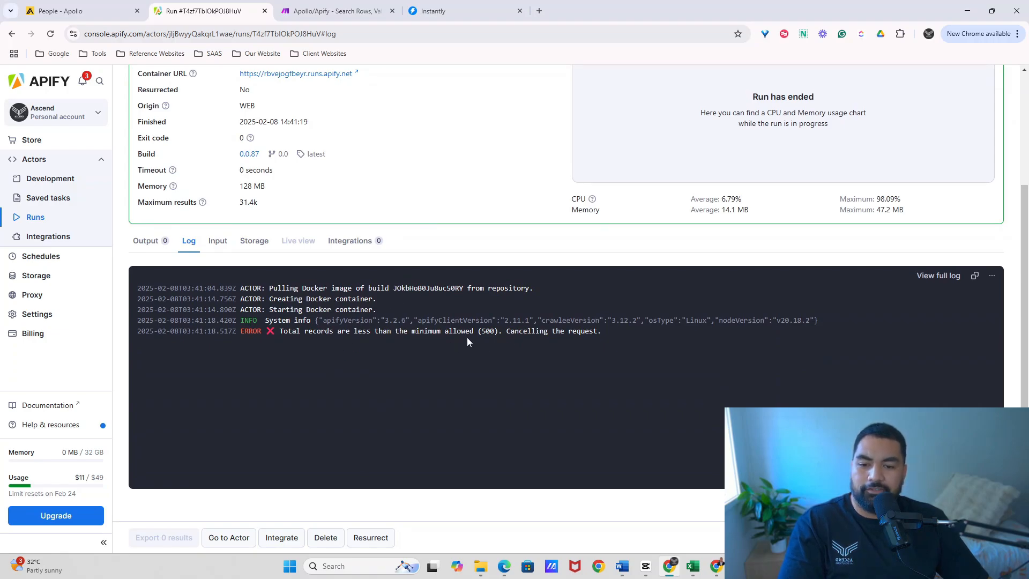
{"action": "scroll", "coordinate": [521, 334], "scroll_direction": "up", "scroll_amount": 5}
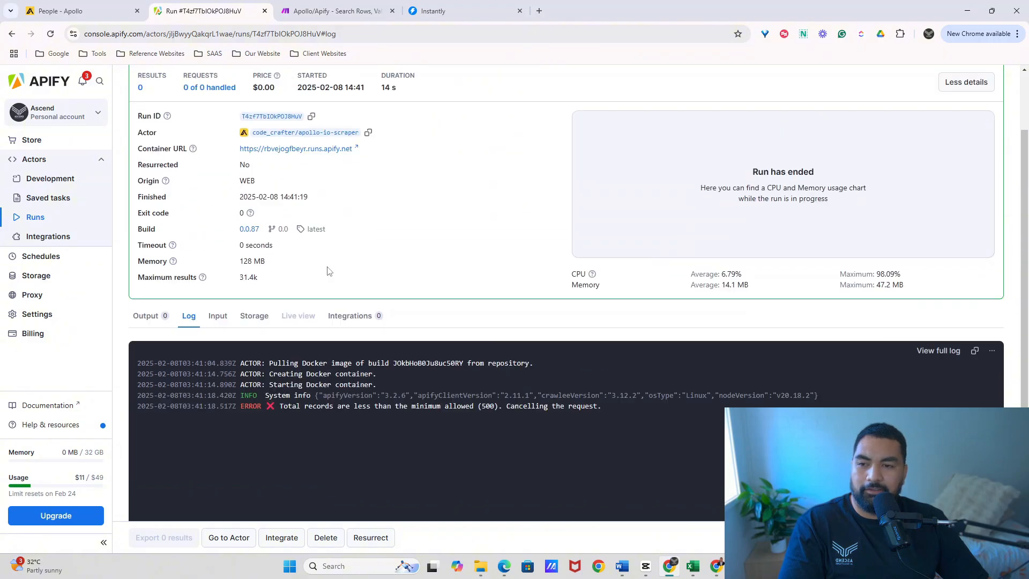
Return to the scraper's input, set the total number of records required to 500, and save and start a new run
{"action": "left_click", "coordinate": [139, 90]}
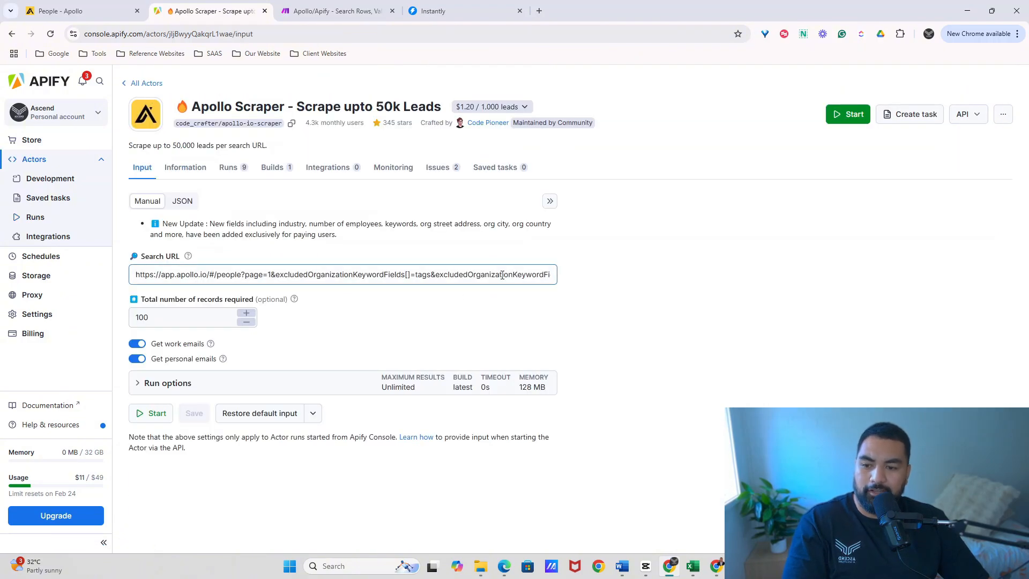
{"action": "double_click", "coordinate": [188, 317]}
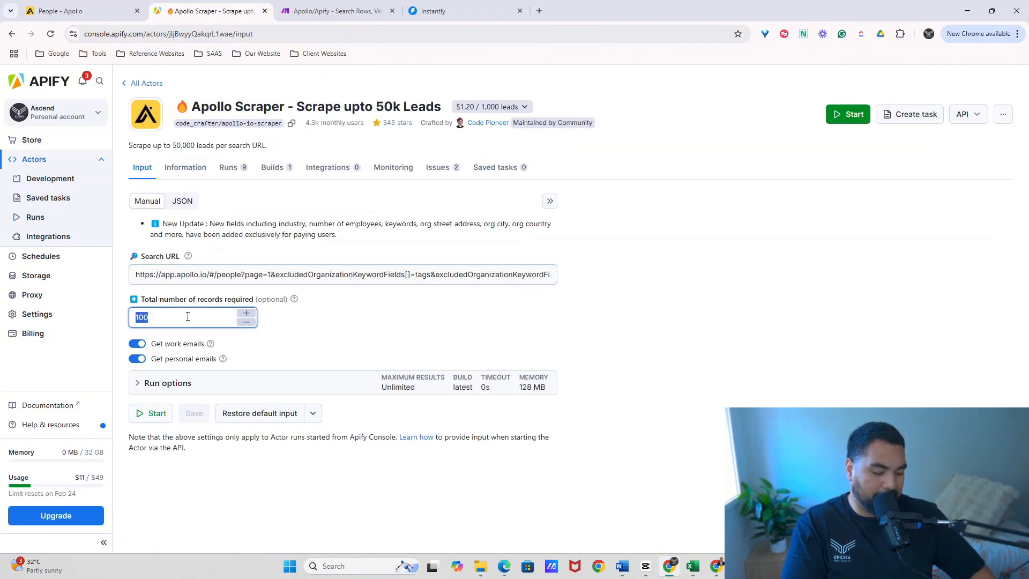
{"action": "type", "text": "500"}
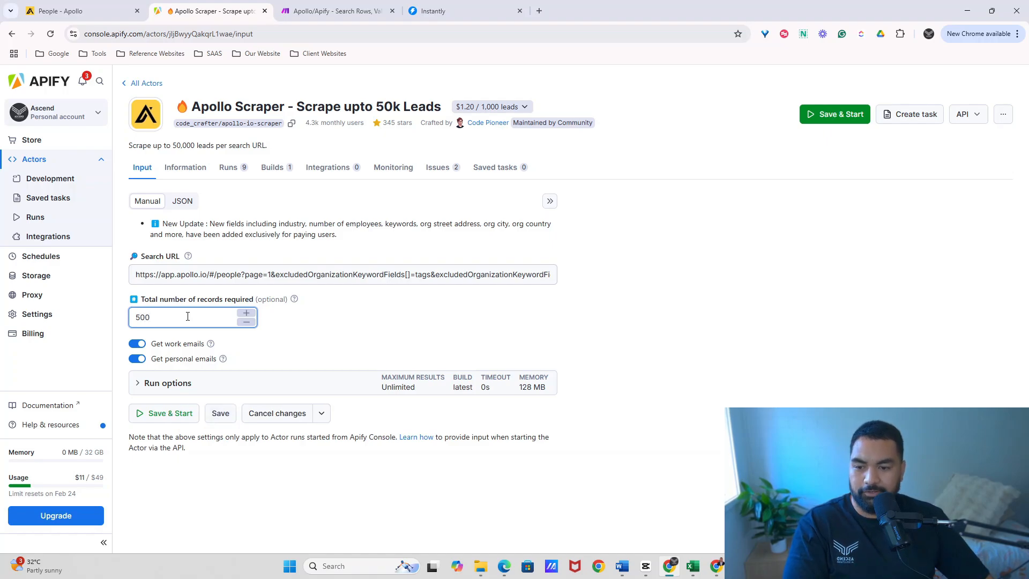
{"action": "left_click", "coordinate": [384, 330]}
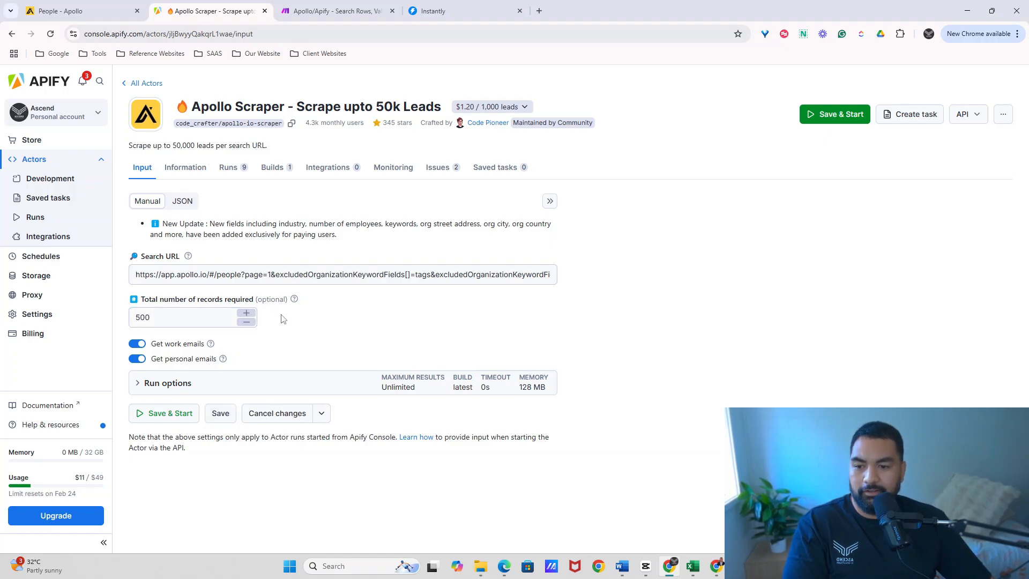
{"action": "left_click", "coordinate": [167, 415]}
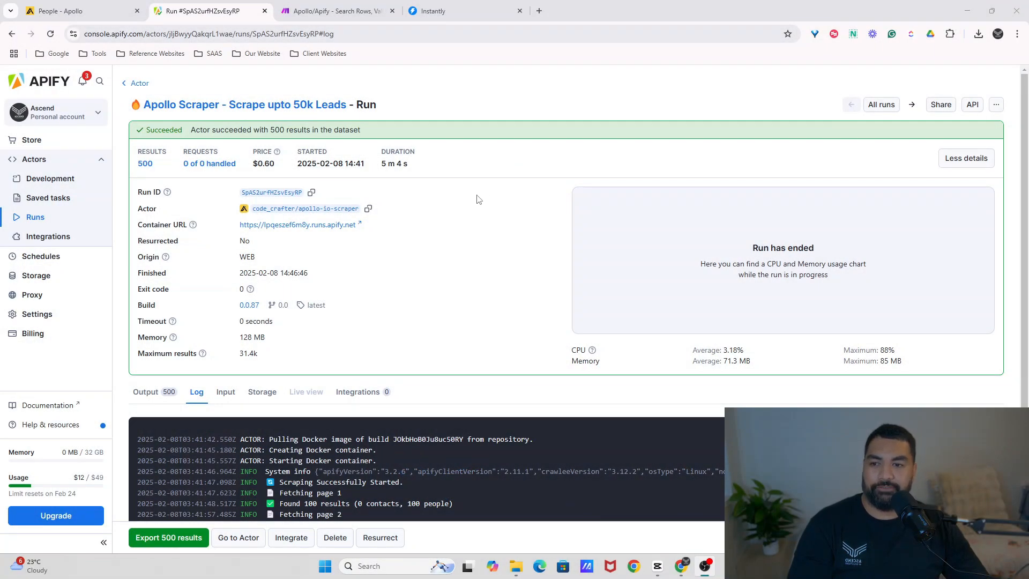
Review the finished run's results summary, price, duration and log
{"action": "scroll", "coordinate": [431, 203], "scroll_direction": "down", "scroll_amount": 1}
{"action": "scroll", "coordinate": [429, 203], "scroll_direction": "up", "scroll_amount": 1}
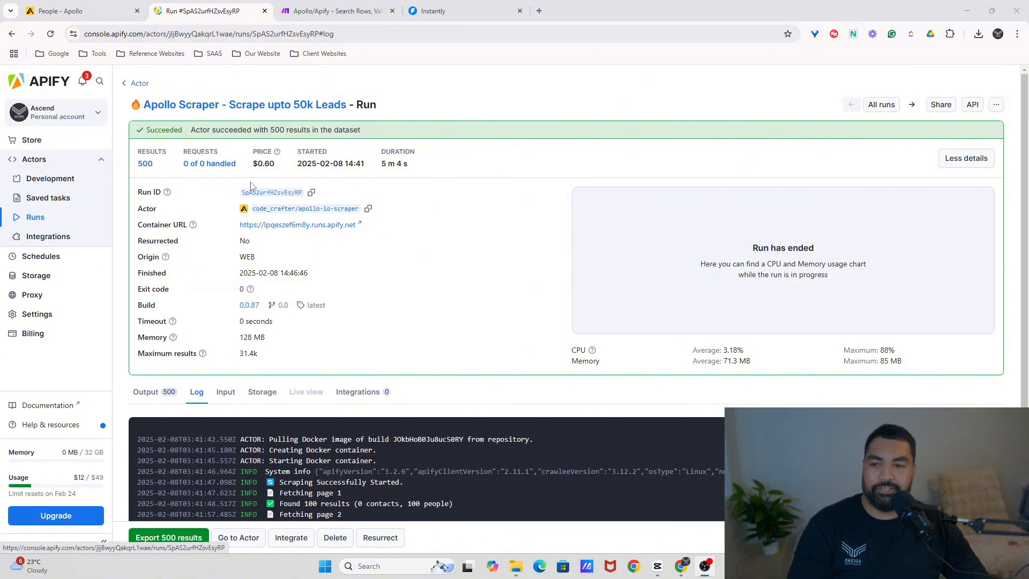
{"action": "scroll", "coordinate": [421, 196], "scroll_direction": "down", "scroll_amount": 1}
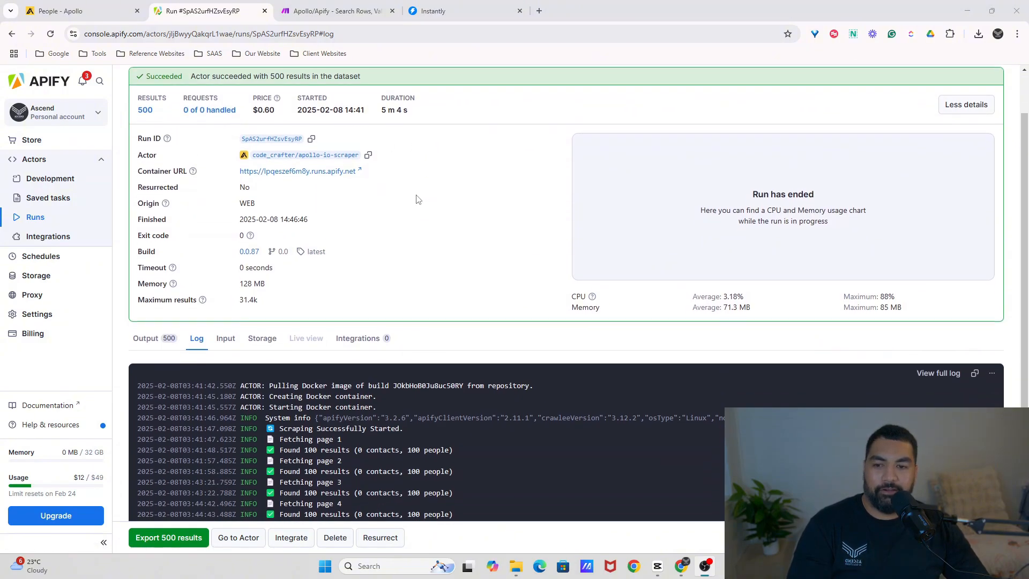
{"action": "scroll", "coordinate": [418, 199], "scroll_direction": "up", "scroll_amount": 1}
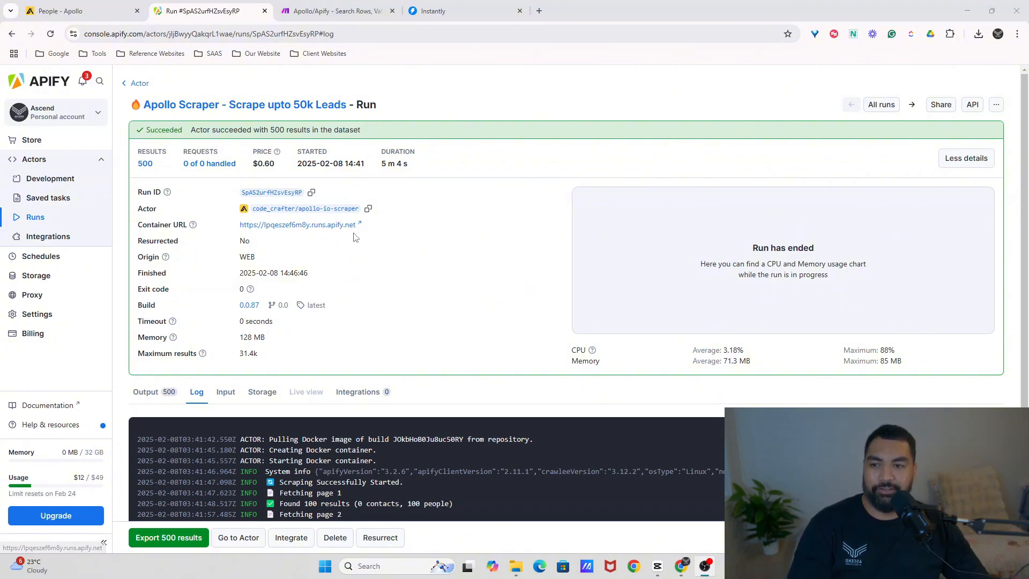
Go back to the scraper's input and compare its Search URL with the filtered people search in Apollo
{"action": "left_click", "coordinate": [139, 82]}
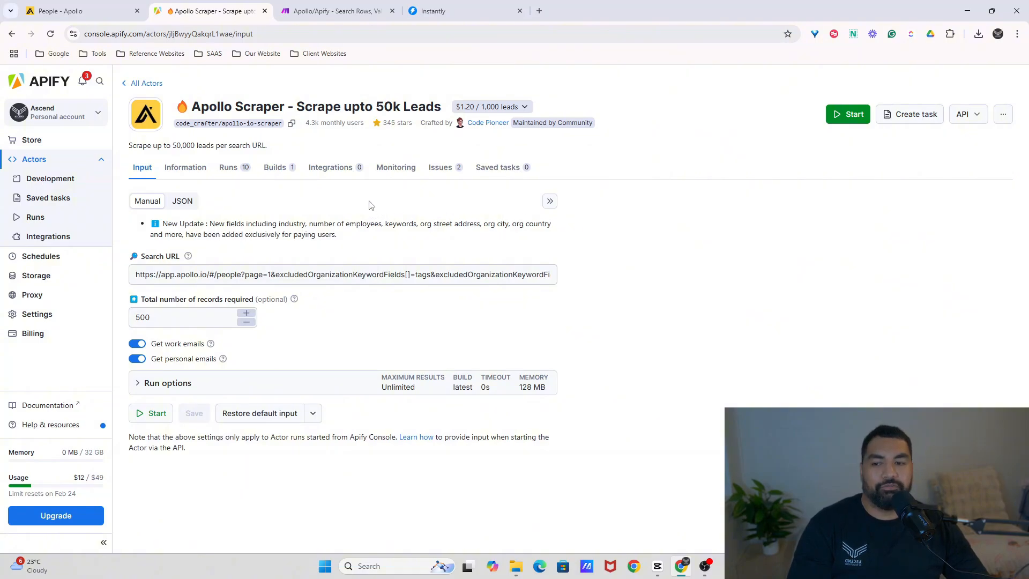
{"action": "left_click", "coordinate": [137, 275]}
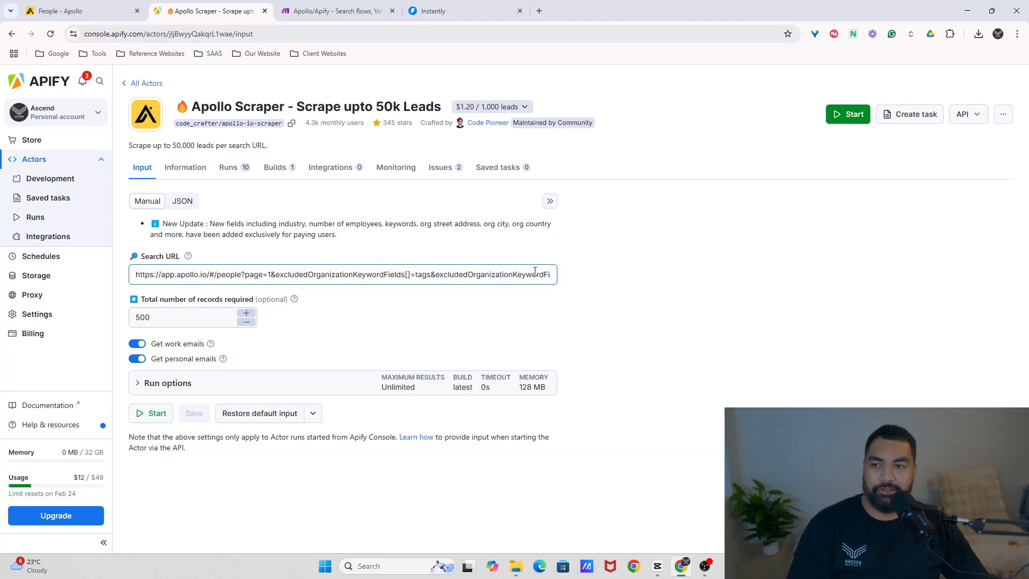
{"action": "left_click", "coordinate": [80, 11]}
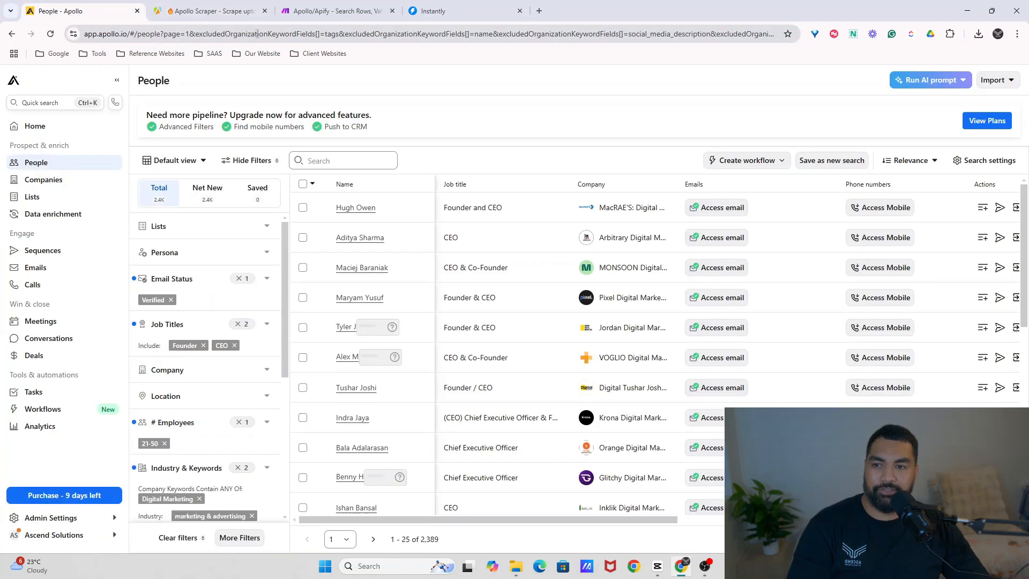
{"action": "left_click", "coordinate": [210, 16]}
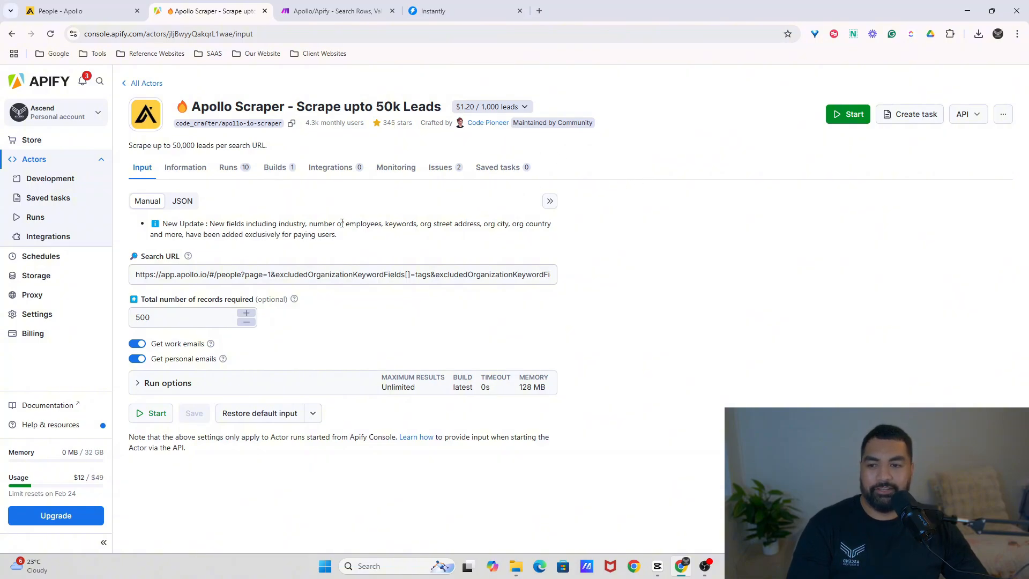
Open the latest run from the scraper's run history and check its details and page-by-page log
{"action": "left_click", "coordinate": [229, 169]}
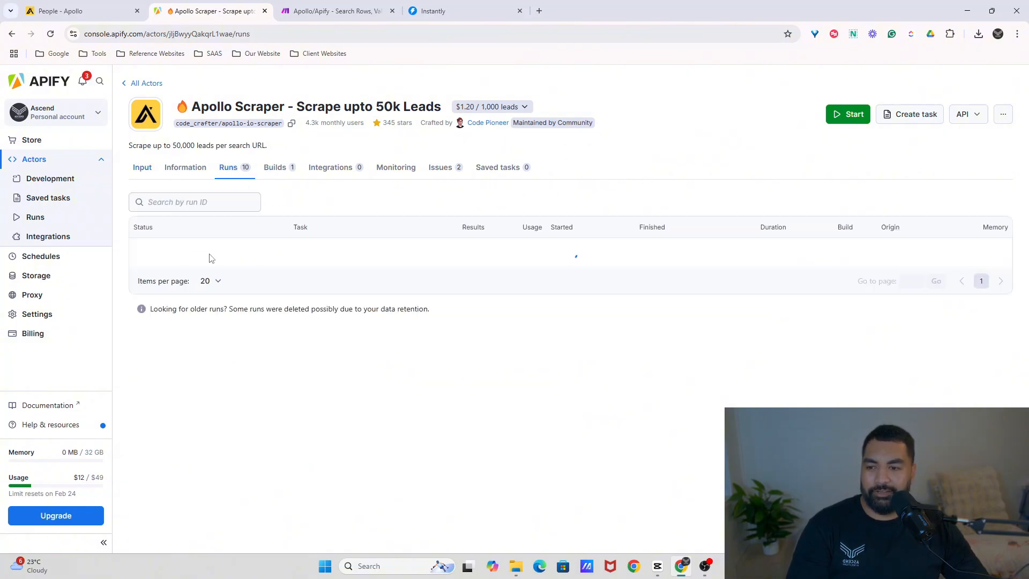
{"action": "double_click", "coordinate": [287, 262]}
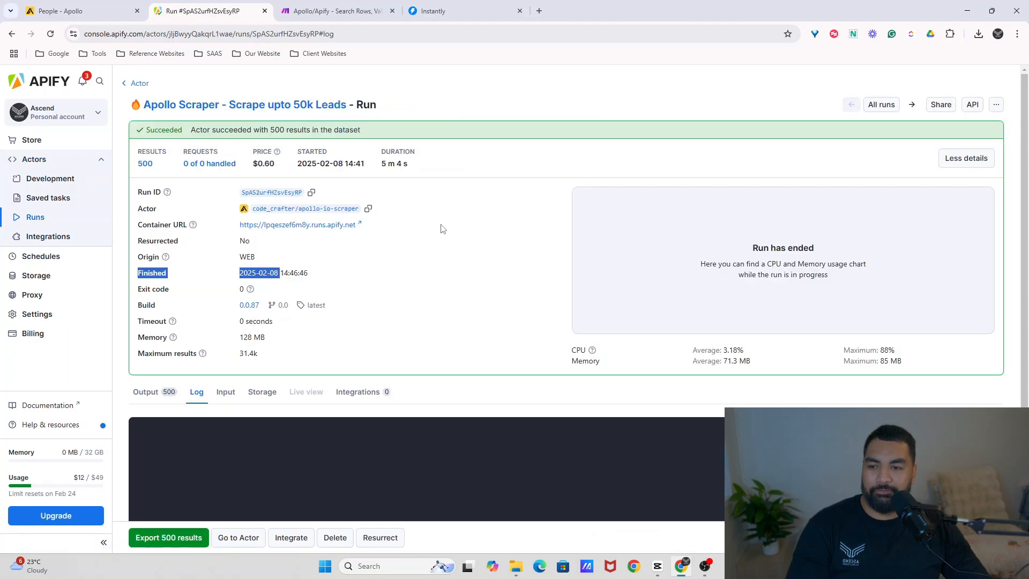
{"action": "scroll", "coordinate": [428, 225], "scroll_direction": "down", "scroll_amount": 3}
{"action": "scroll", "coordinate": [245, 145], "scroll_direction": "up", "scroll_amount": 3}
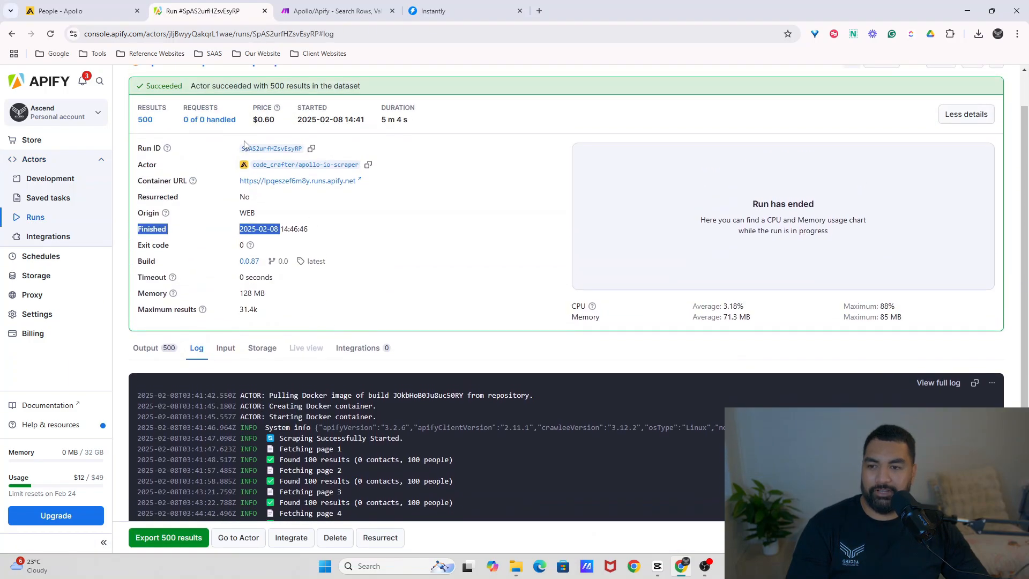
{"action": "scroll", "coordinate": [245, 144], "scroll_direction": "up", "scroll_amount": 1}
{"action": "scroll", "coordinate": [390, 220], "scroll_direction": "down", "scroll_amount": 3}
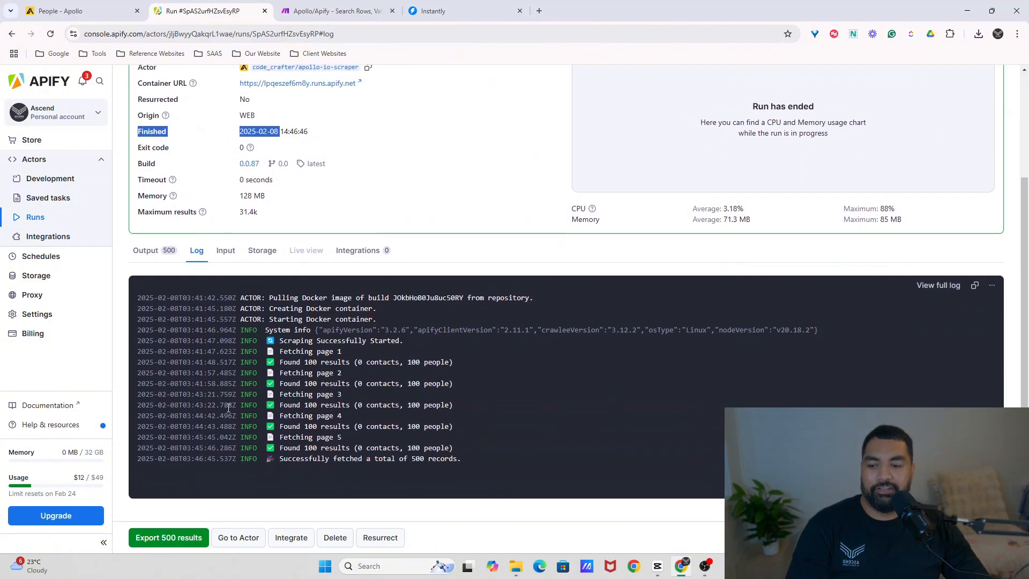
Start exporting the run's dataset as CSV and include the first_name and last_name fields
{"action": "left_click", "coordinate": [169, 537]}
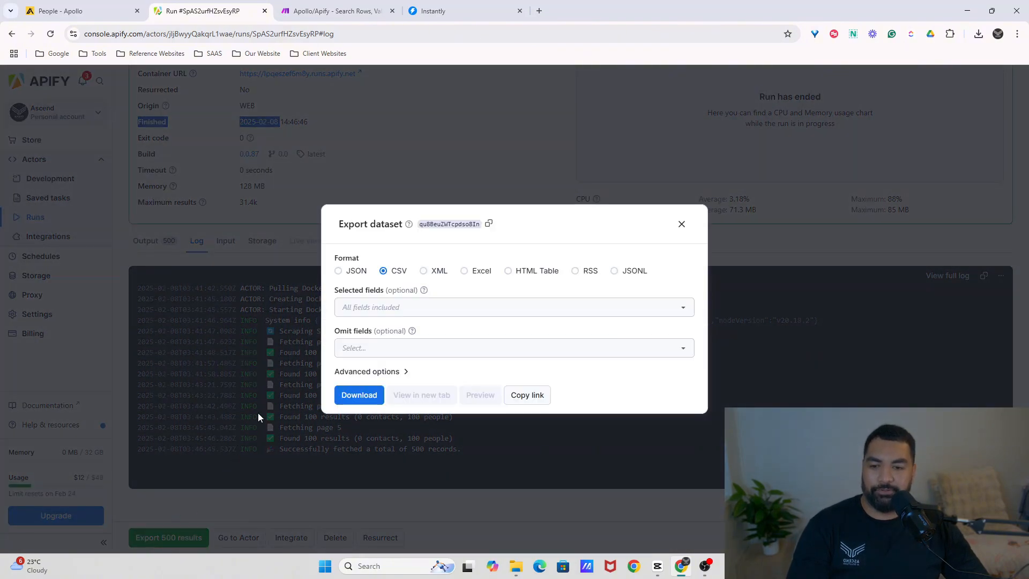
{"action": "left_click", "coordinate": [395, 305]}
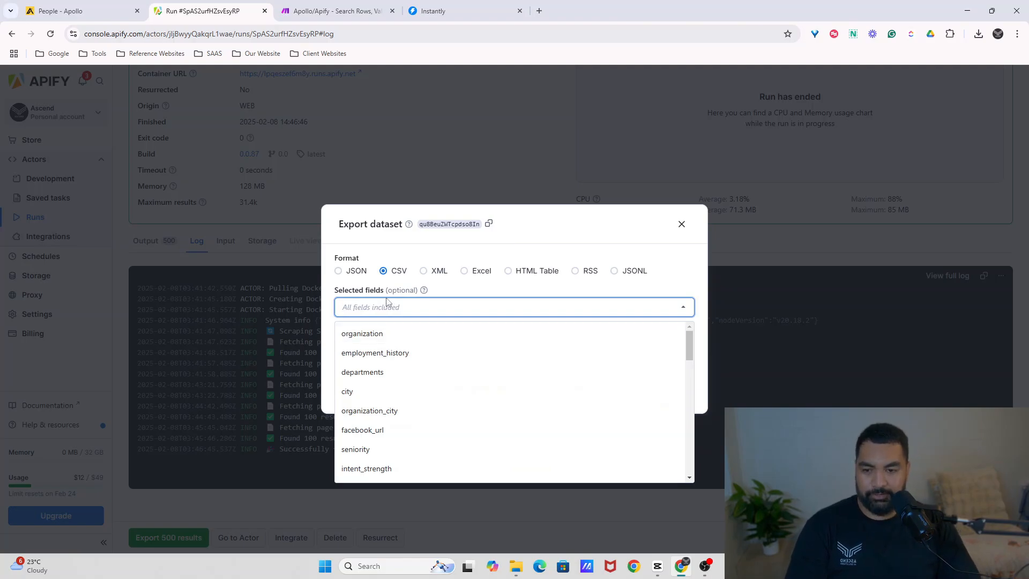
{"action": "type", "text": "first"}
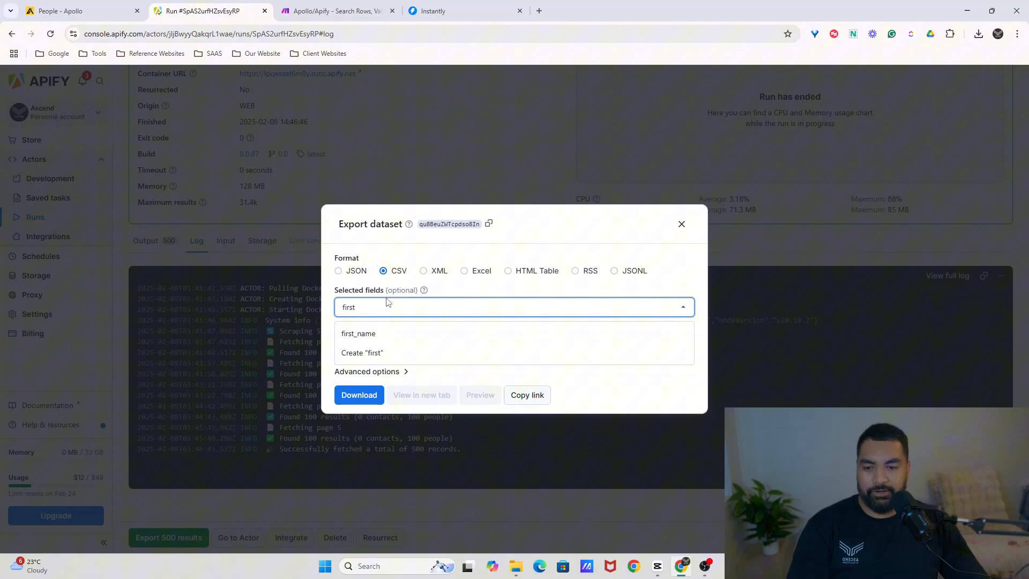
{"action": "left_click", "coordinate": [386, 334]}
{"action": "type", "text": "last"}
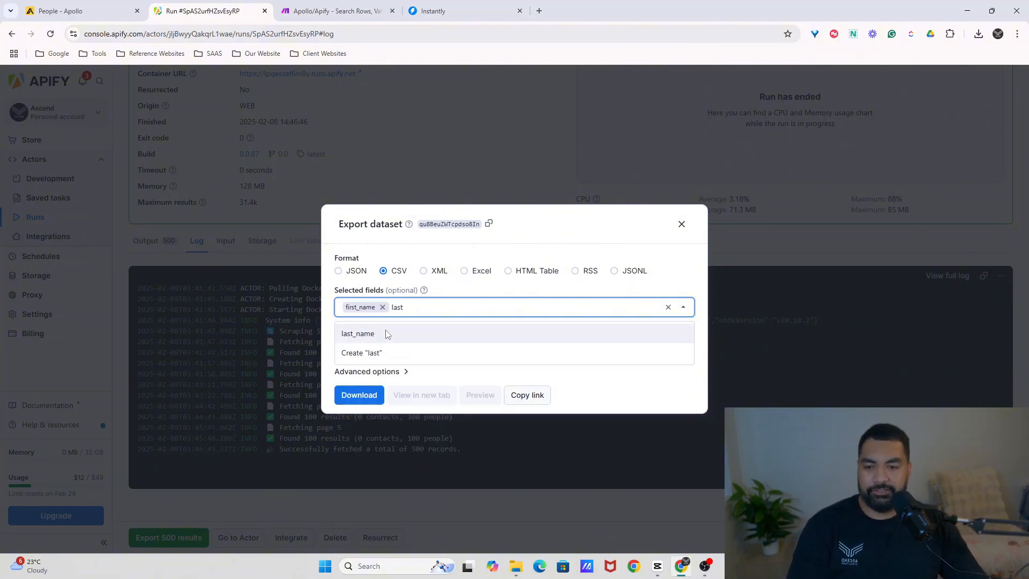
{"action": "left_click", "coordinate": [386, 334]}
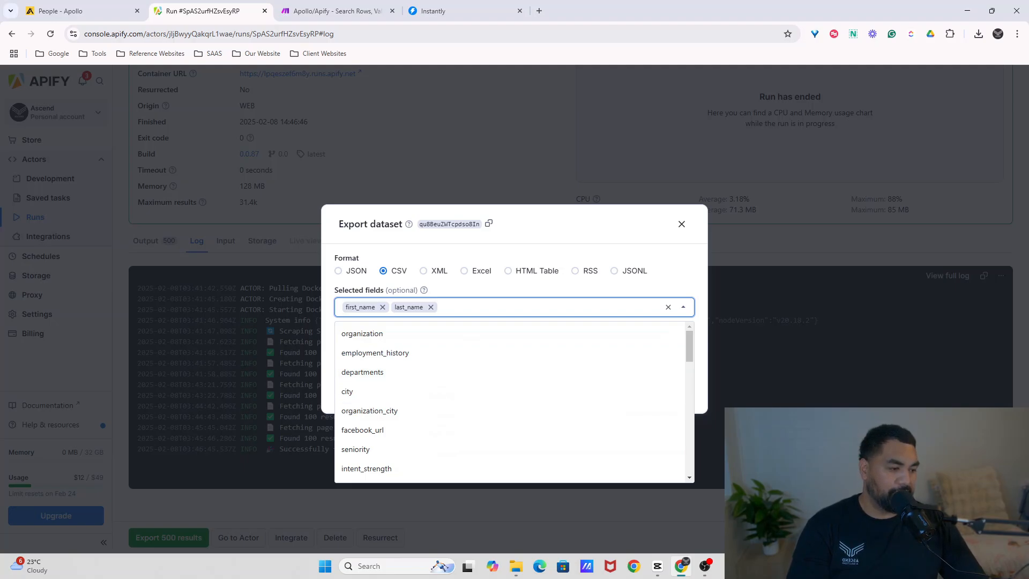
{"action": "left_click", "coordinate": [633, 566]}
{"action": "left_click_drag", "start_coordinate": [628, 70], "coordinate": [1028, 116]}
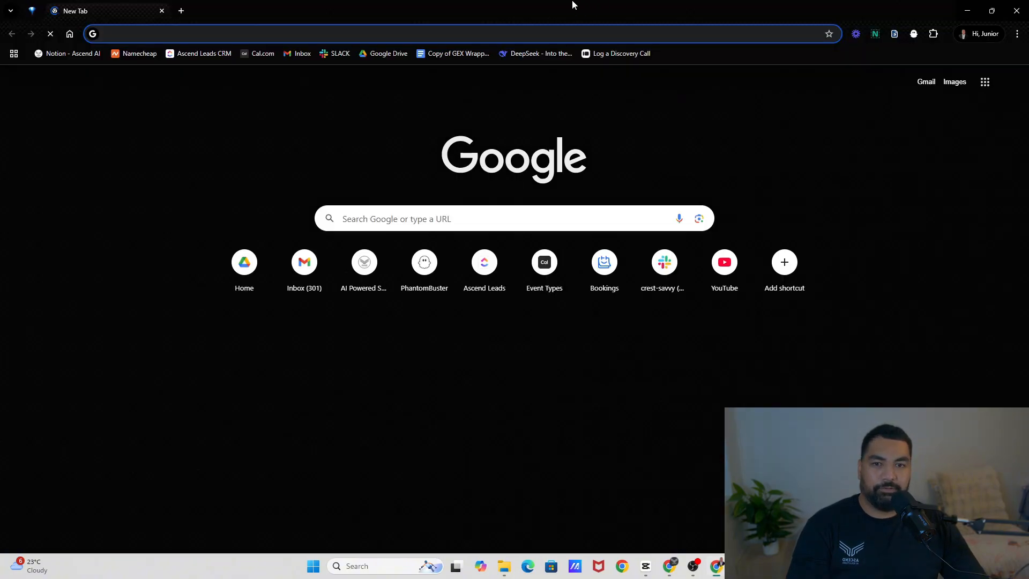
{"action": "left_click_drag", "start_coordinate": [572, 5], "coordinate": [572, 0]}
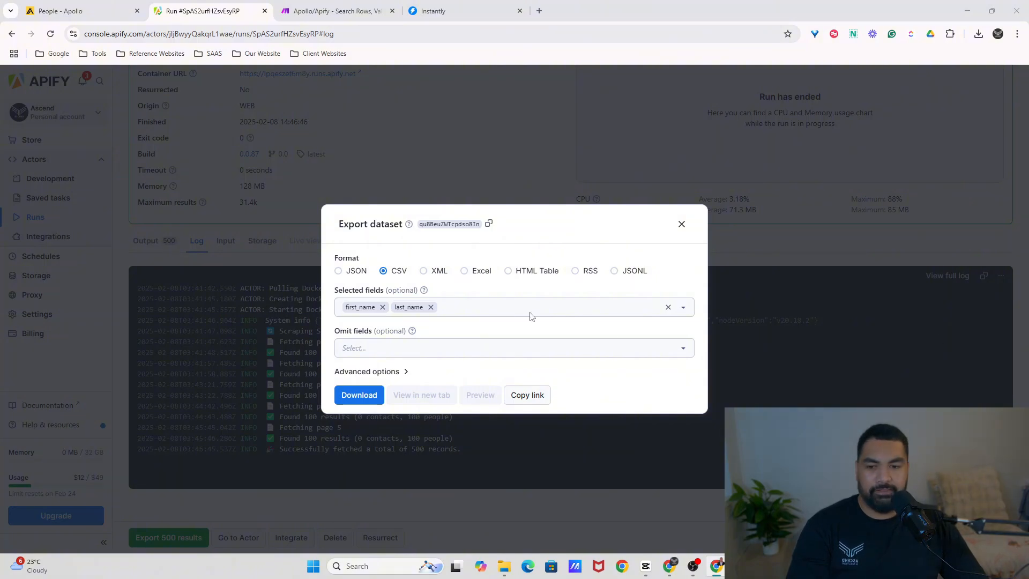
Add the email field to the selected fields of the dataset export
{"action": "left_click", "coordinate": [453, 309]}
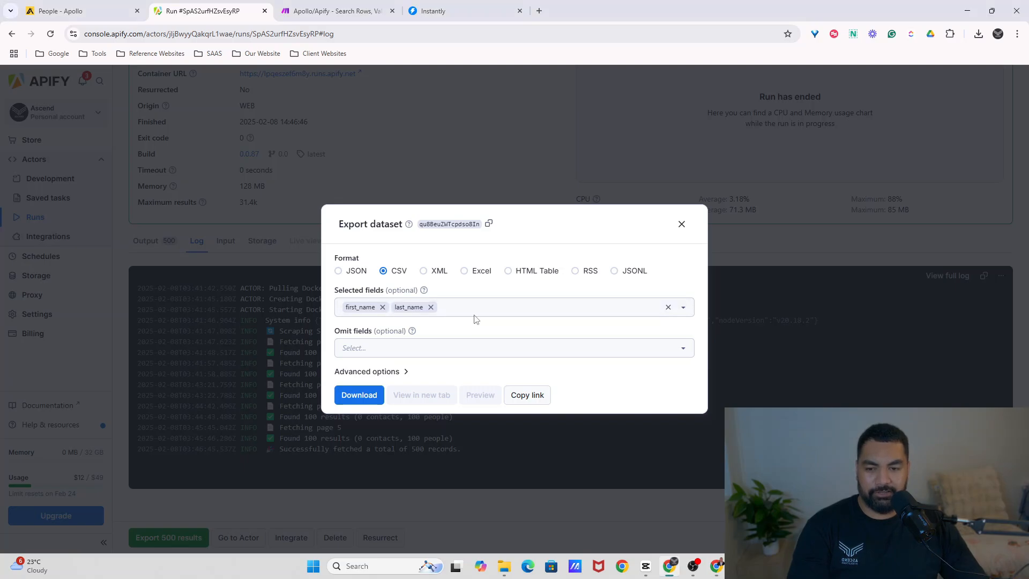
{"action": "left_click", "coordinate": [477, 309]}
{"action": "left_click", "coordinate": [445, 307]}
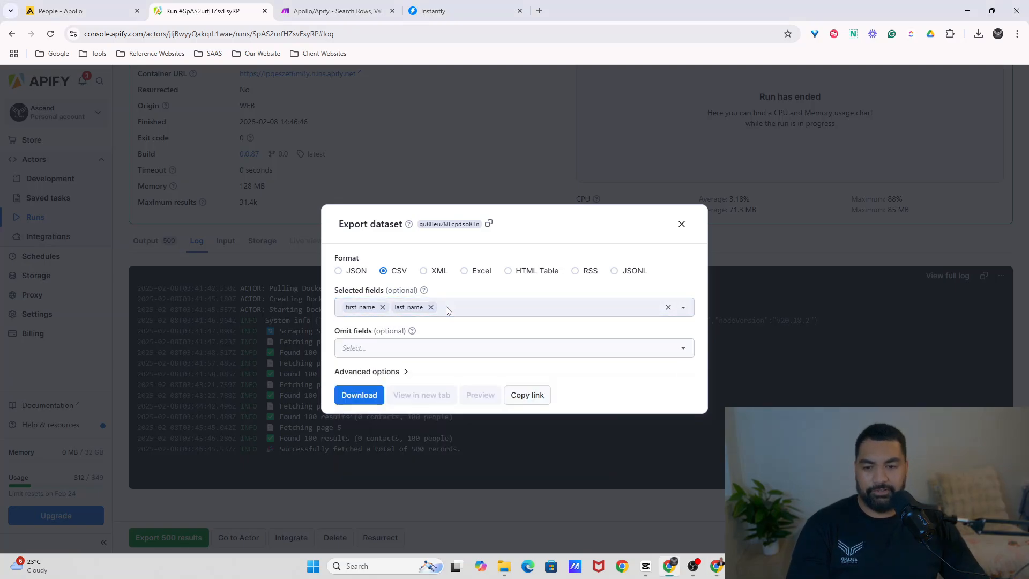
{"action": "left_click", "coordinate": [448, 309]}
{"action": "type", "text": "emai"}
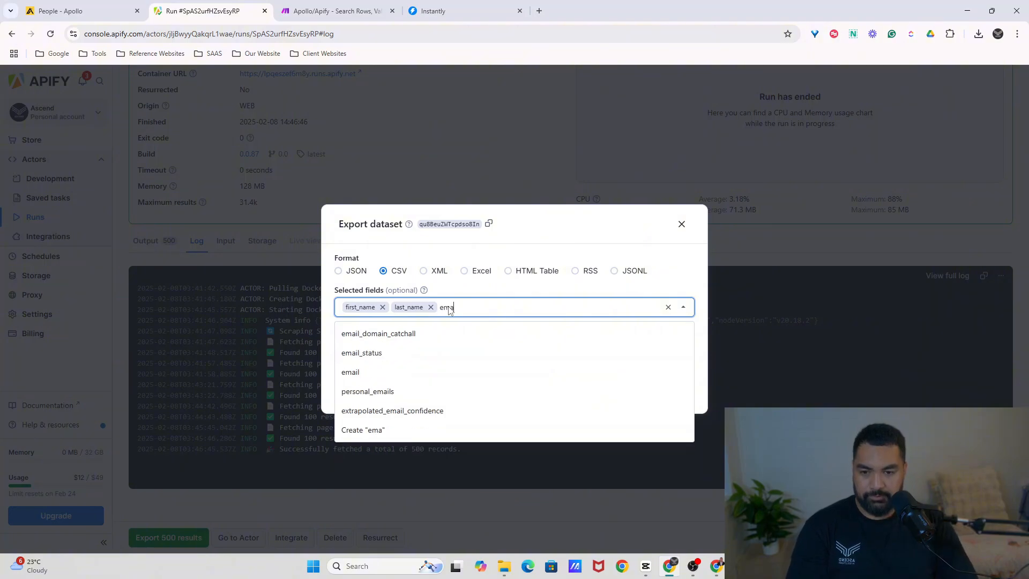
{"action": "left_click", "coordinate": [456, 374]}
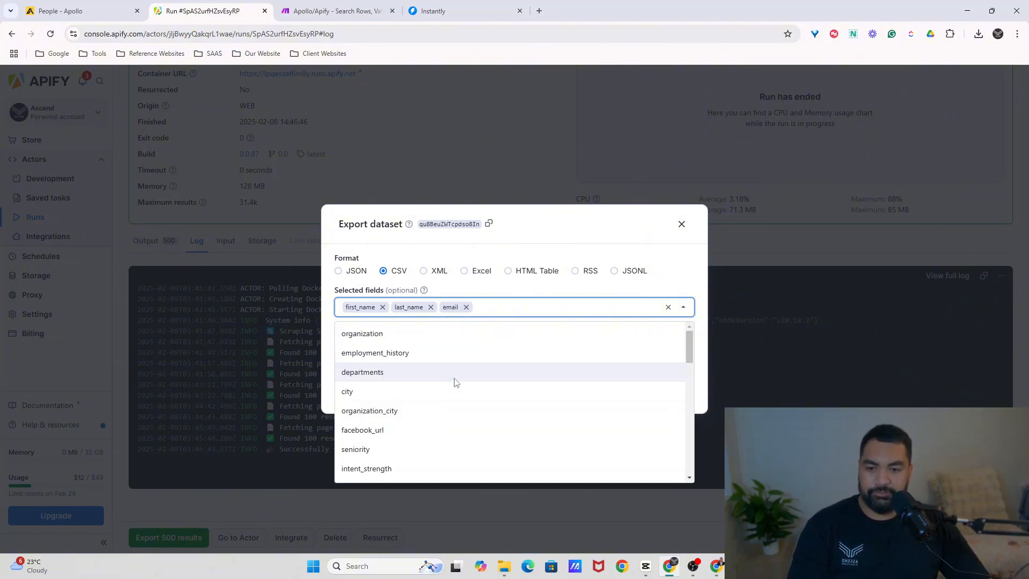
Add the organization_name, title and headline fields to the selected fields of the dataset export
{"action": "type", "text": "or"}
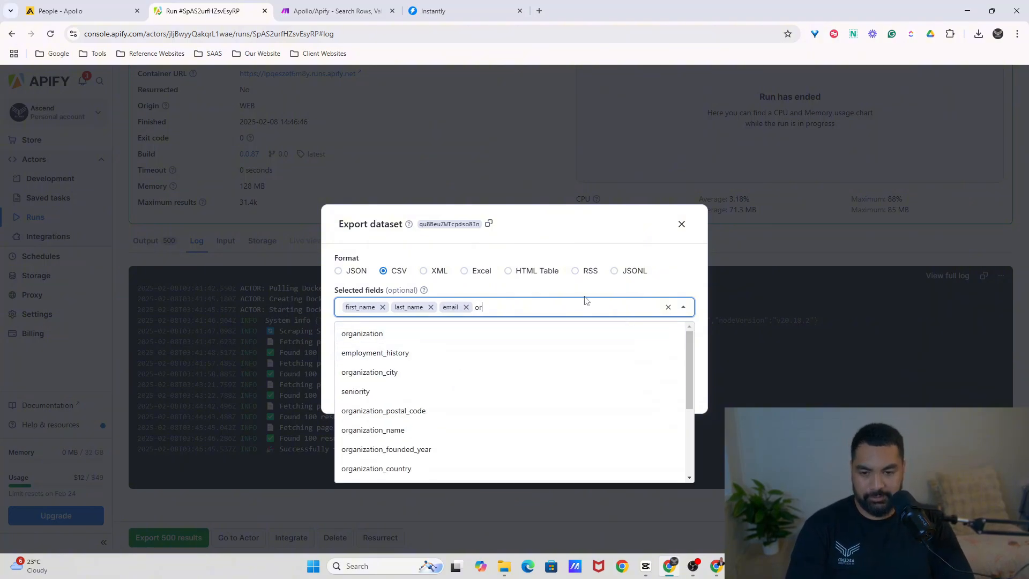
{"action": "type", "text": "ganiza"}
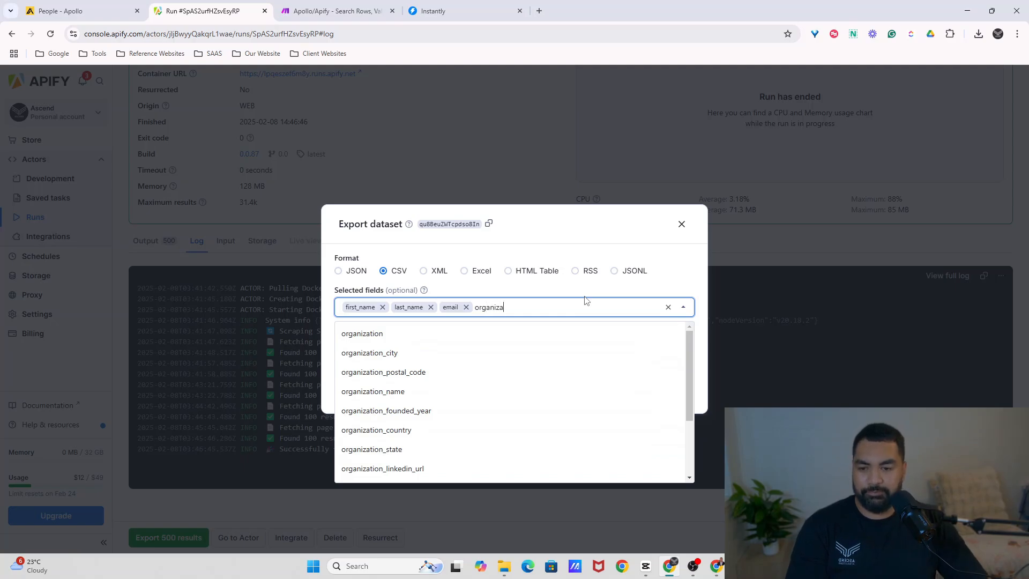
{"action": "left_click", "coordinate": [403, 391]}
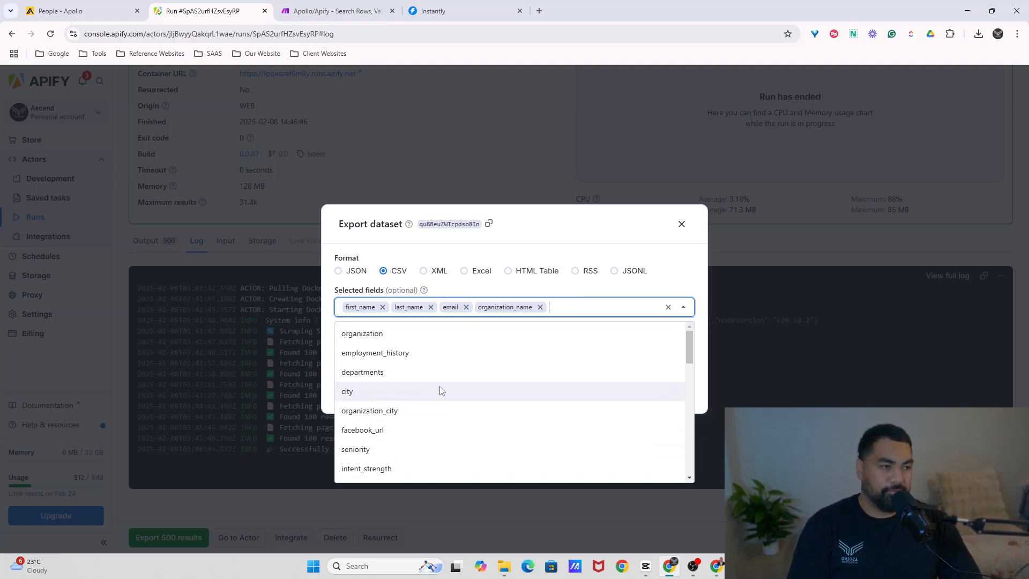
{"action": "type", "text": "title"}
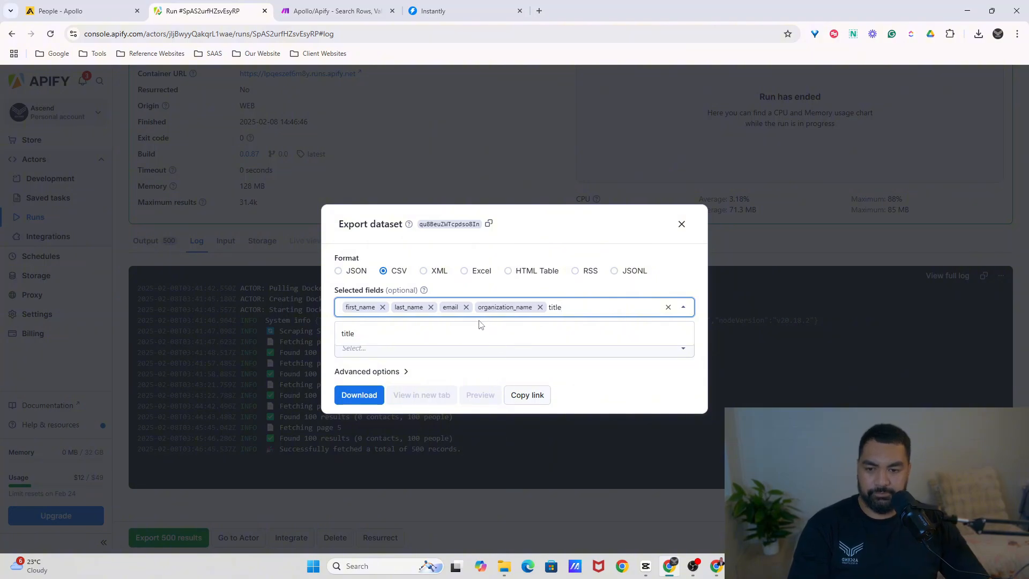
{"action": "left_click", "coordinate": [467, 337]}
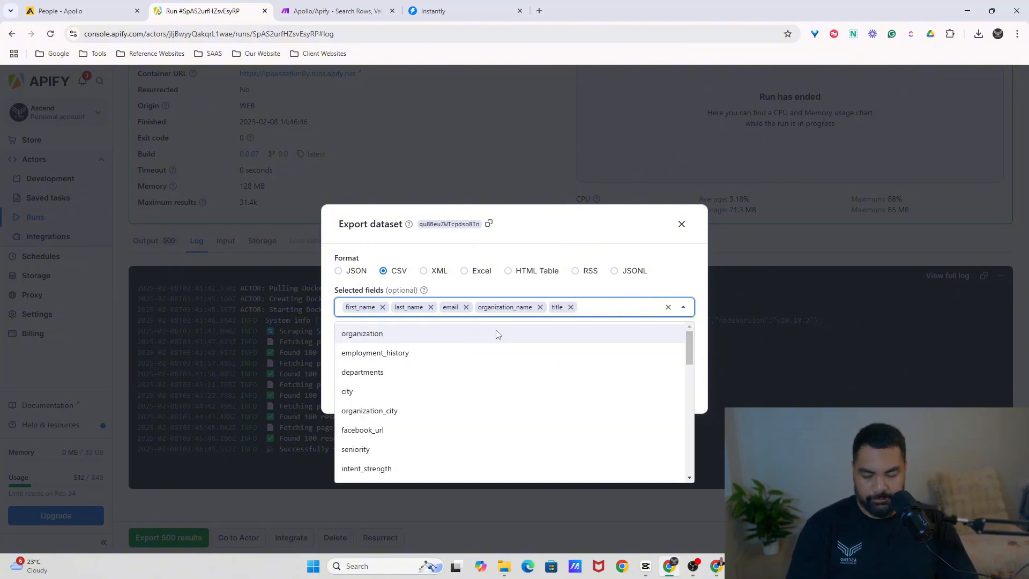
{"action": "type", "text": "headline"}
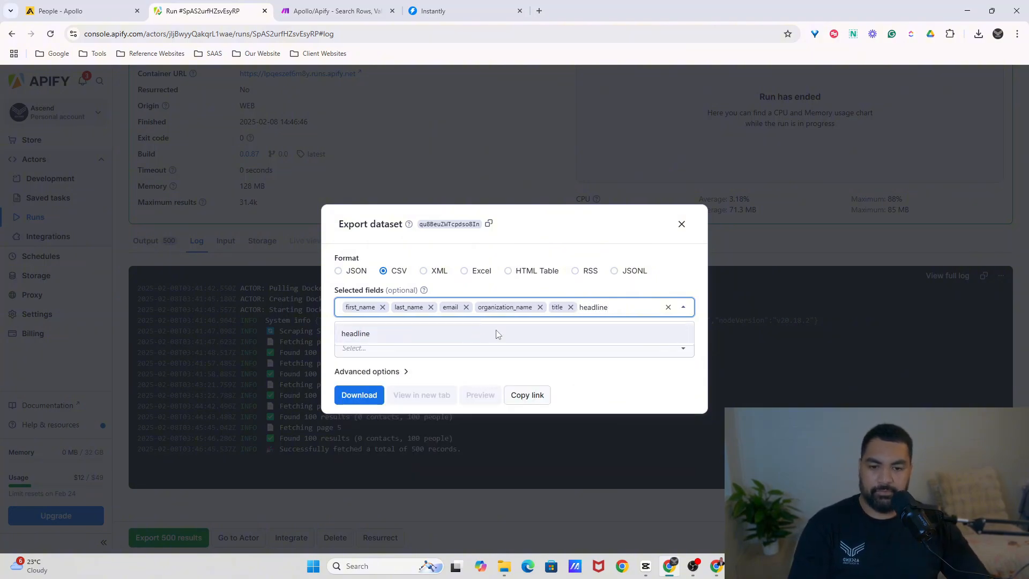
{"action": "left_click", "coordinate": [498, 333]}
Add the state, linkedin_url, city and country fields to the export's selected fields
{"action": "type", "text": "state"}
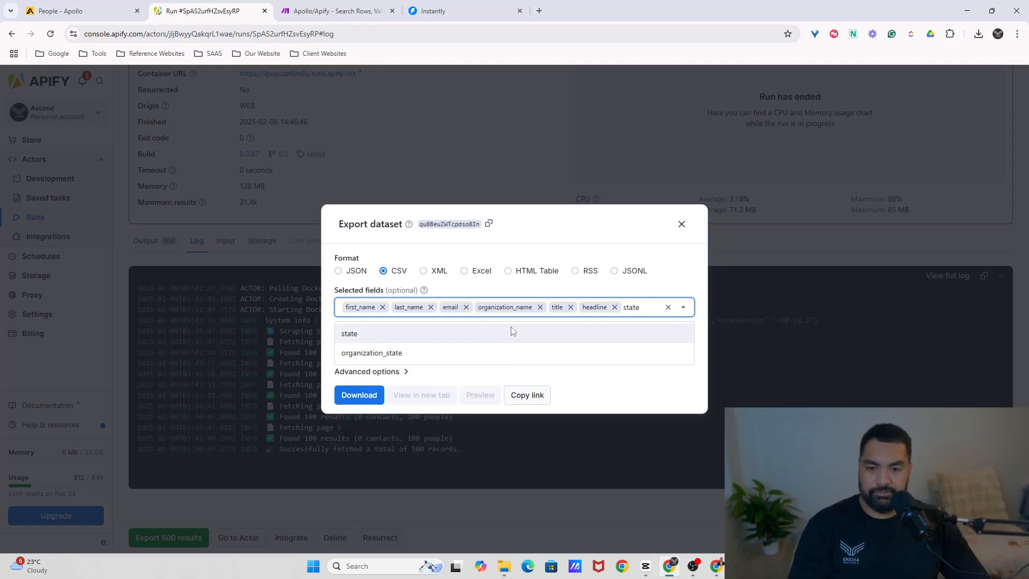
{"action": "left_click", "coordinate": [510, 332]}
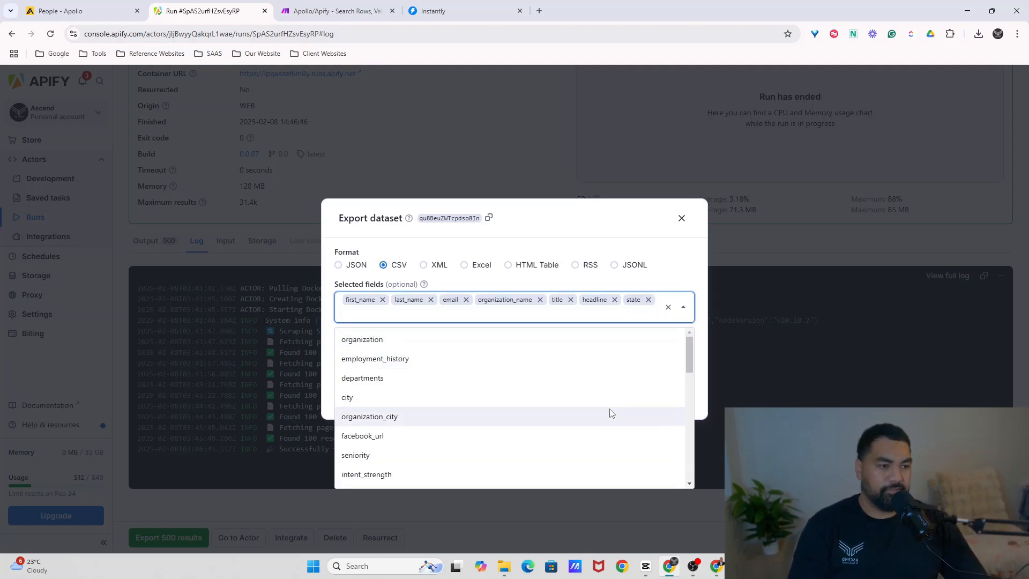
{"action": "type", "text": "linked"}
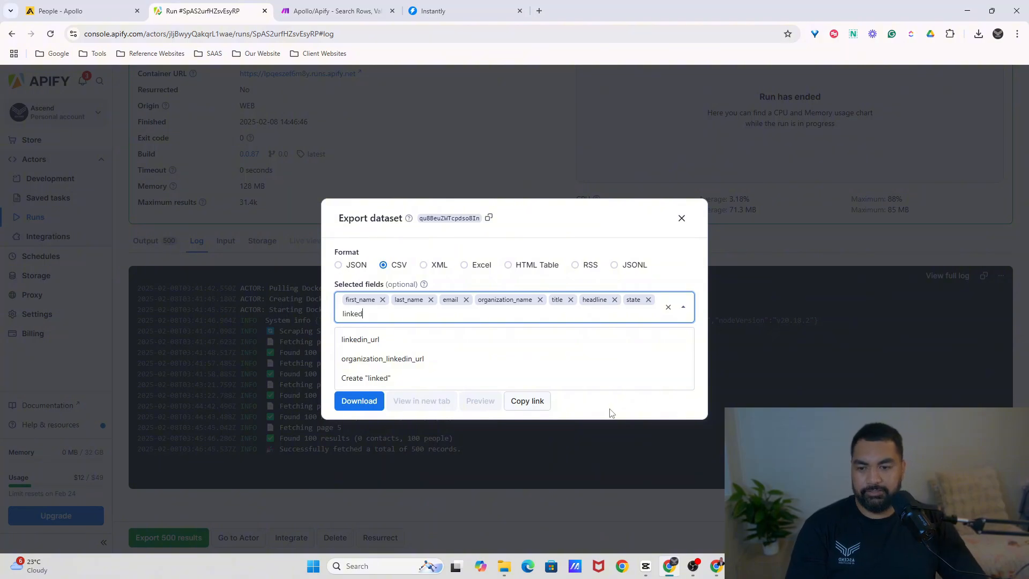
{"action": "left_click", "coordinate": [455, 339]}
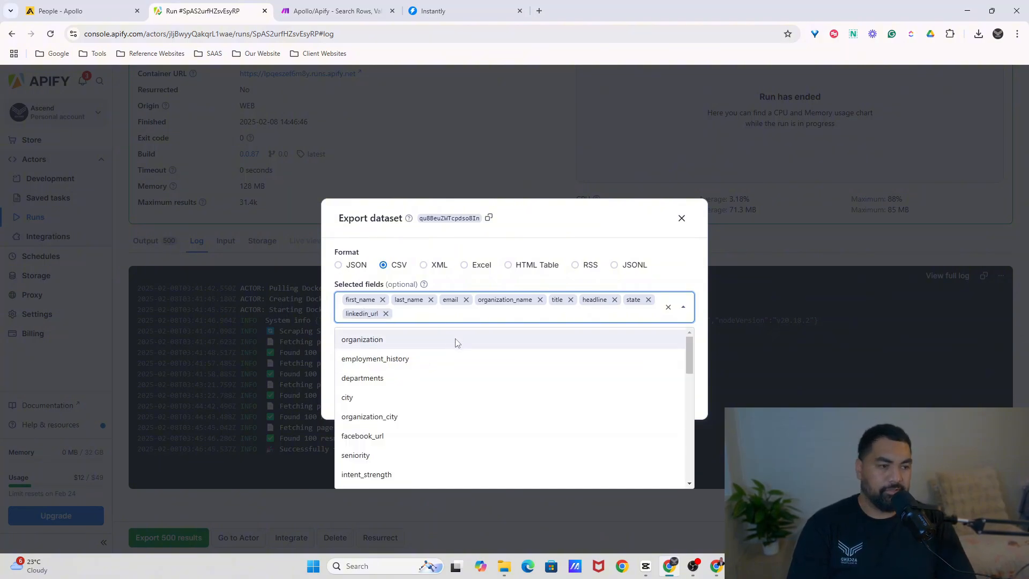
{"action": "type", "text": "city"}
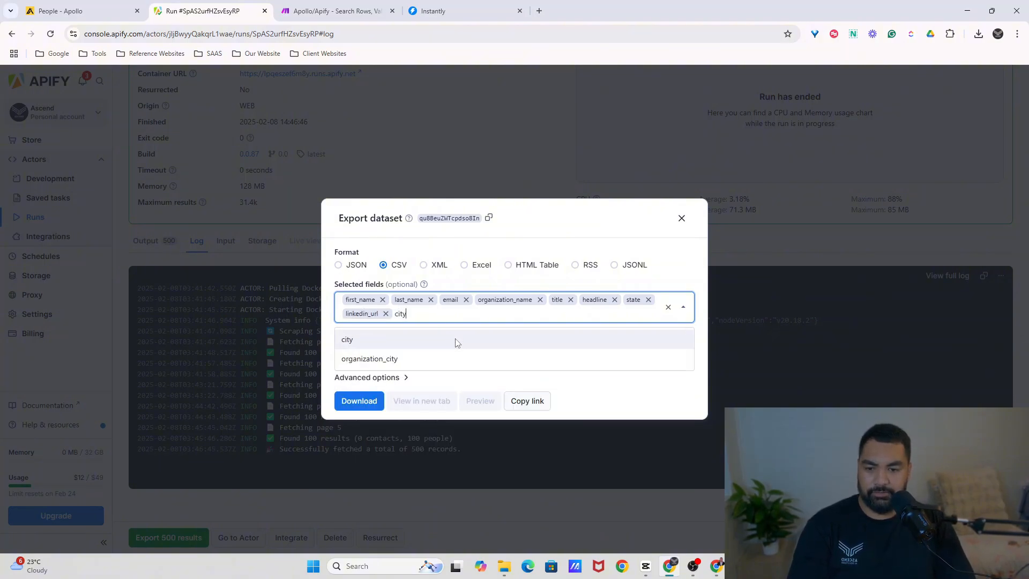
{"action": "left_click", "coordinate": [456, 340]}
{"action": "type", "text": "c"}
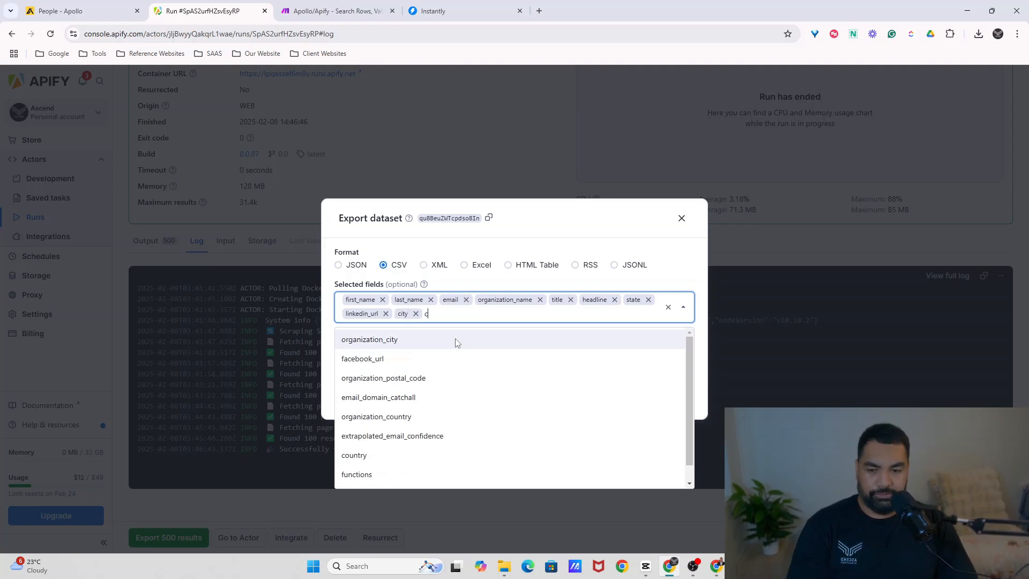
{"action": "type", "text": "ountry"}
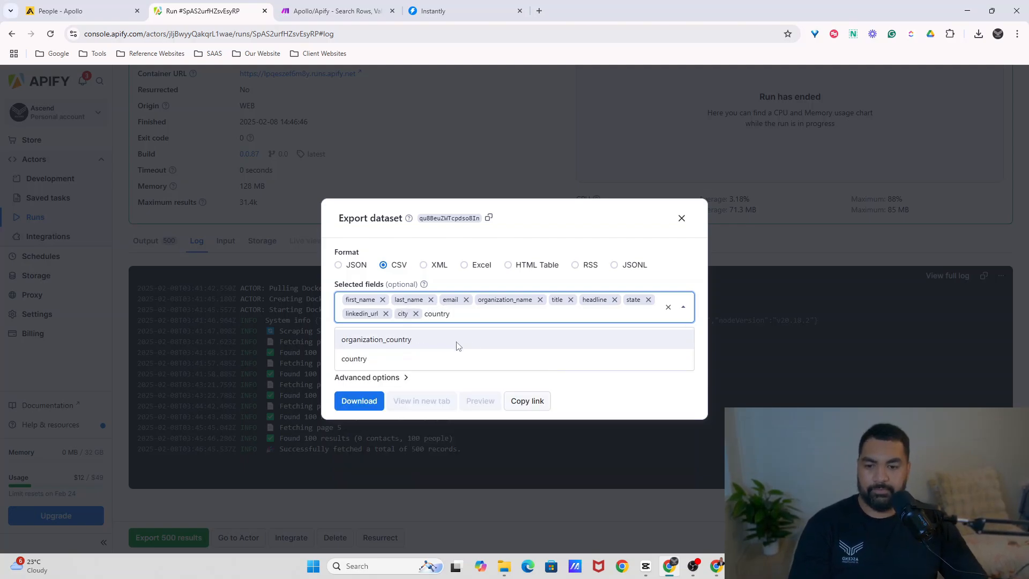
{"action": "left_click", "coordinate": [395, 359]}
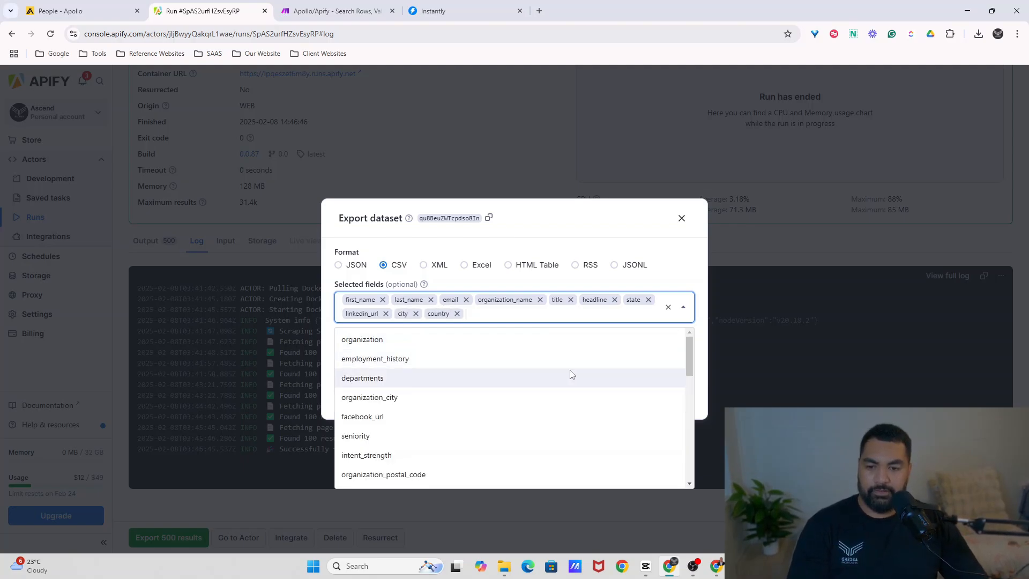
{"action": "left_click", "coordinate": [688, 274]}
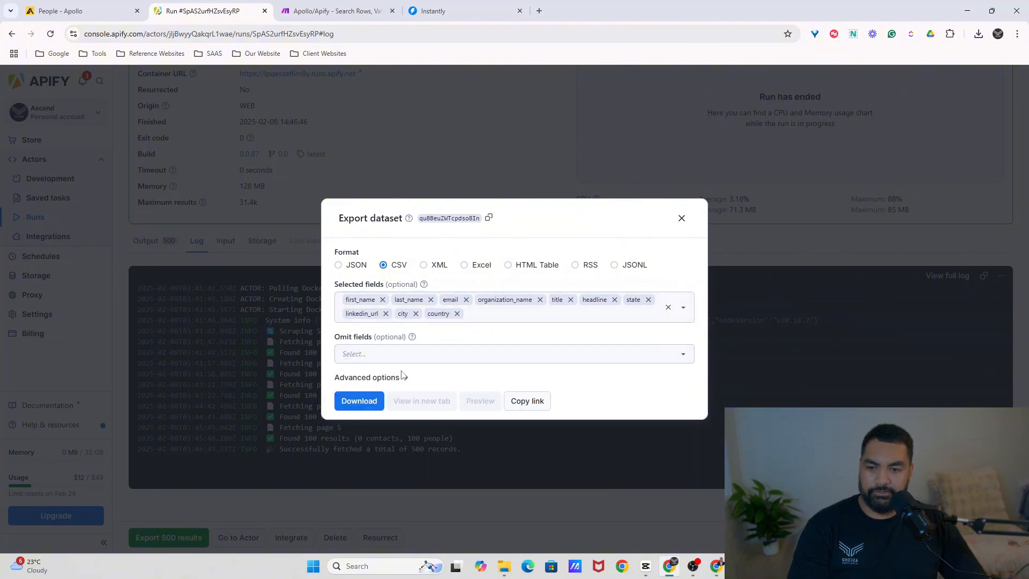
Download the dataset as a CSV file into the Downloads folder and close the export dialog
{"action": "left_click", "coordinate": [367, 402]}
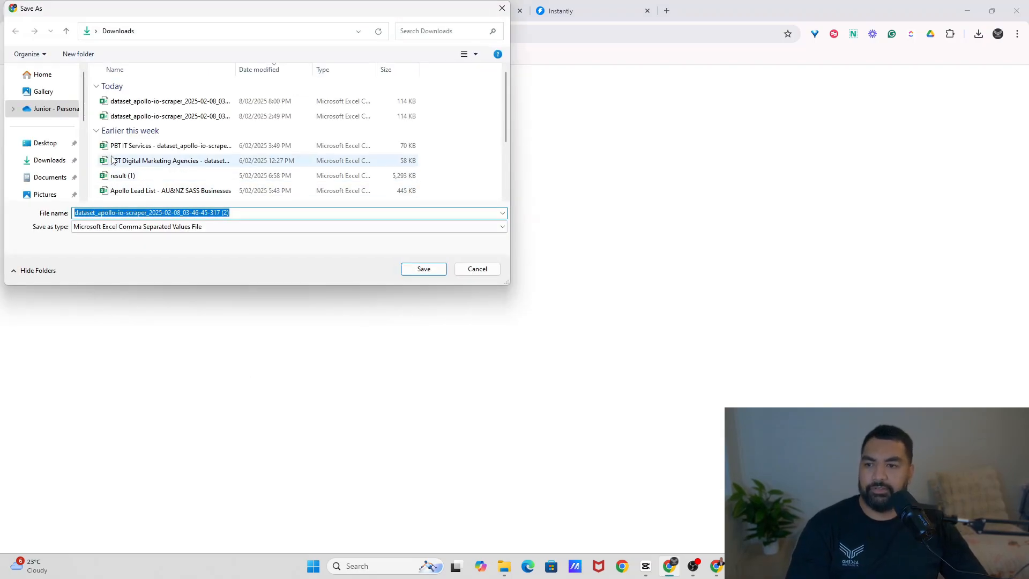
{"action": "left_click", "coordinate": [49, 160]}
{"action": "left_click", "coordinate": [431, 269]}
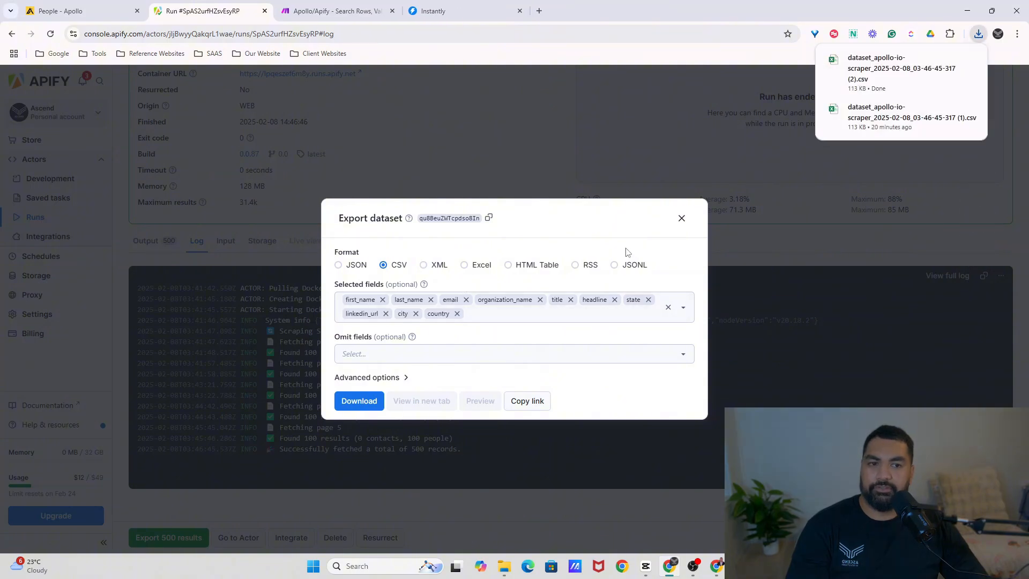
{"action": "left_click", "coordinate": [792, 168]}
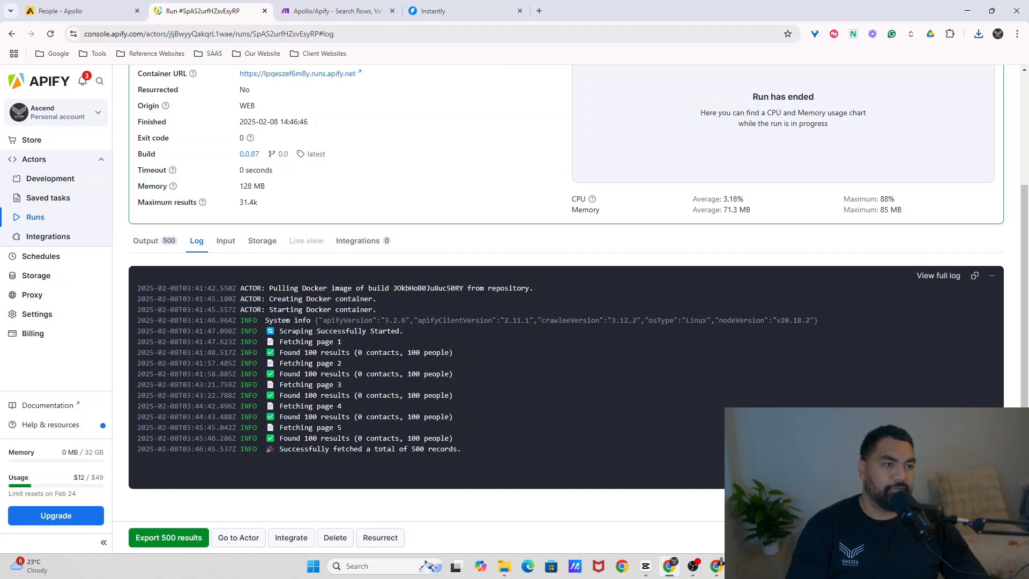
Switch to the other Chrome window and create a blank Google Sheets spreadsheet through sheets.new
{"action": "key", "text": "alt+Tab"}
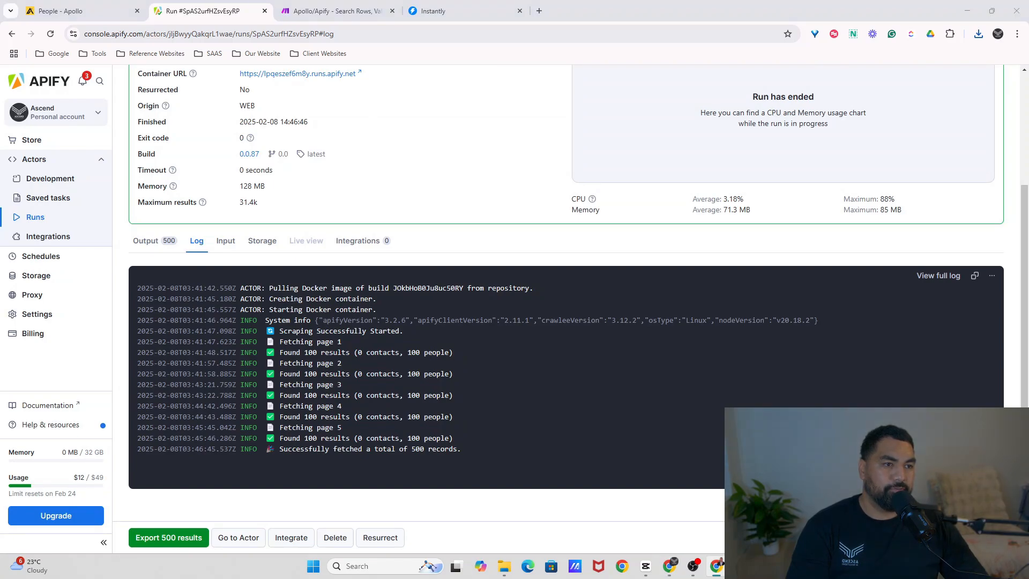
{"action": "left_click_drag", "start_coordinate": [1028, 16], "coordinate": [507, 20]}
{"action": "left_click", "coordinate": [880, 11]}
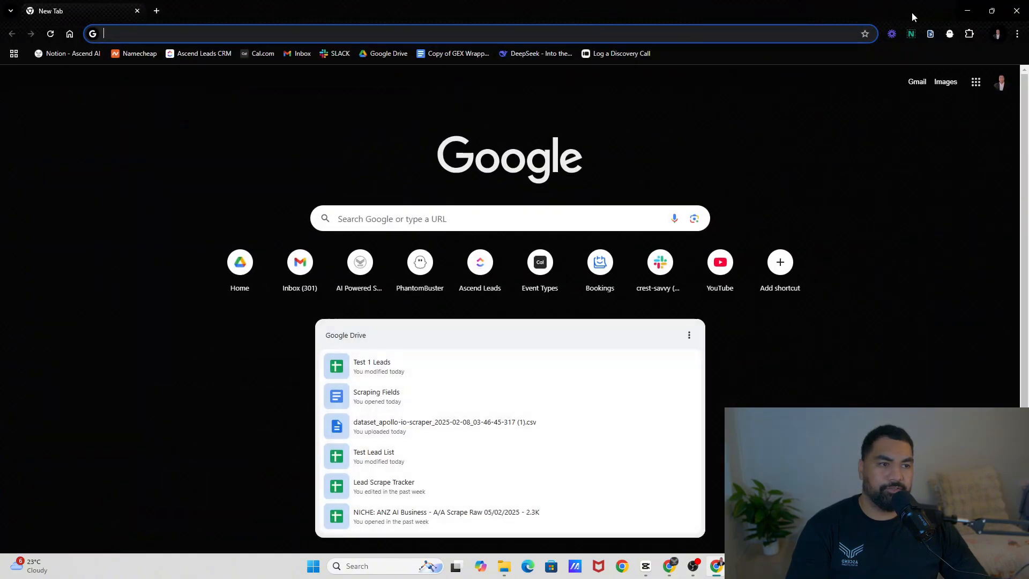
{"action": "key", "text": "alt+Tab"}
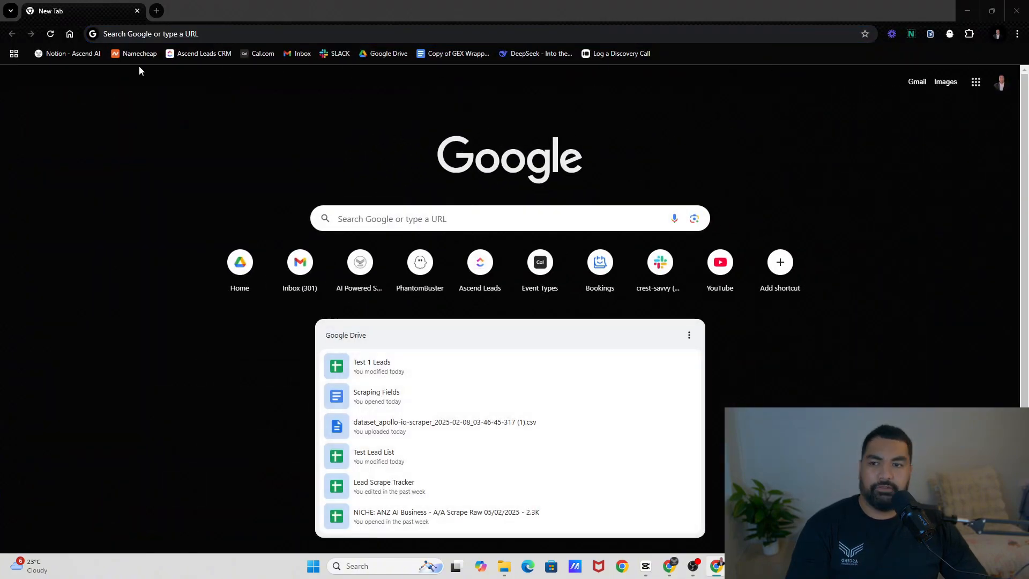
{"action": "left_click", "coordinate": [240, 34]}
{"action": "type", "text": "shee"}
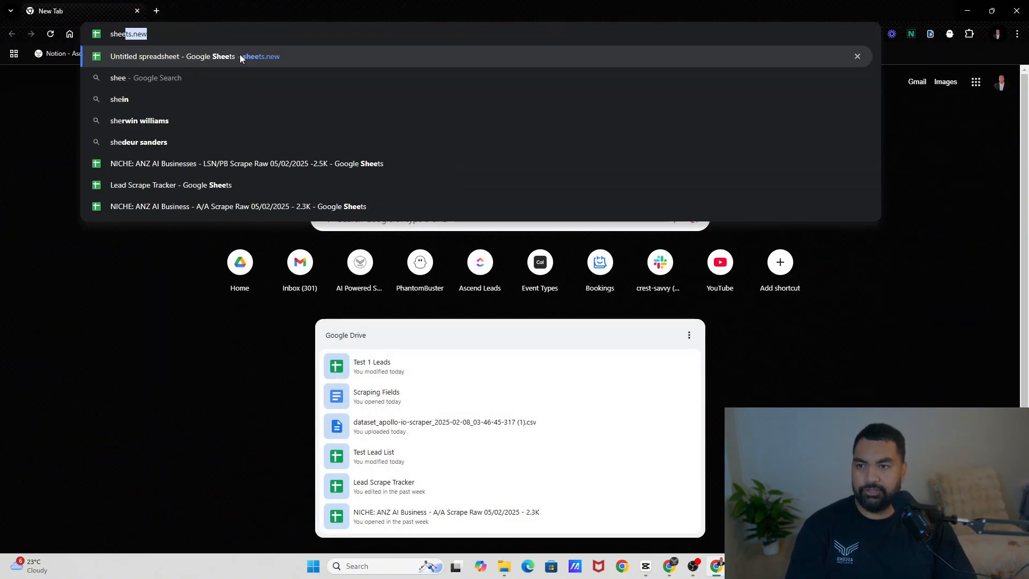
{"action": "left_click", "coordinate": [239, 57]}
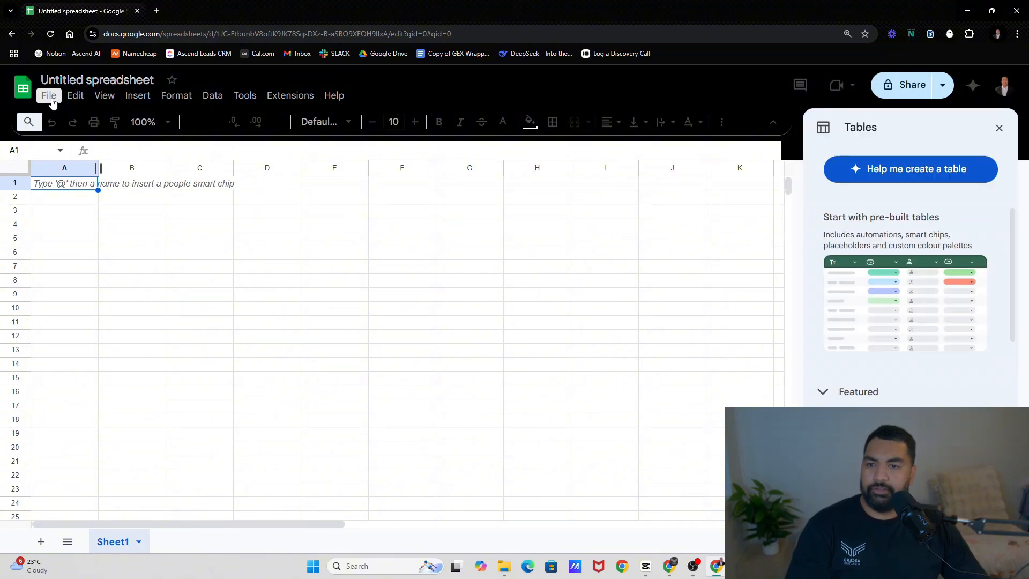
{"action": "left_click", "coordinate": [49, 98]}
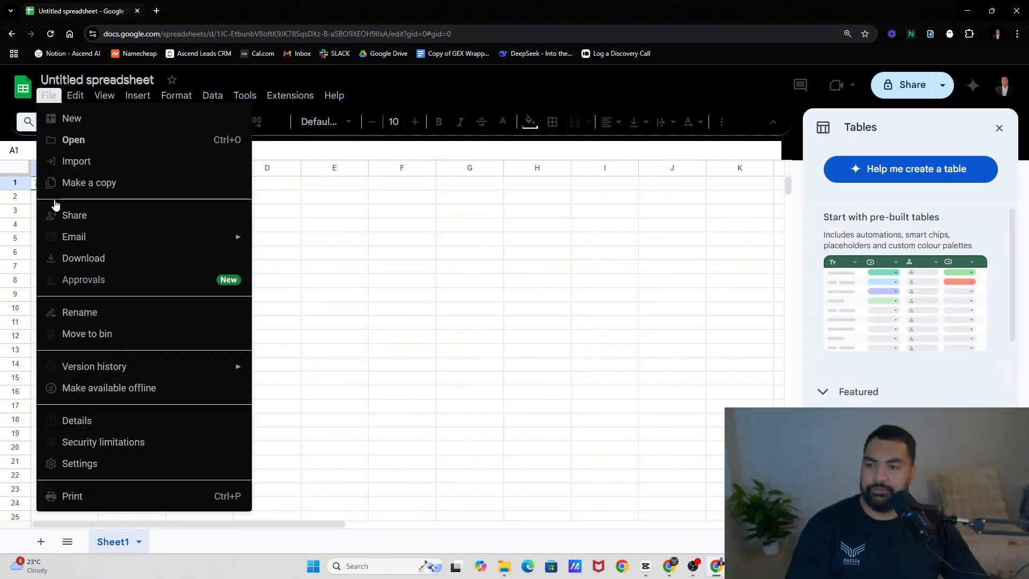
{"action": "left_click", "coordinate": [95, 161]}
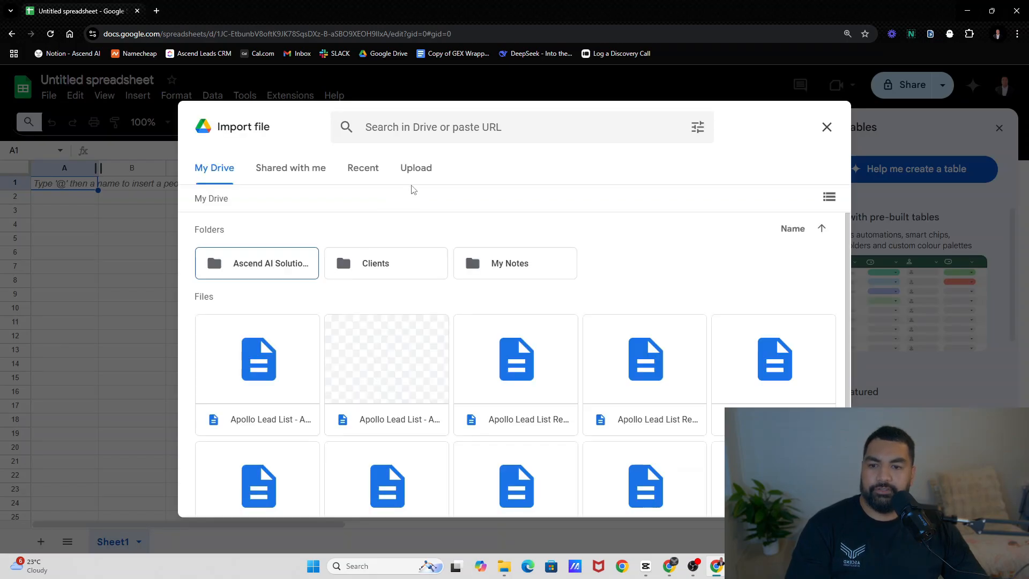
{"action": "left_click", "coordinate": [423, 172]}
{"action": "left_click", "coordinate": [527, 390]}
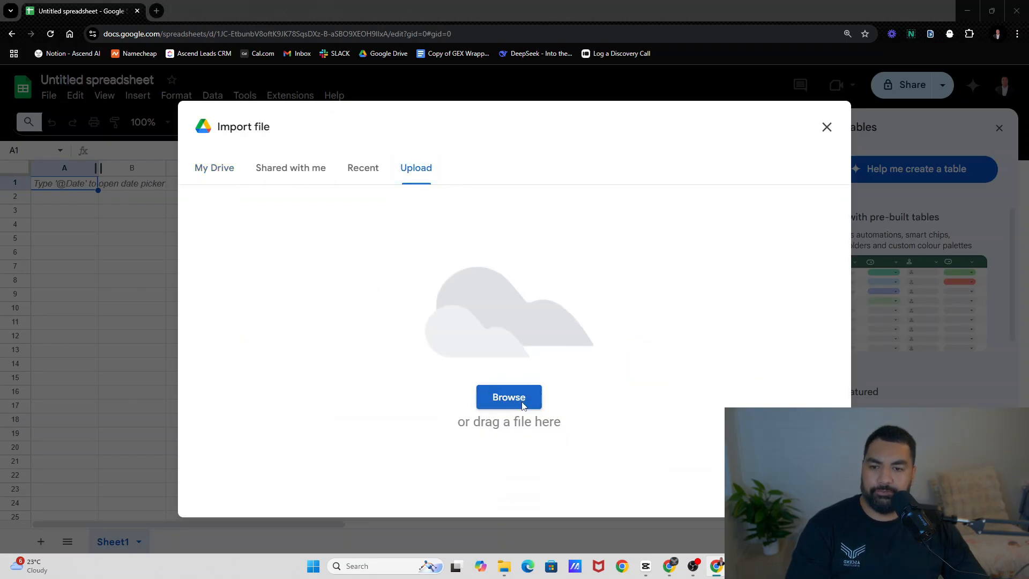
{"action": "double_click", "coordinate": [182, 102]}
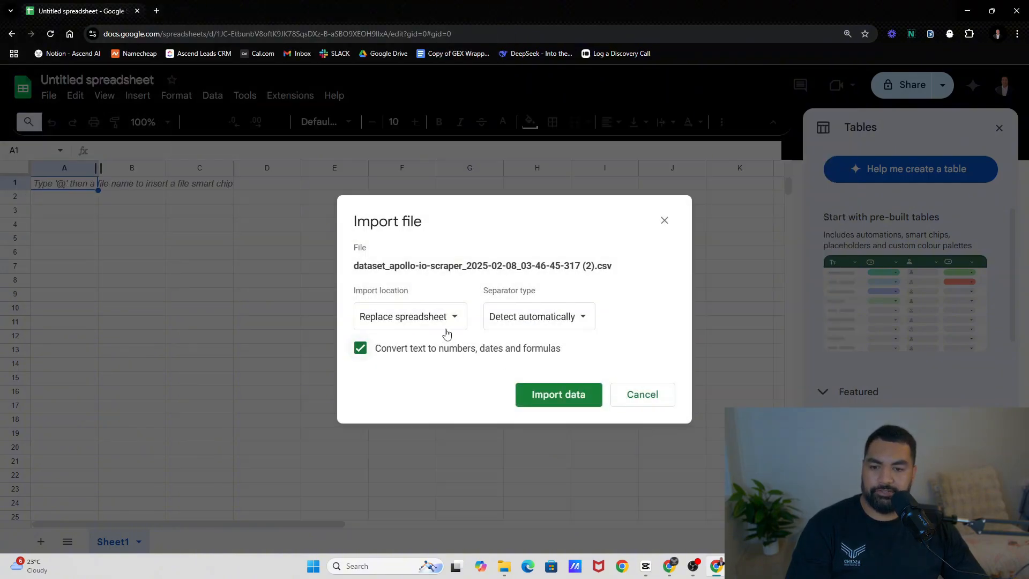
Set the import location to Append to current sheet and import the CSV data
{"action": "left_click", "coordinate": [446, 332]}
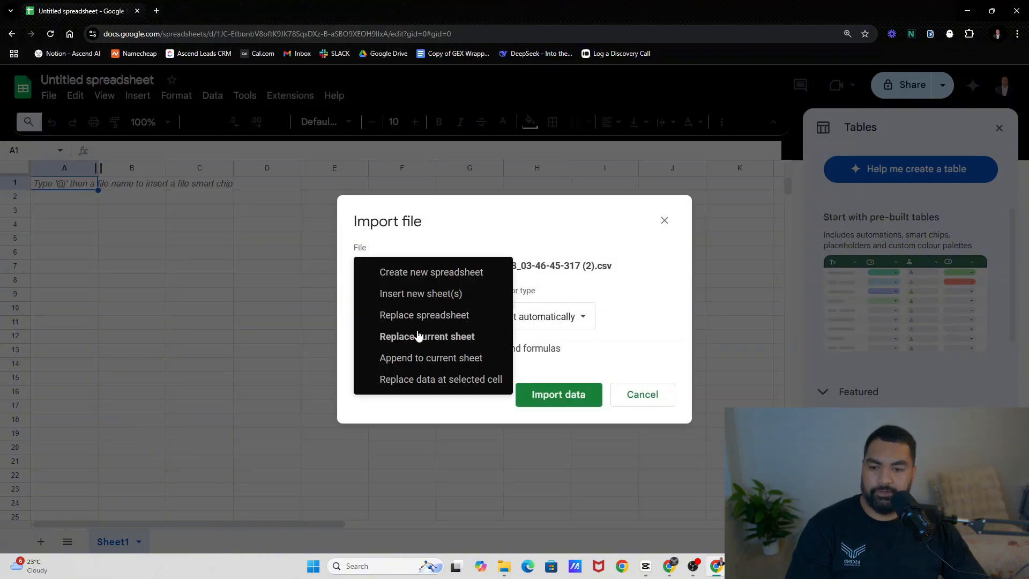
{"action": "left_click", "coordinate": [404, 361]}
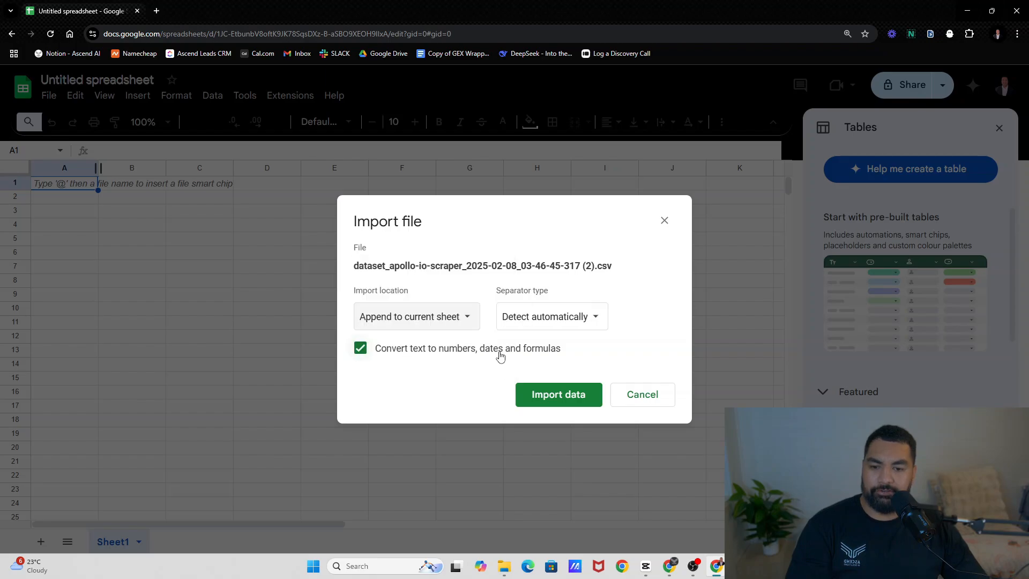
{"action": "left_click", "coordinate": [541, 399]}
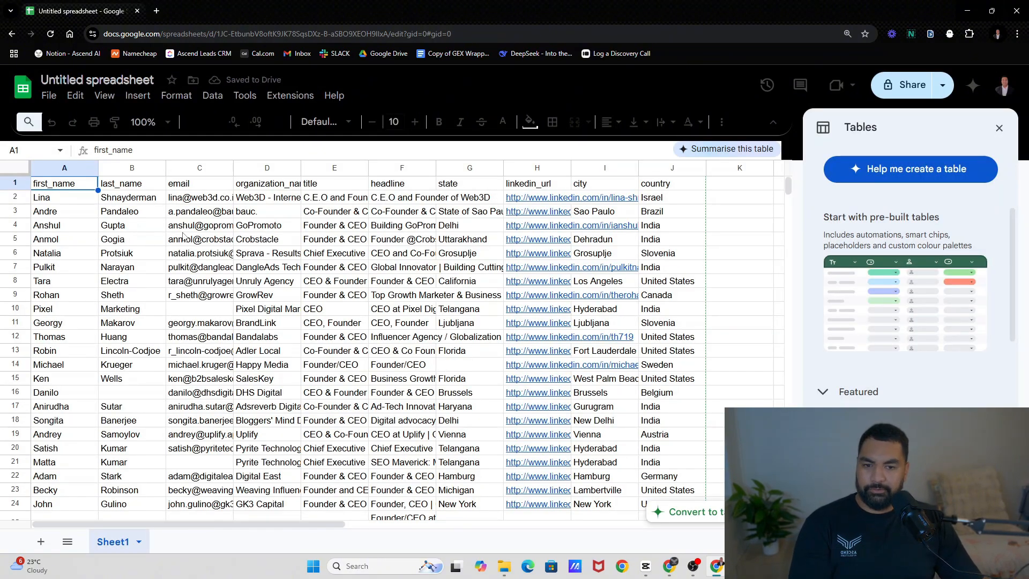
Fit the linkedin_url and email columns to their contents and look through the imported lead rows
{"action": "double_click", "coordinate": [571, 169]}
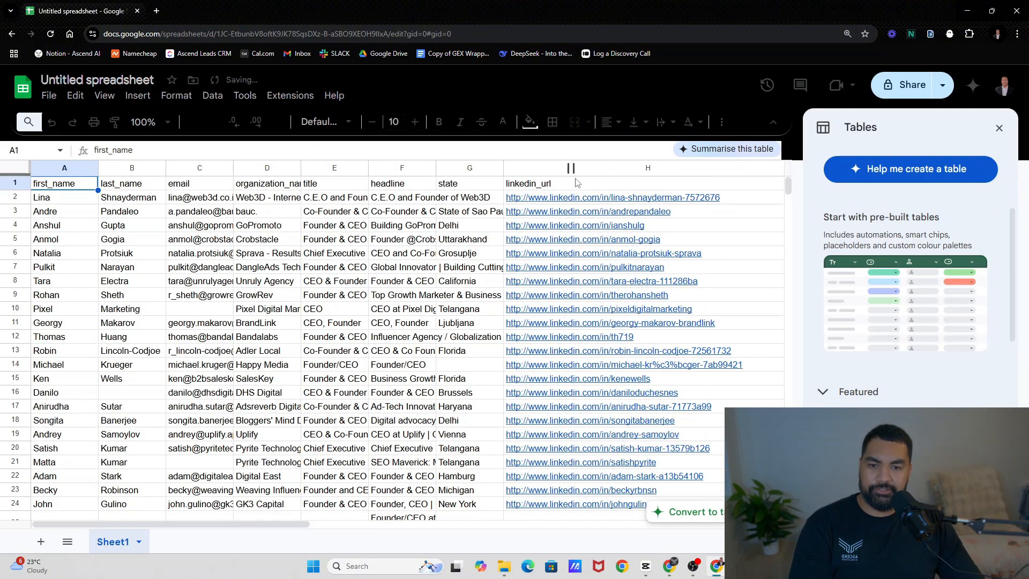
{"action": "double_click", "coordinate": [232, 168]}
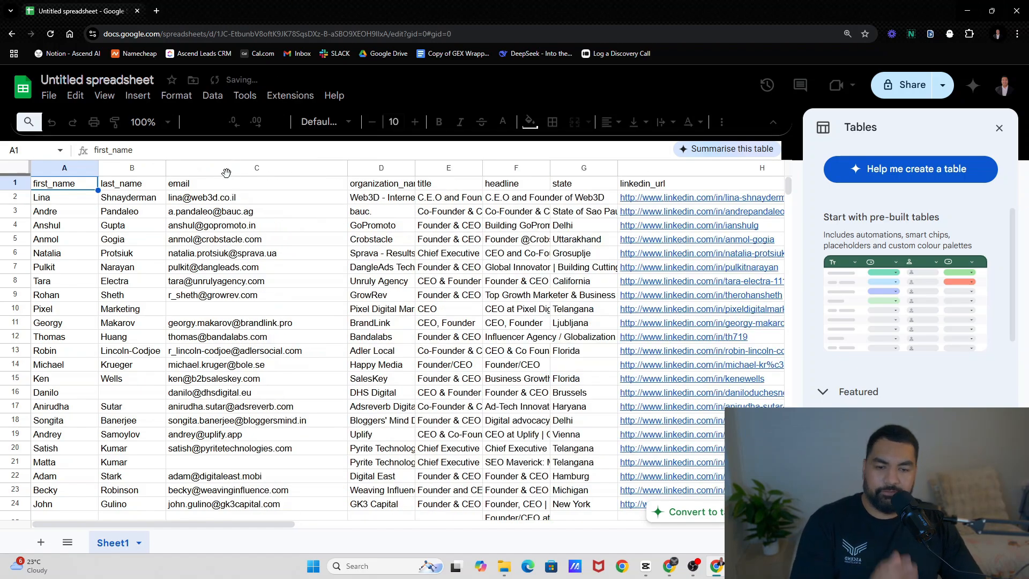
{"action": "scroll", "coordinate": [331, 272], "scroll_direction": "down", "scroll_amount": 4}
{"action": "scroll", "coordinate": [330, 272], "scroll_direction": "down", "scroll_amount": 3}
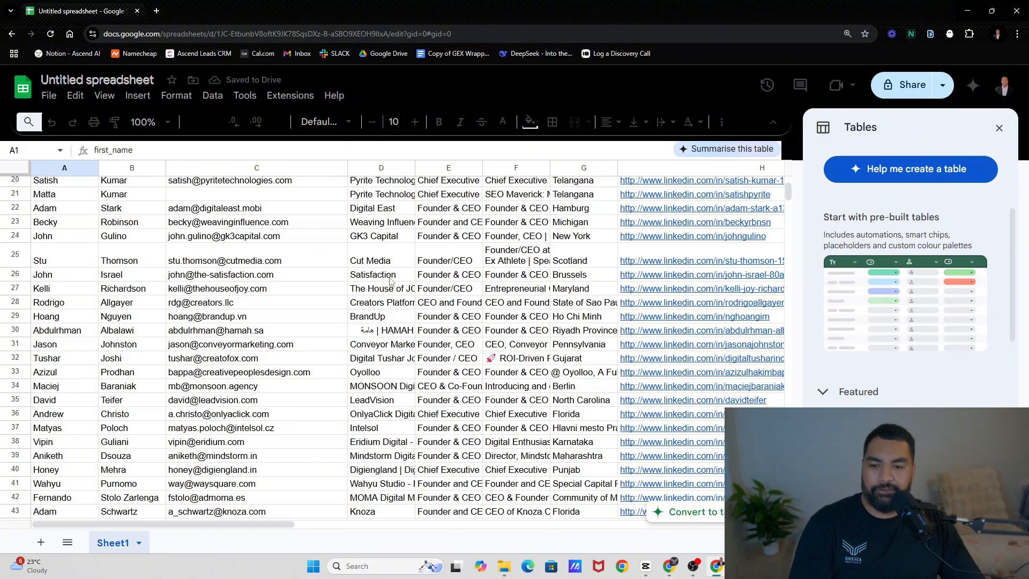
{"action": "scroll", "coordinate": [447, 306], "scroll_direction": "down", "scroll_amount": 5}
{"action": "scroll", "coordinate": [447, 306], "scroll_direction": "up", "scroll_amount": 11}
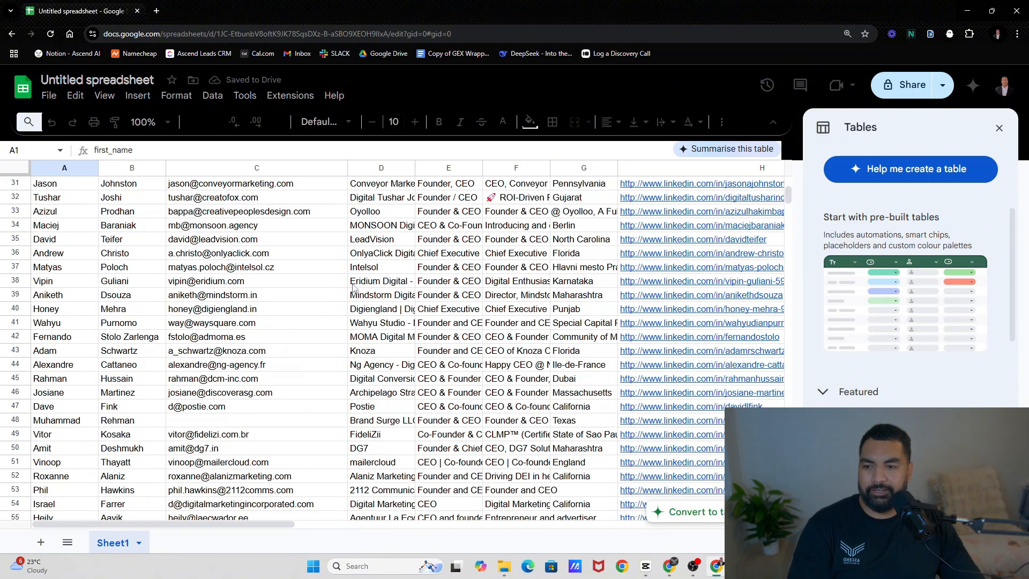
Select columns A to J and check how far down the sheet the imported lead rows extend
{"action": "left_click", "coordinate": [57, 169]}
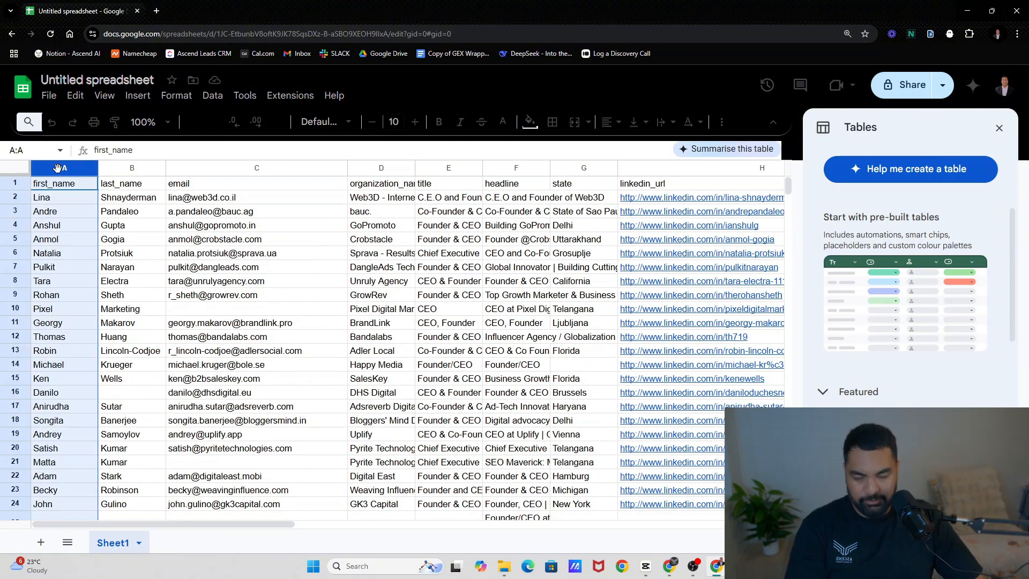
{"action": "key", "text": "ctrl+shift+Right"}
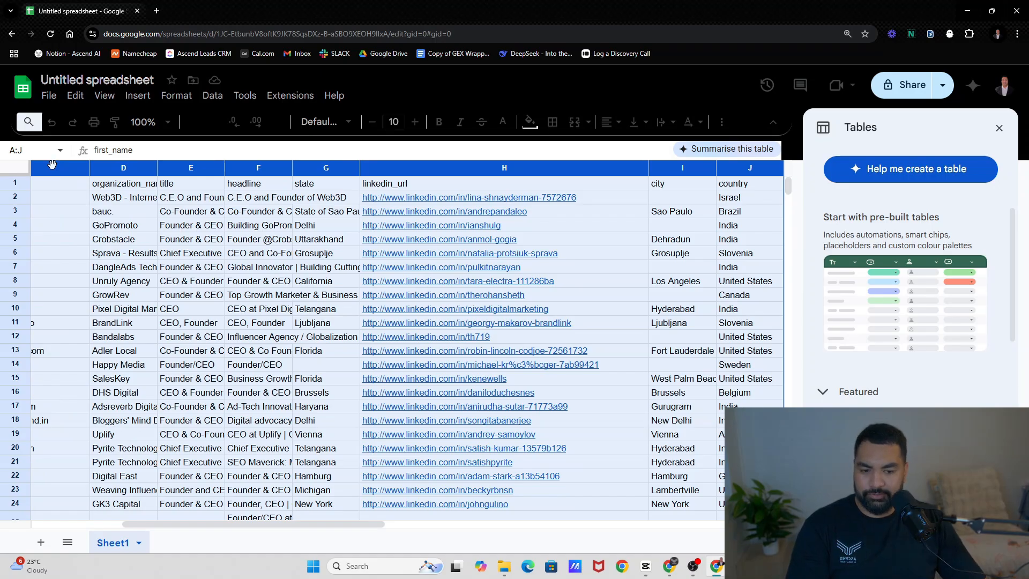
{"action": "scroll", "coordinate": [133, 359], "scroll_direction": "down", "scroll_amount": 20}
{"action": "scroll", "coordinate": [133, 359], "scroll_direction": "down", "scroll_amount": 4}
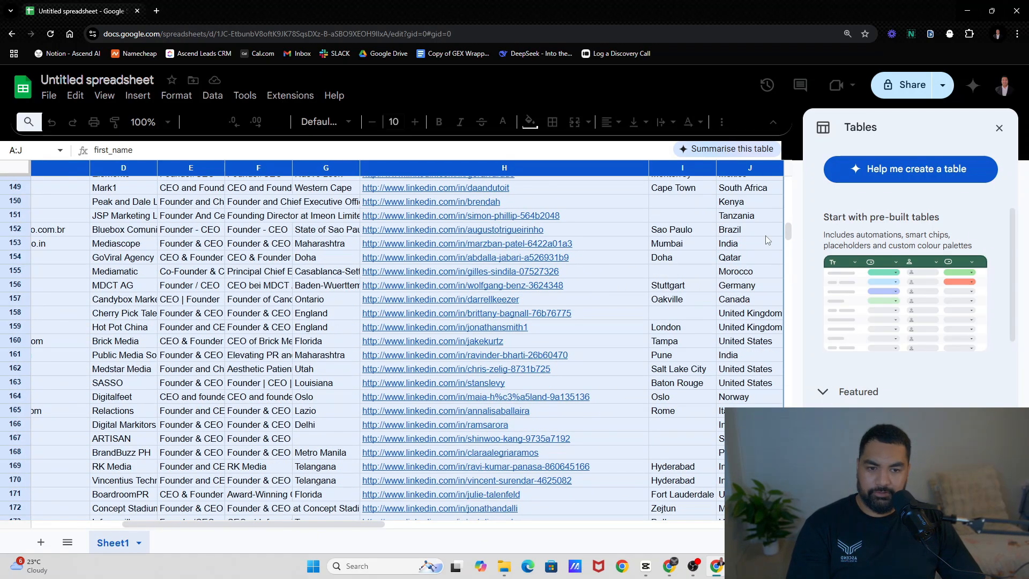
{"action": "left_click_drag", "start_coordinate": [791, 232], "coordinate": [718, 571]}
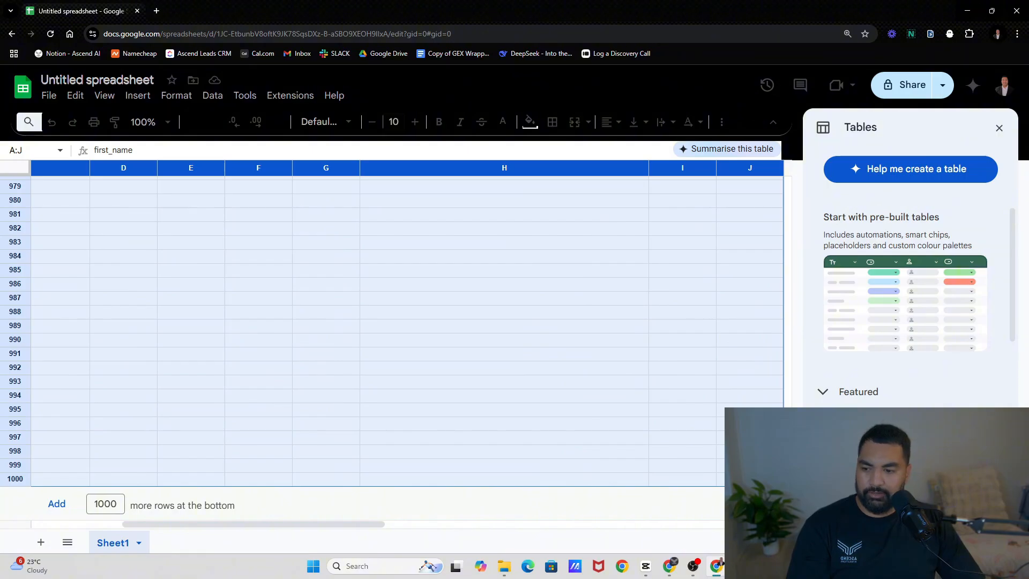
{"action": "left_click_drag", "start_coordinate": [787, 498], "coordinate": [780, 346]}
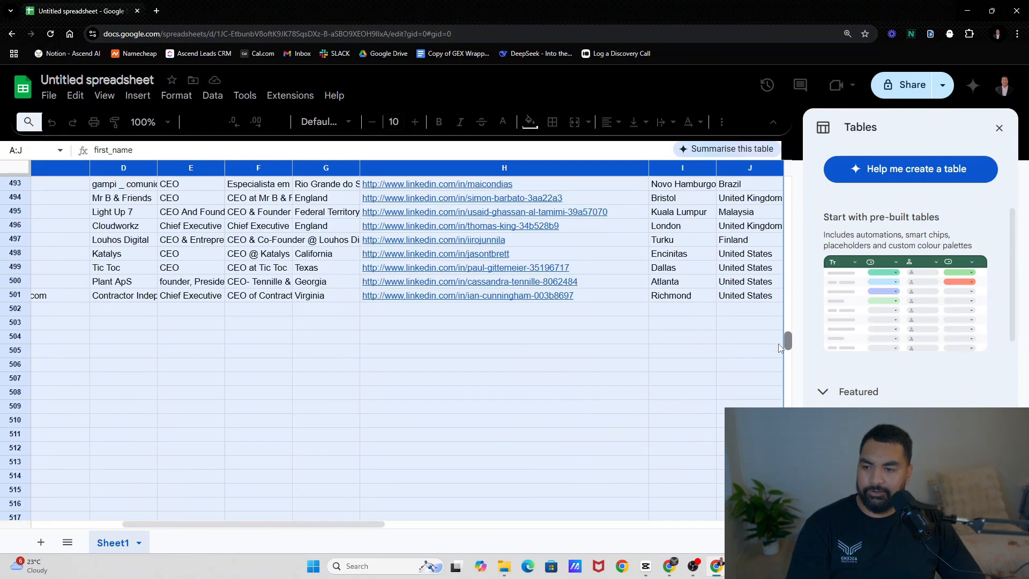
{"action": "left_click", "coordinate": [14, 294]}
{"action": "scroll", "coordinate": [401, 401], "scroll_direction": "up", "scroll_amount": 10}
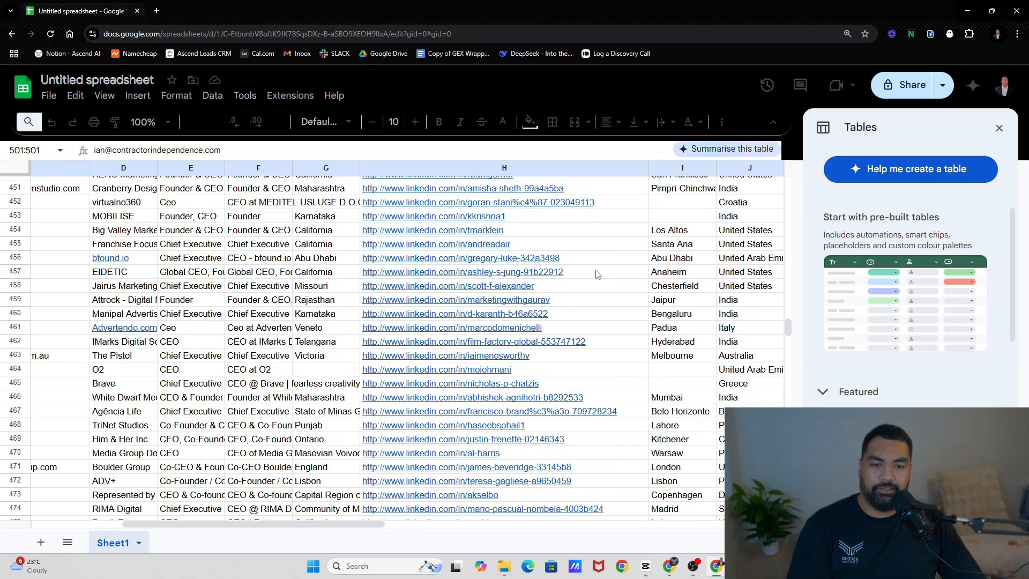
{"action": "left_click_drag", "start_coordinate": [789, 327], "coordinate": [788, 182]}
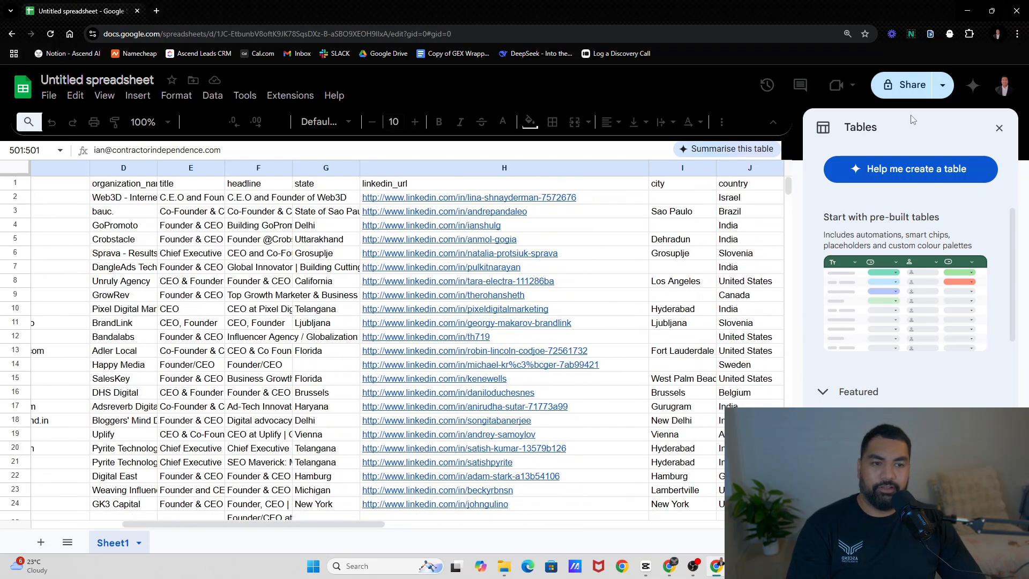
Dismiss the Tables suggestions and rename the spreadsheet to YT Test Lead List
{"action": "left_click", "coordinate": [999, 129]}
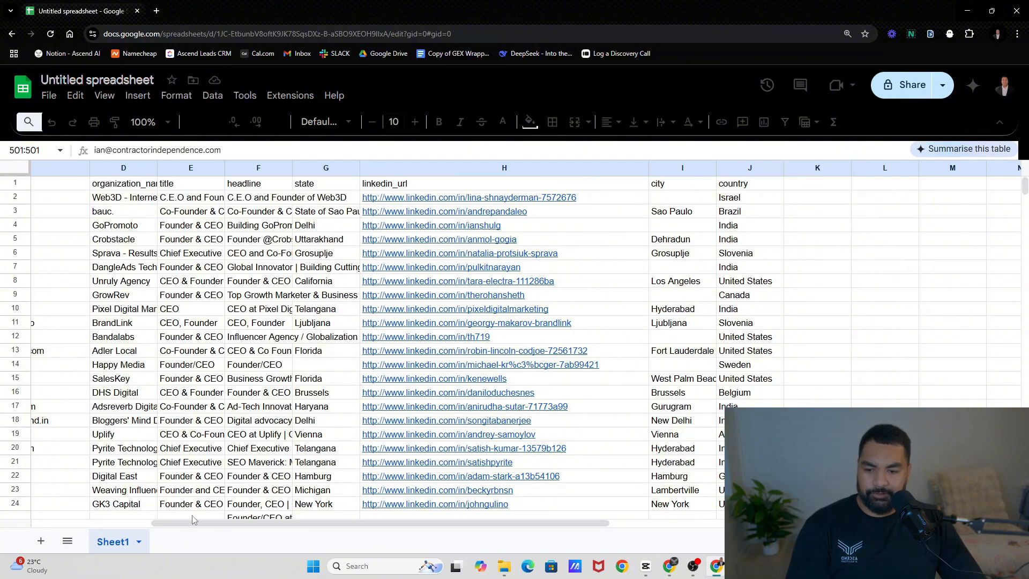
{"action": "left_click_drag", "start_coordinate": [193, 522], "coordinate": [72, 522]}
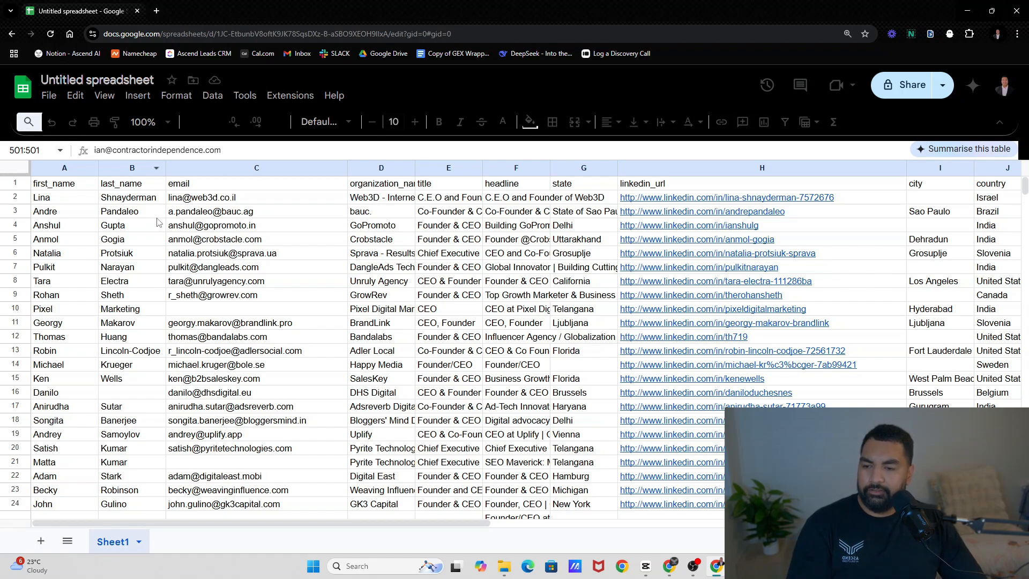
{"action": "left_click", "coordinate": [86, 80]}
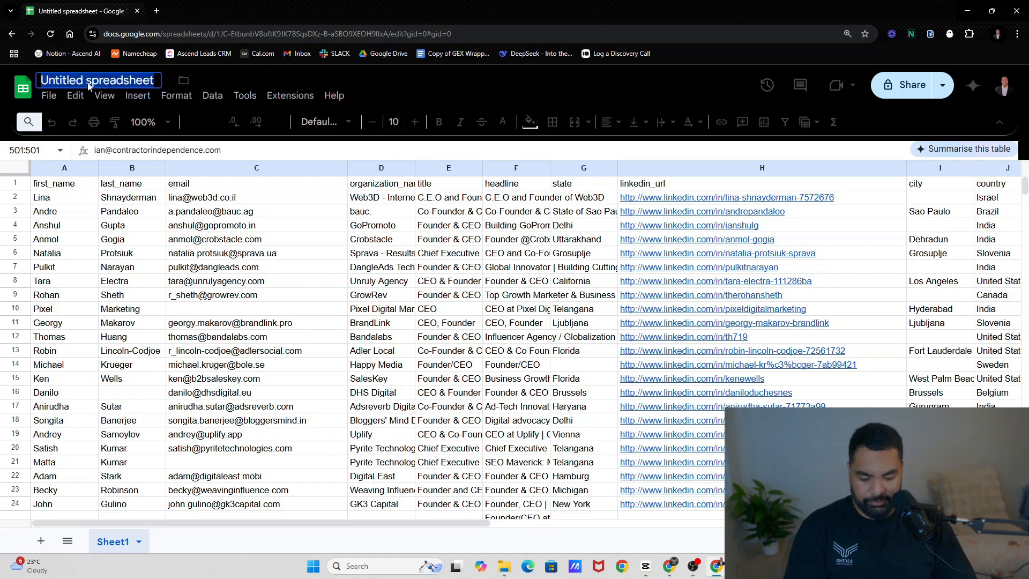
{"action": "type", "text": "Tes"}
{"action": "key", "text": "BackSpace"}
{"action": "key", "text": "BackSpace"}
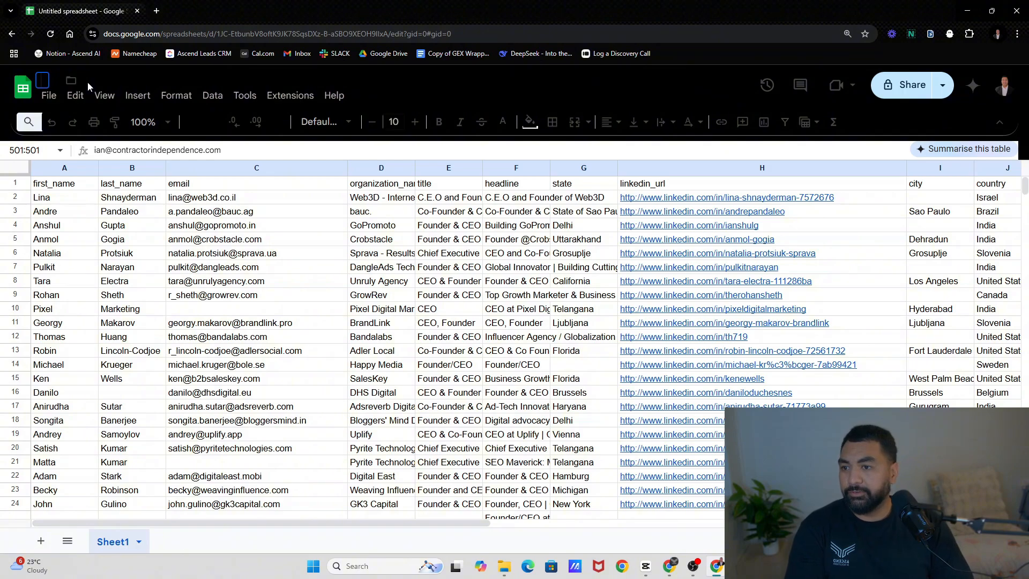
{"action": "key", "text": "BackSpace"}
{"action": "type", "text": "YT"}
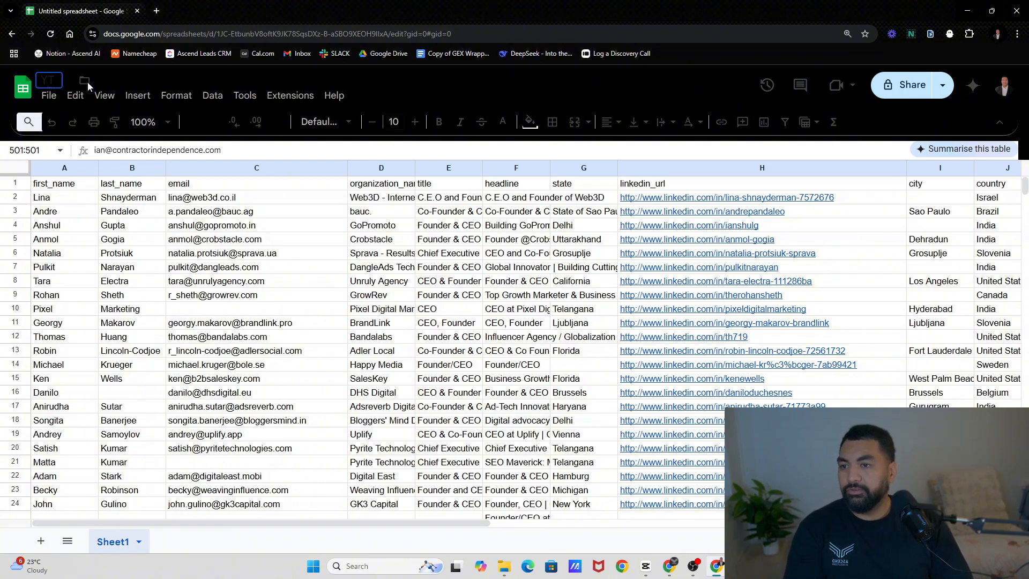
{"action": "type", "text": " Te"}
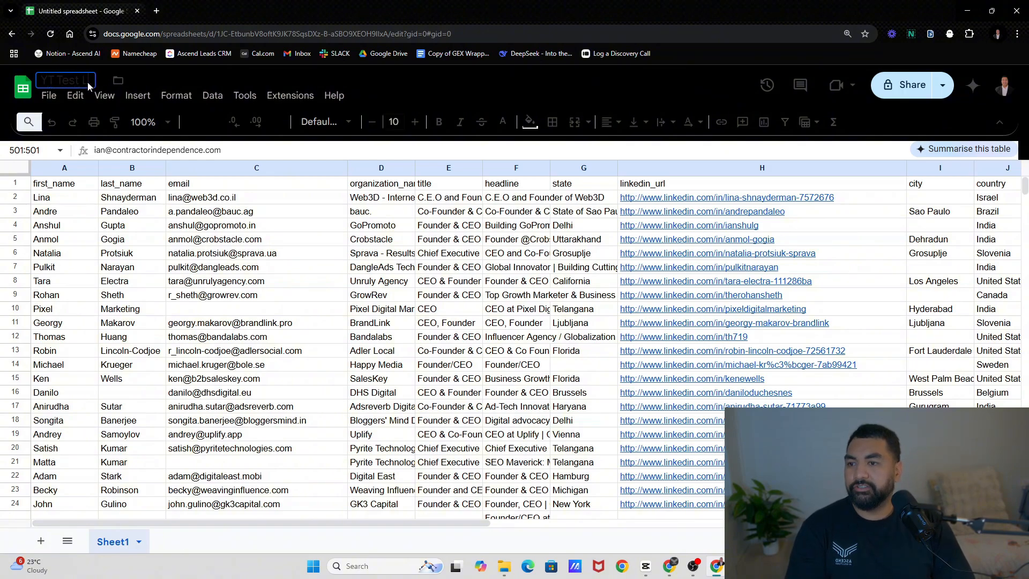
{"action": "type", "text": "st Lead List"}
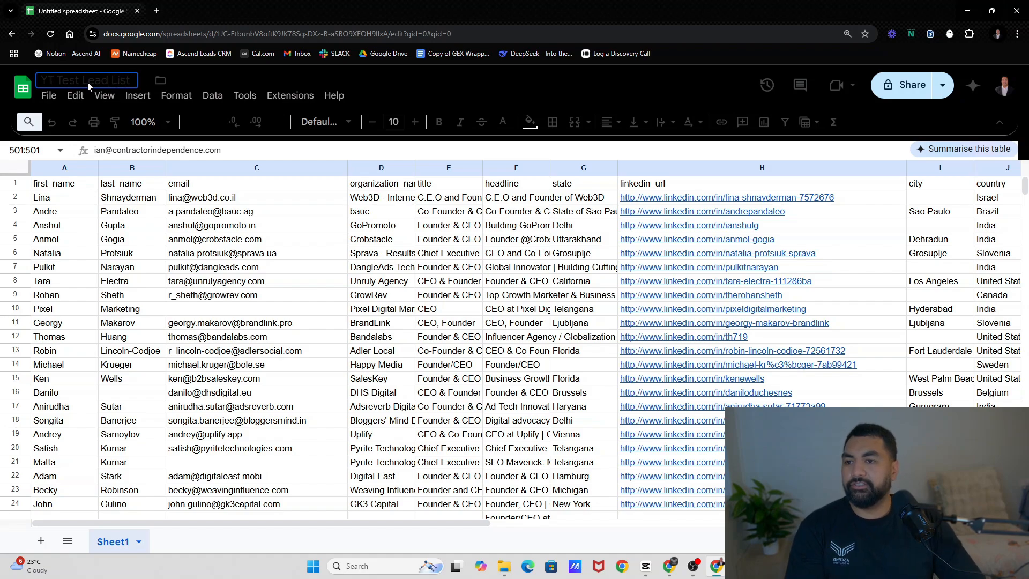
{"action": "left_click", "coordinate": [407, 224]}
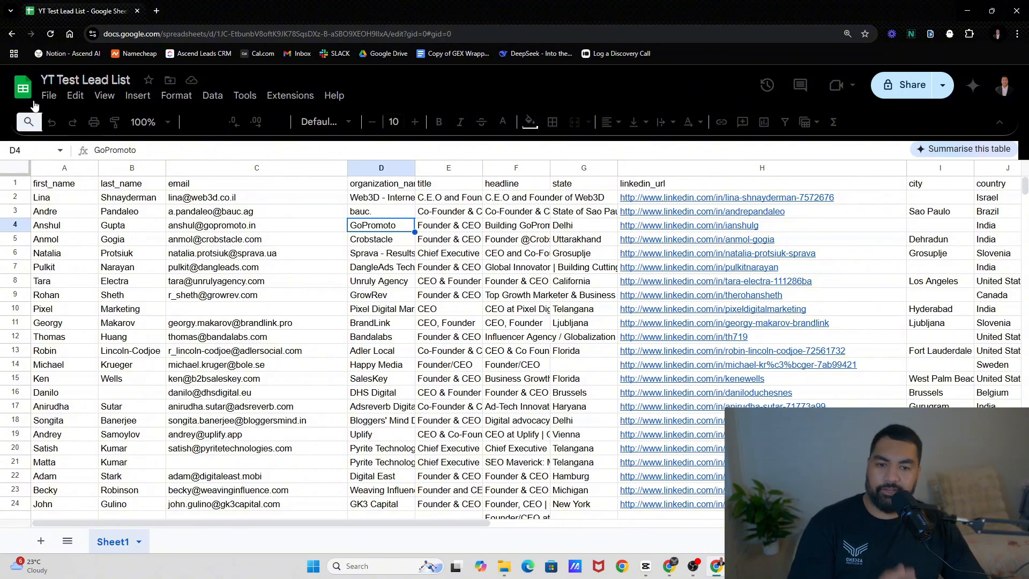
Move the spreadsheet into the Drive folder Ascend AI Solutions > Lead List Building > Non-PBT
{"action": "left_click", "coordinate": [49, 95]}
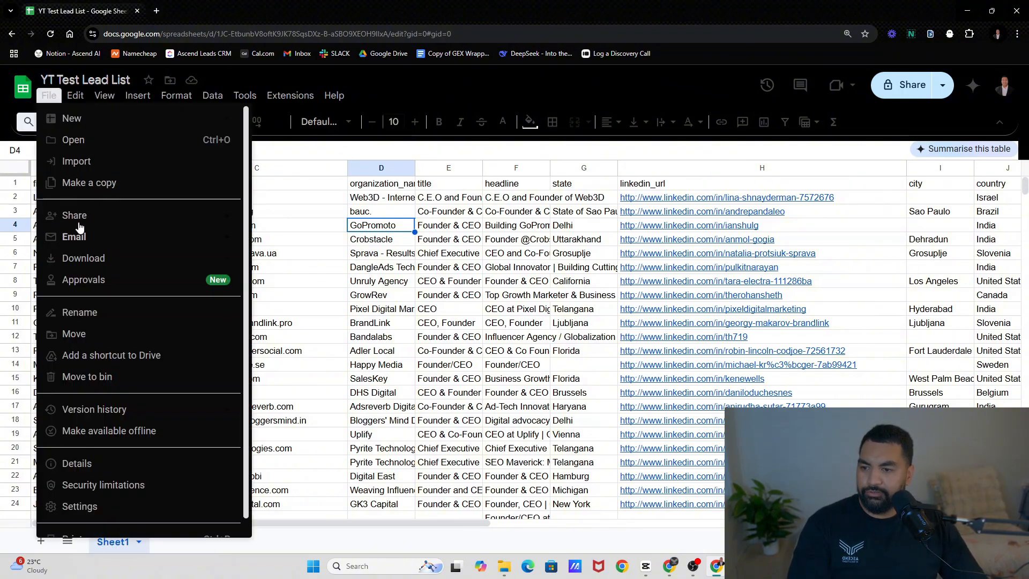
{"action": "left_click", "coordinate": [72, 333]}
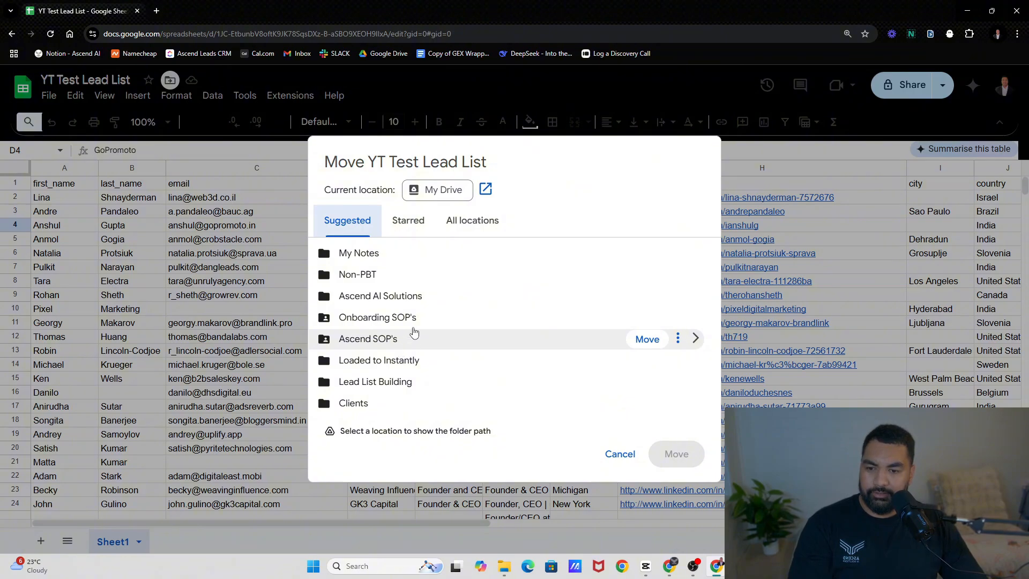
{"action": "double_click", "coordinate": [414, 296]}
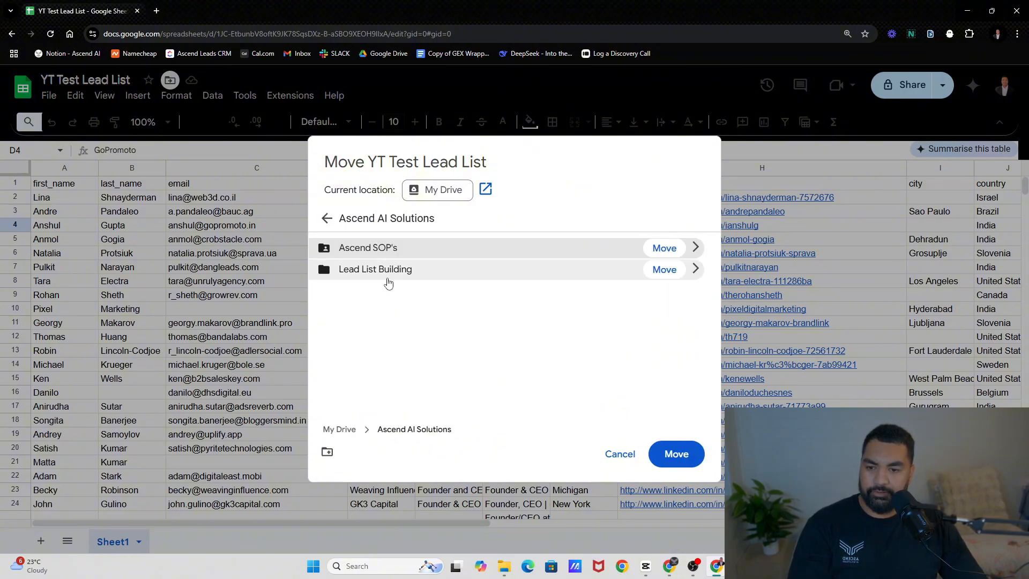
{"action": "double_click", "coordinate": [387, 279]}
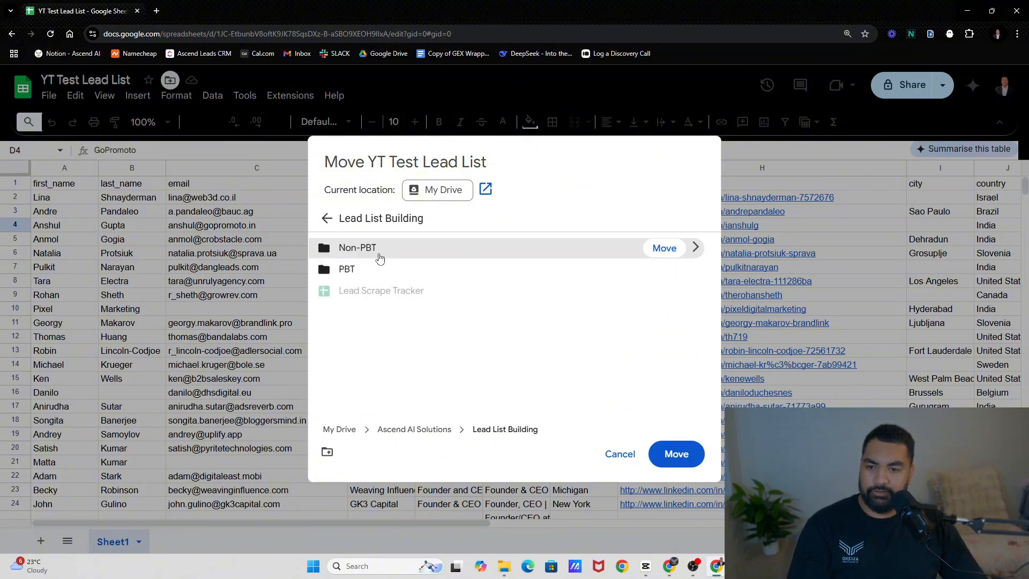
{"action": "double_click", "coordinate": [378, 258]}
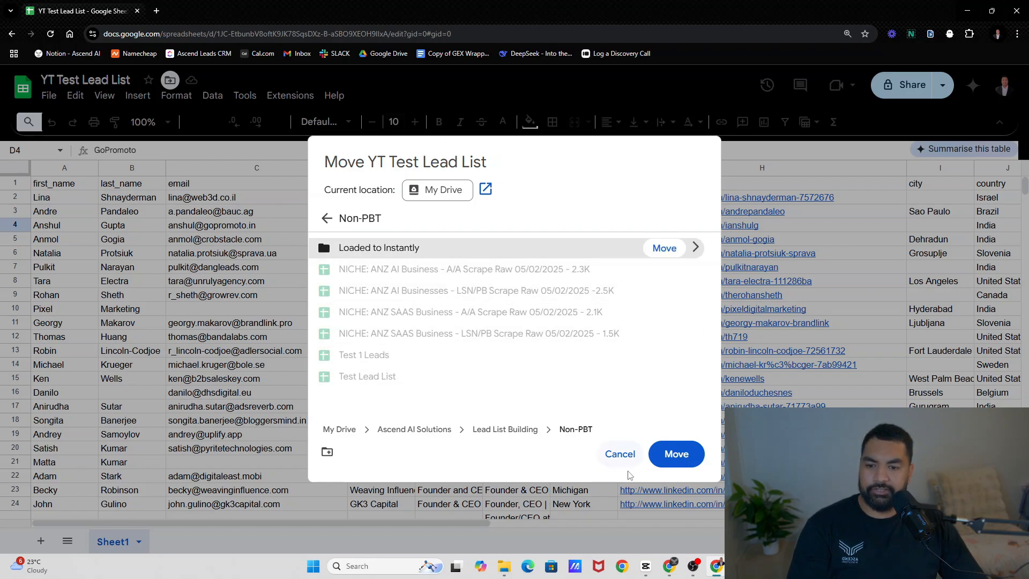
{"action": "left_click", "coordinate": [683, 460]}
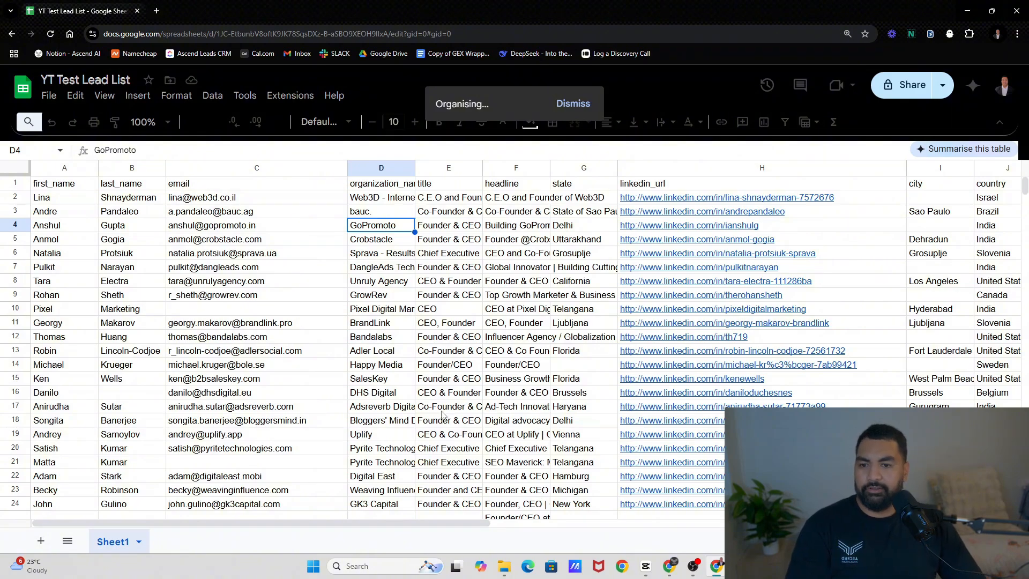
Close the spreadsheet window and open the Make scenario "Apollo/Apify - Search Rows, Validate Emails, Personalize → Instantly" in the editor
{"action": "left_click", "coordinate": [1016, 11]}
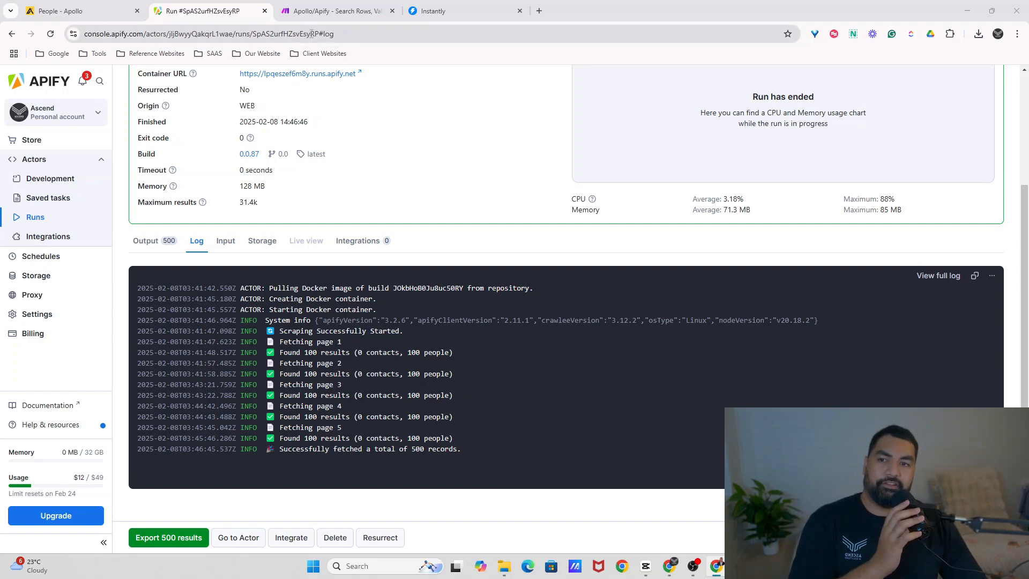
{"action": "left_click", "coordinate": [332, 13]}
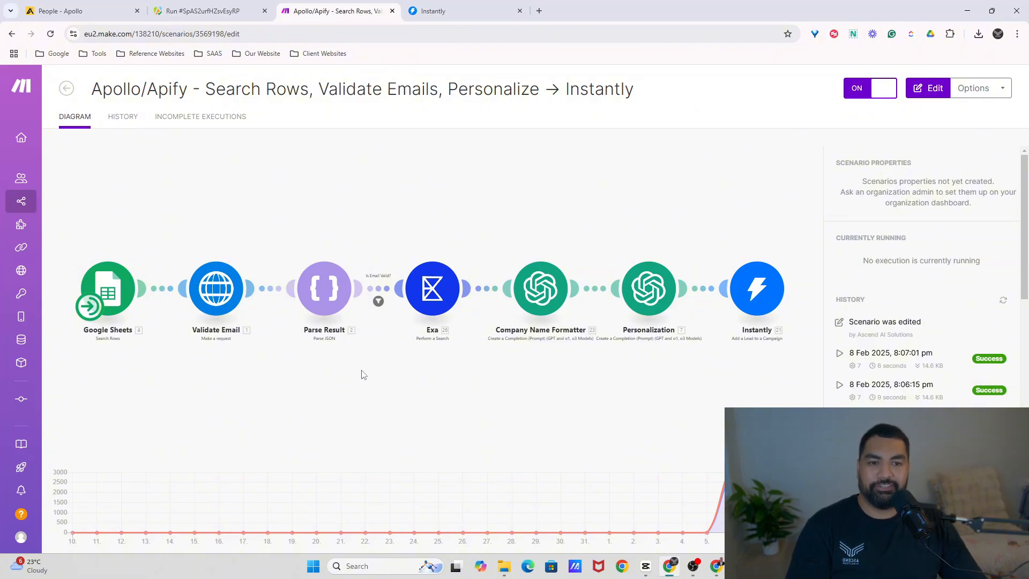
{"action": "left_click", "coordinate": [211, 363]}
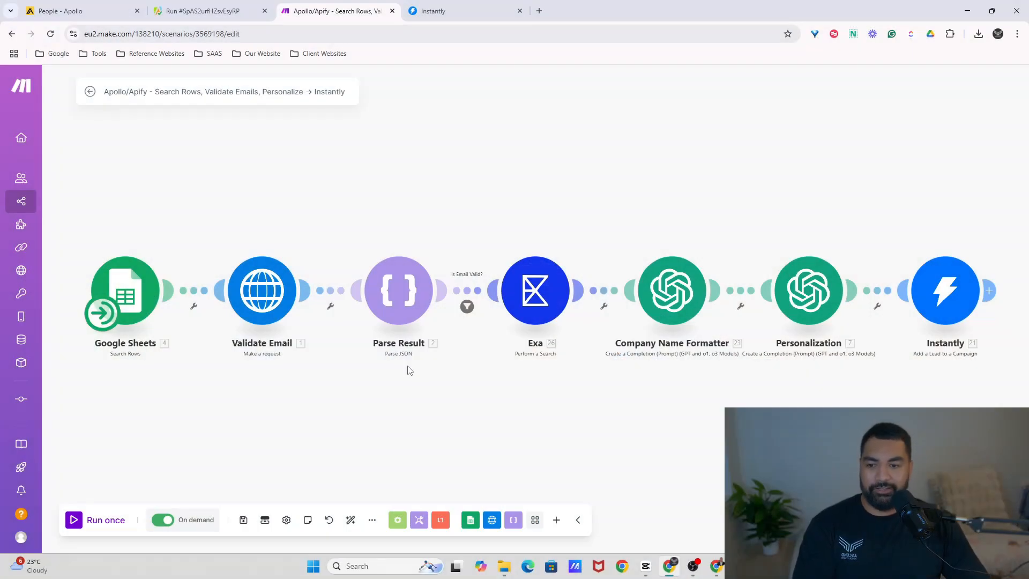
Review the HTTP request settings of the Validate Email module and the search settings of the Exa module
{"action": "left_click", "coordinate": [266, 296]}
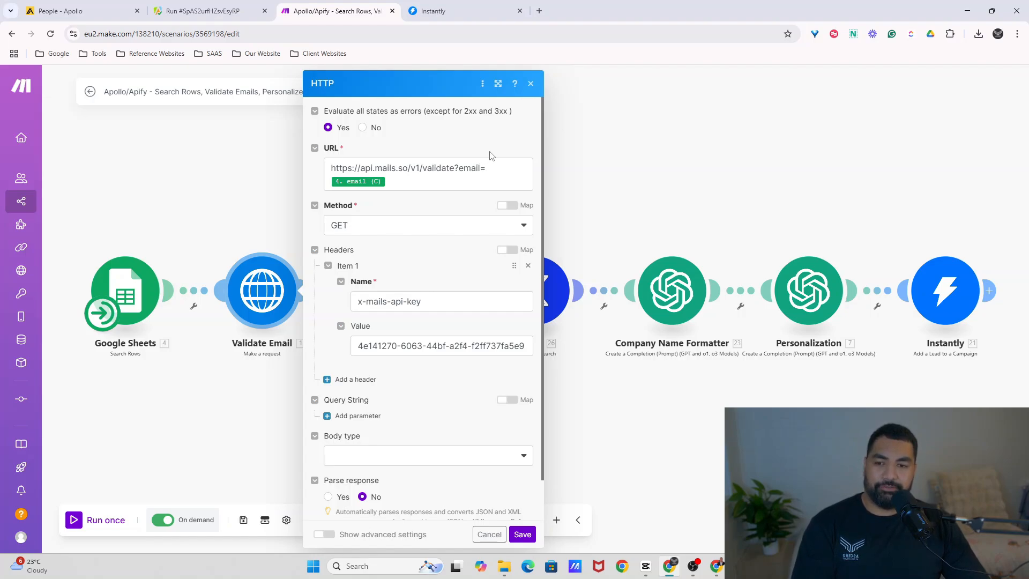
{"action": "left_click", "coordinate": [530, 84]}
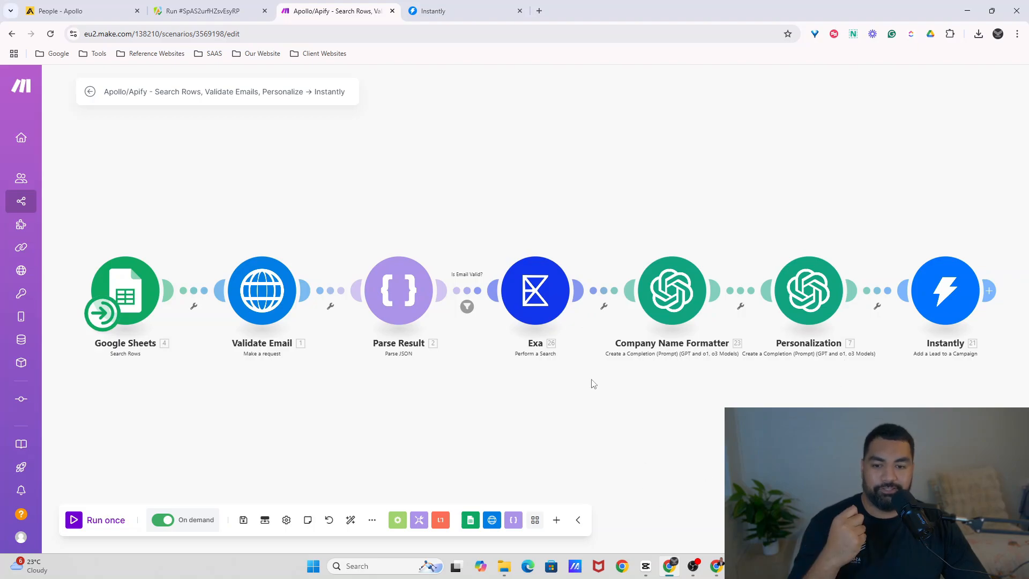
{"action": "left_click", "coordinate": [550, 309]}
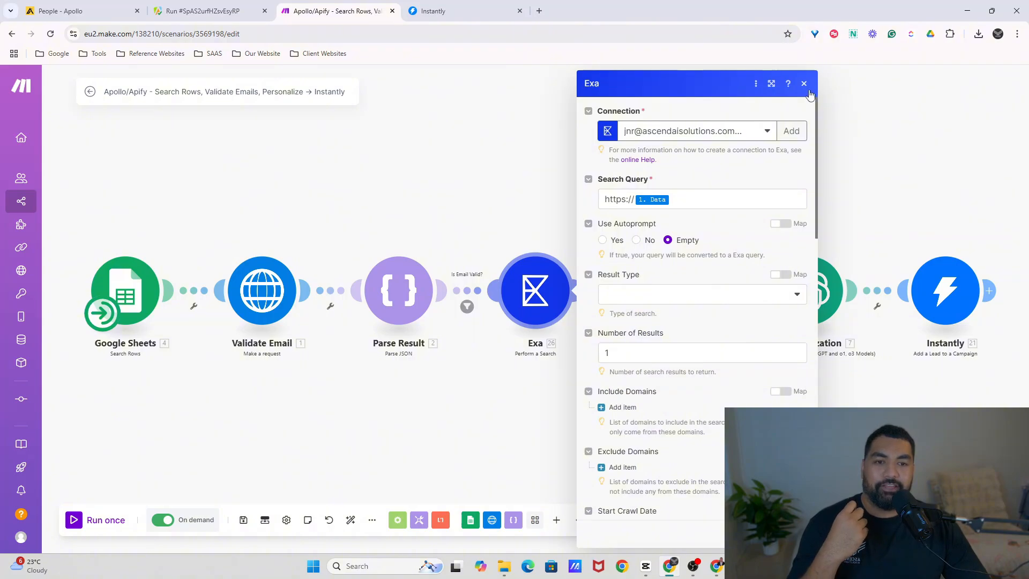
{"action": "left_click", "coordinate": [803, 83]}
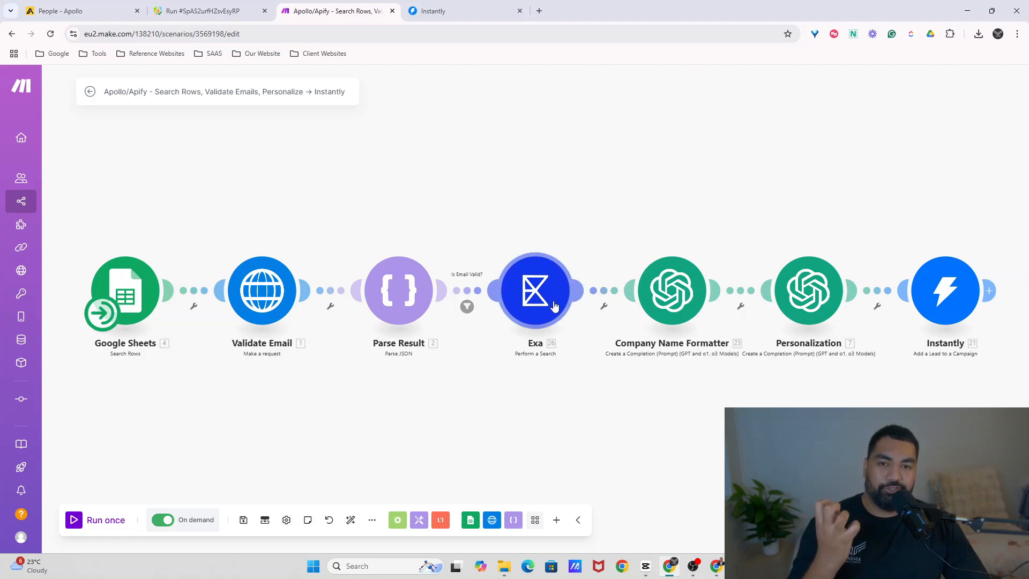
Review the OpenAI settings of the Company Name Formatter and Personalization modules without changing them
{"action": "left_click", "coordinate": [683, 309]}
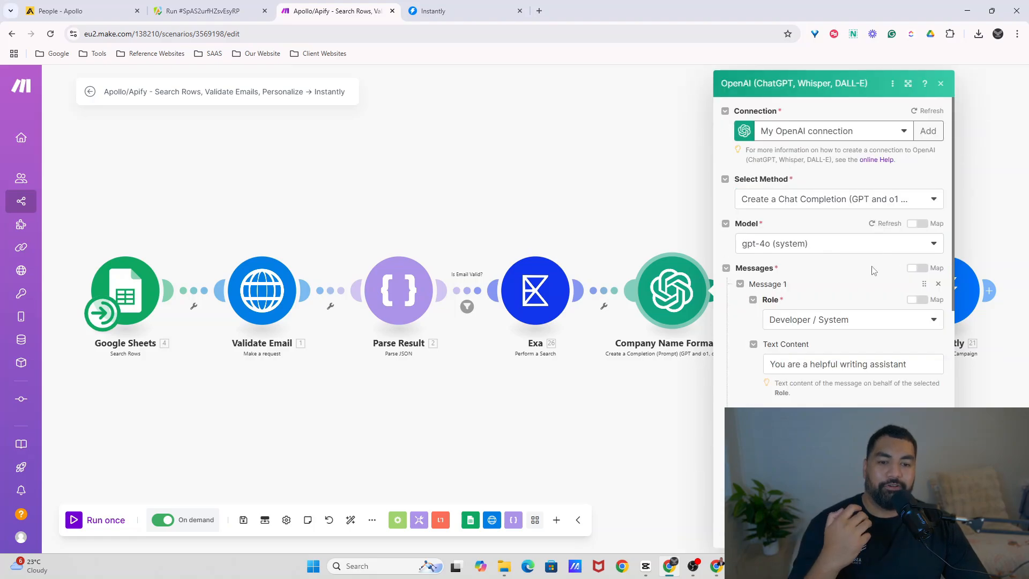
{"action": "scroll", "coordinate": [880, 274], "scroll_direction": "down", "scroll_amount": 1}
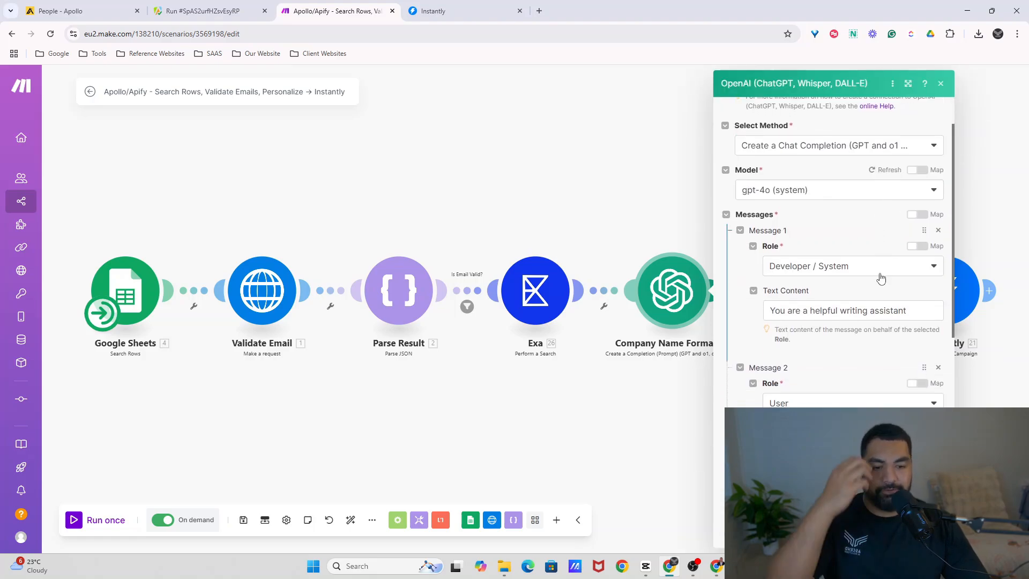
{"action": "scroll", "coordinate": [880, 278], "scroll_direction": "down", "scroll_amount": 1}
{"action": "scroll", "coordinate": [881, 278], "scroll_direction": "up", "scroll_amount": 2}
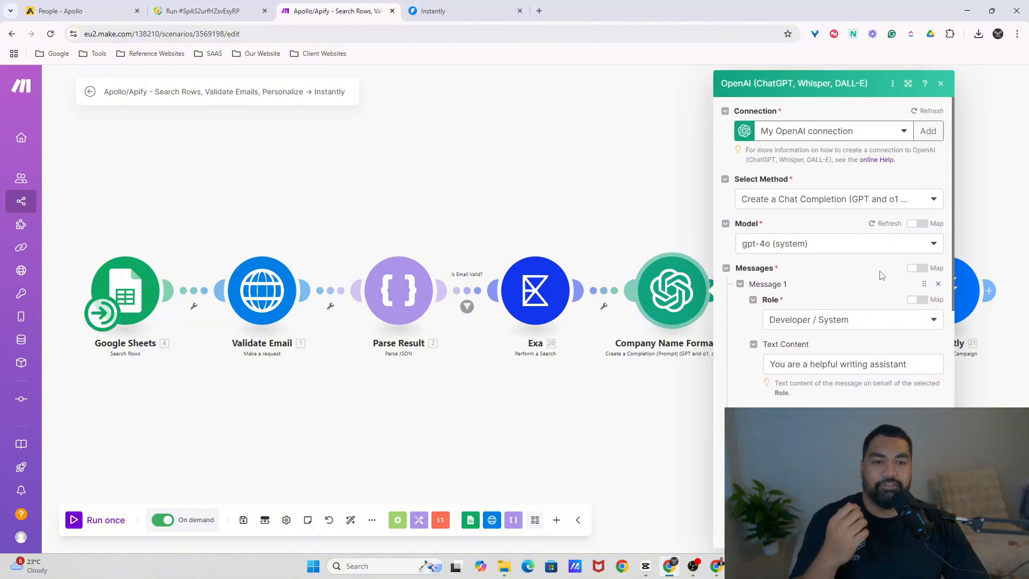
{"action": "left_click", "coordinate": [941, 84]}
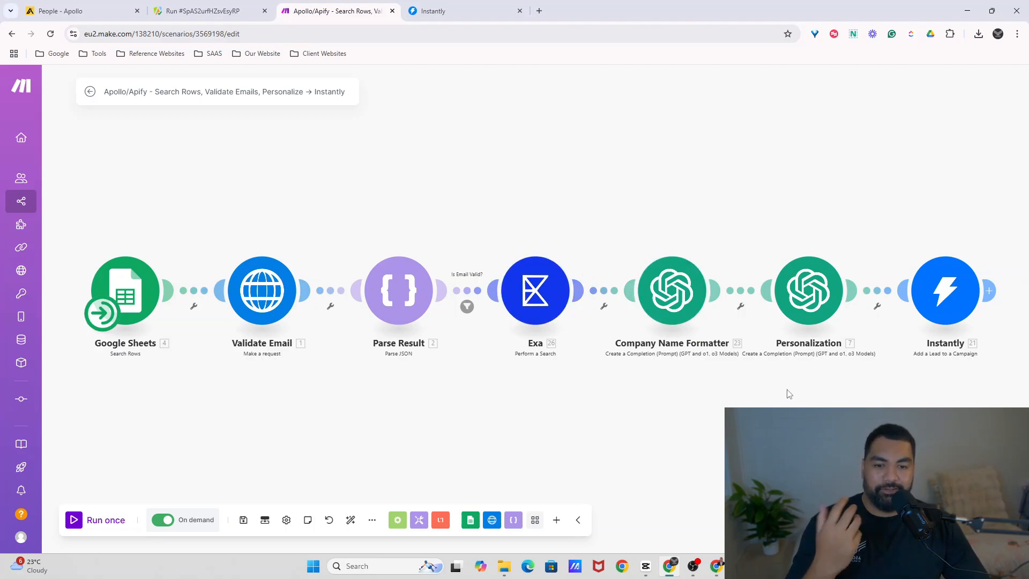
{"action": "left_click", "coordinate": [813, 320]}
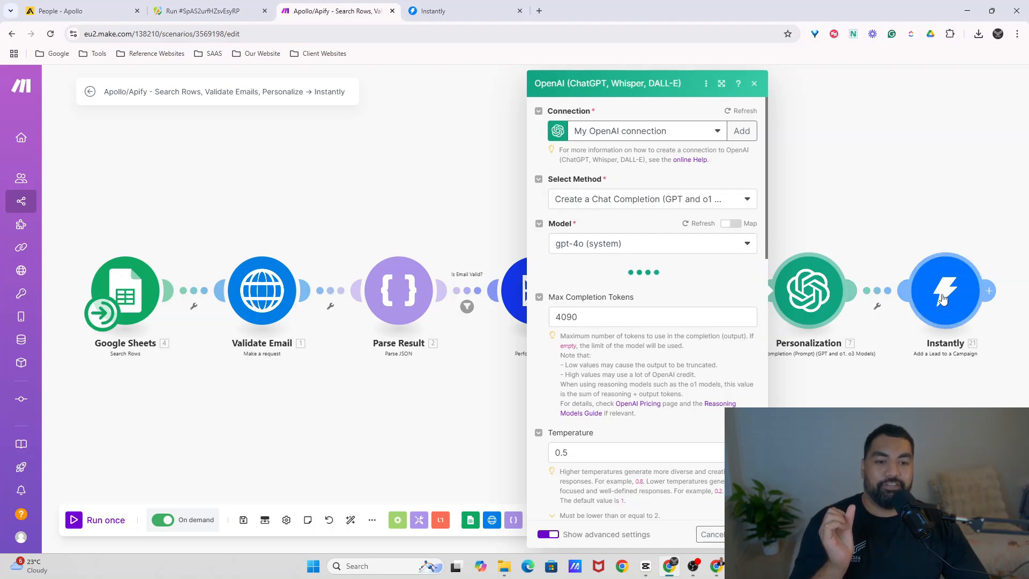
{"action": "left_click", "coordinate": [754, 83]}
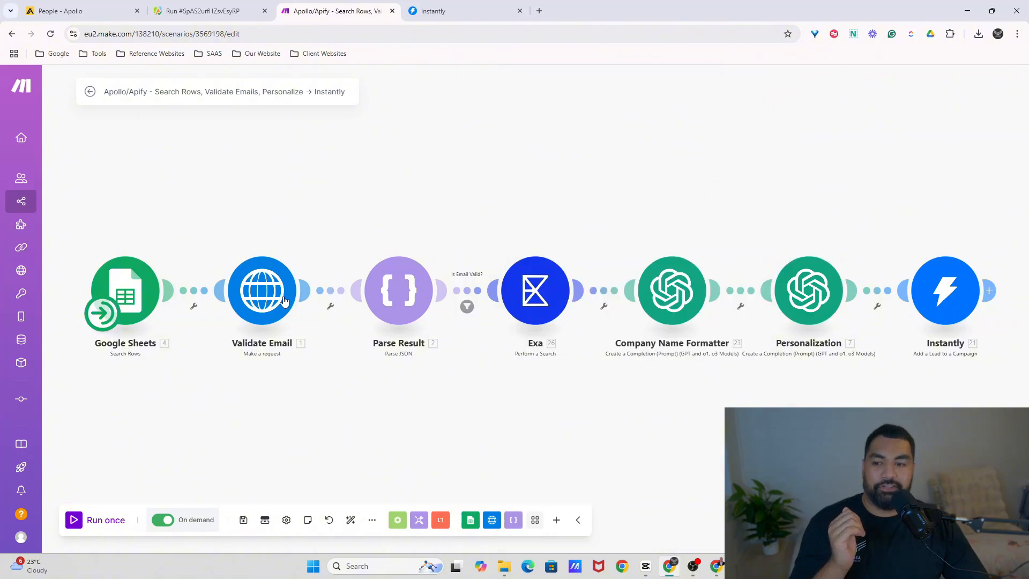
{"action": "mouse_move", "coordinate": [110, 308]}
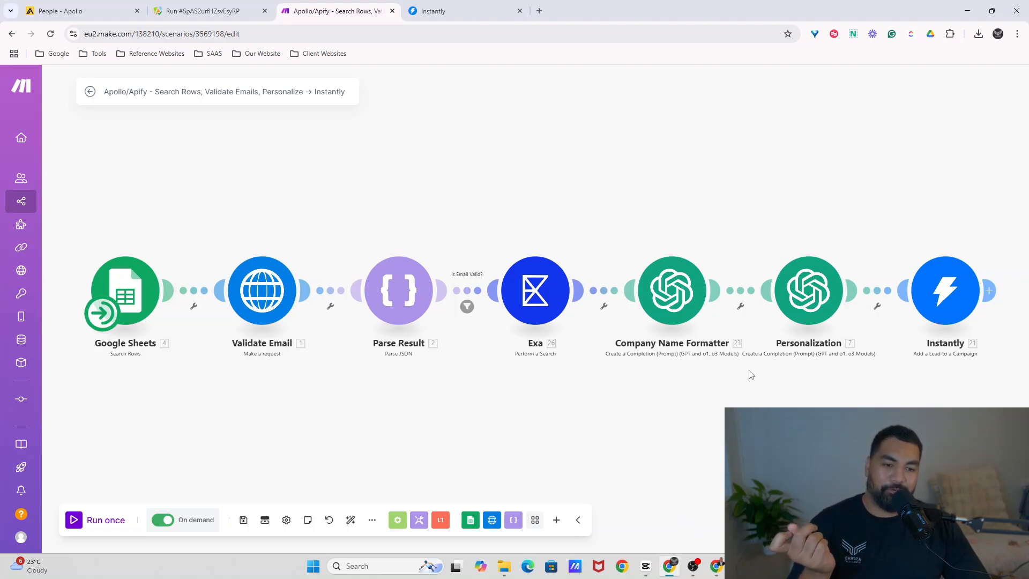
Review the campaign and lead field mappings of the Instantly module without changing them
{"action": "left_click", "coordinate": [947, 304]}
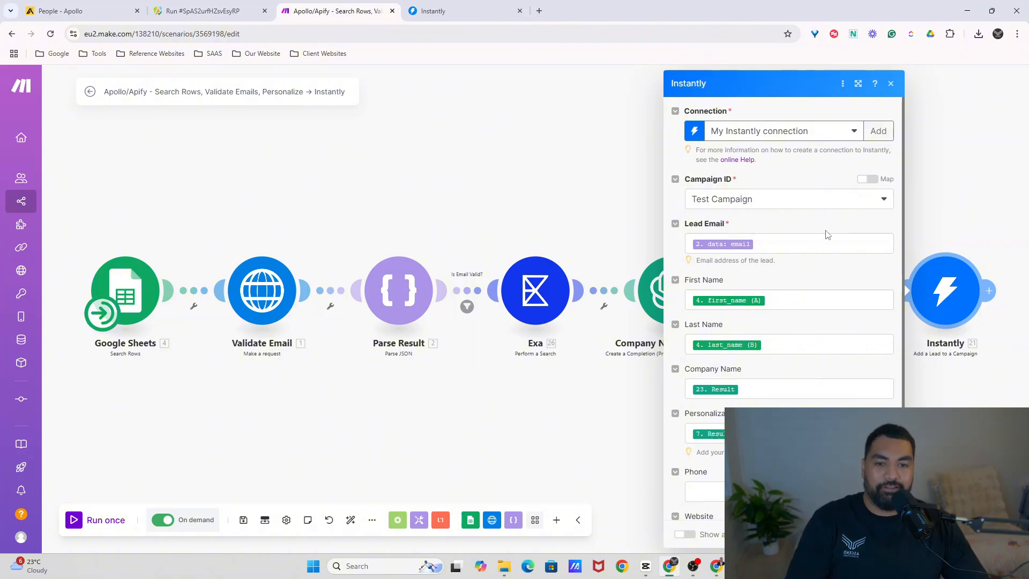
{"action": "left_click", "coordinate": [938, 124]}
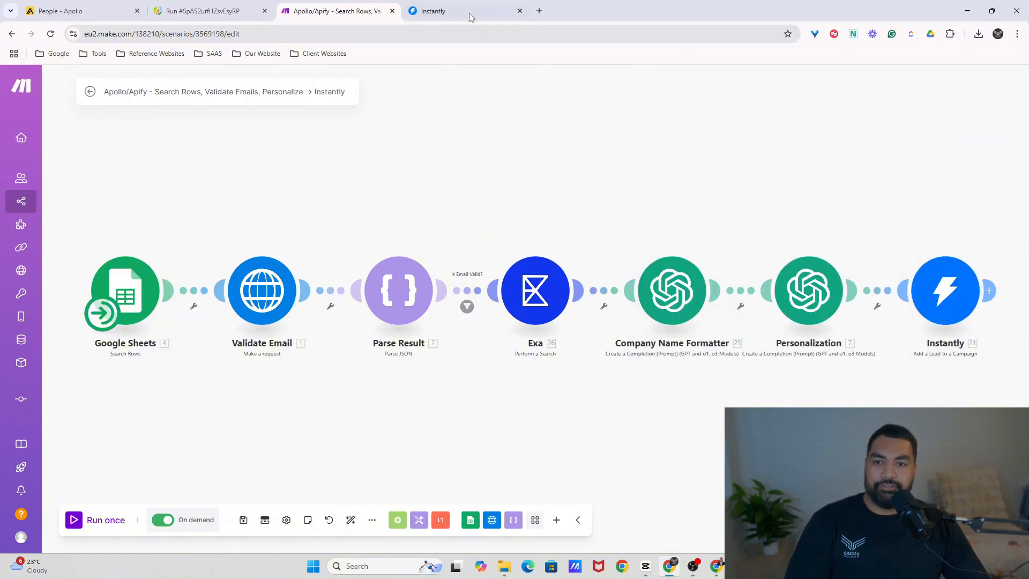
Switch to Instantly and delete the existing lead from Test Campaign
{"action": "left_click", "coordinate": [433, 11]}
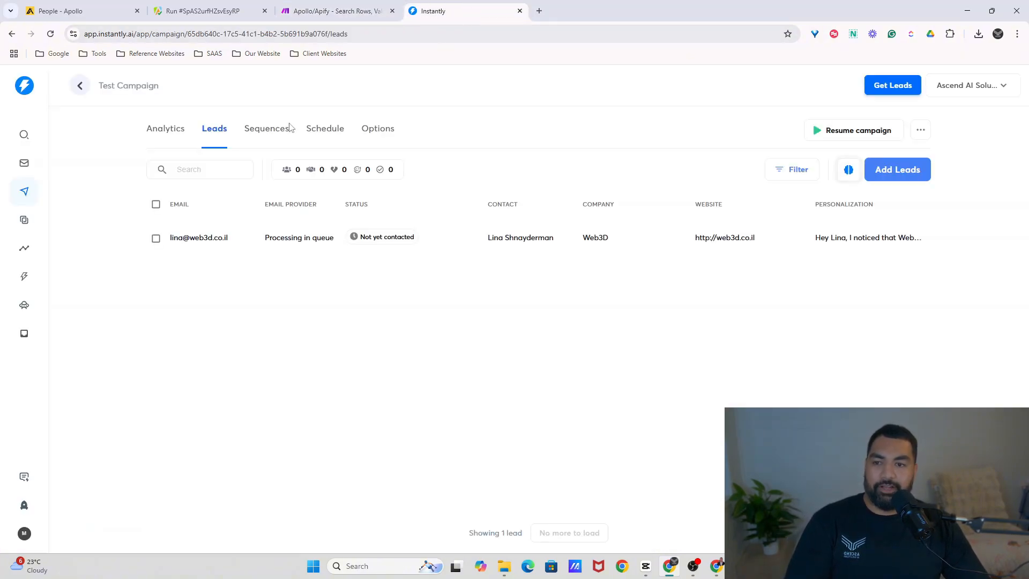
{"action": "left_click", "coordinate": [156, 205]}
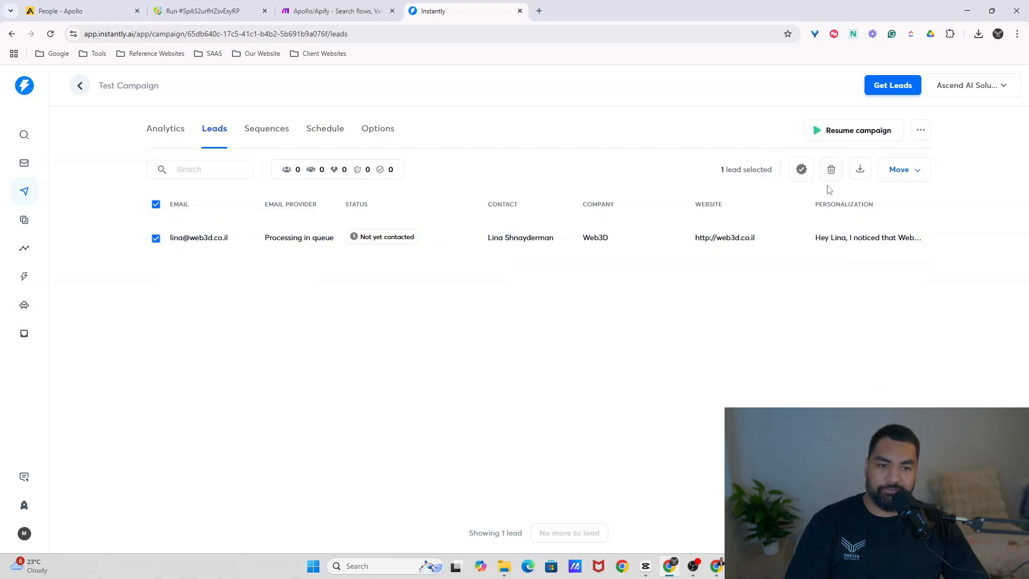
{"action": "left_click", "coordinate": [831, 170]}
{"action": "left_click", "coordinate": [490, 344]}
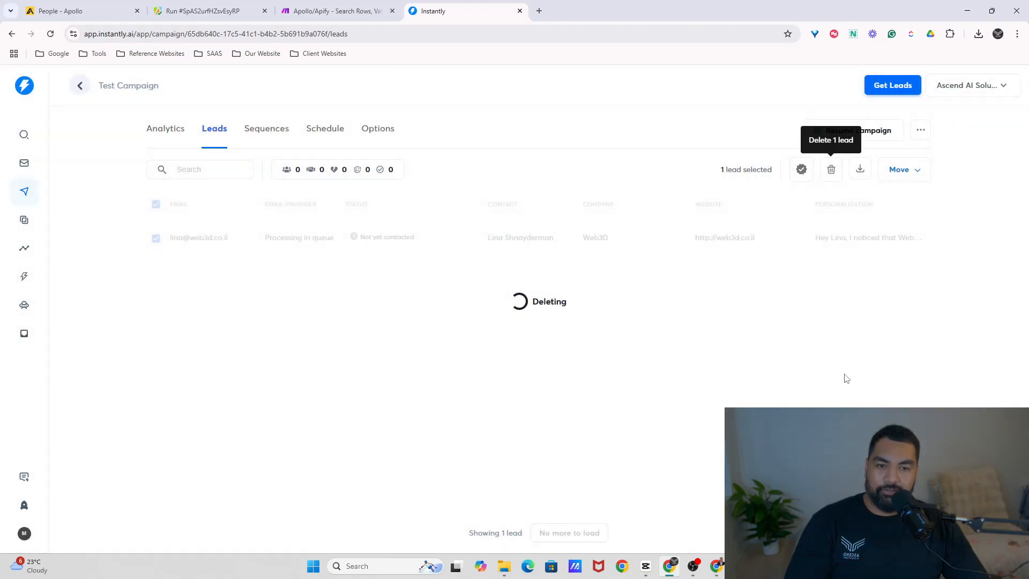
Leave Test Campaign and create a new campaign named "YT Test Campaign"
{"action": "left_click", "coordinate": [165, 129]}
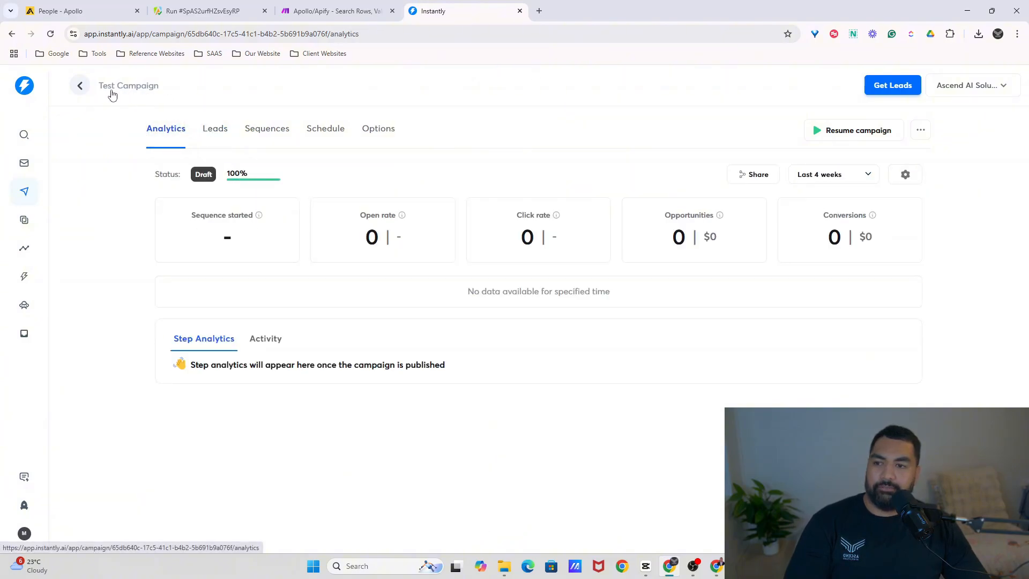
{"action": "left_click", "coordinate": [80, 86]}
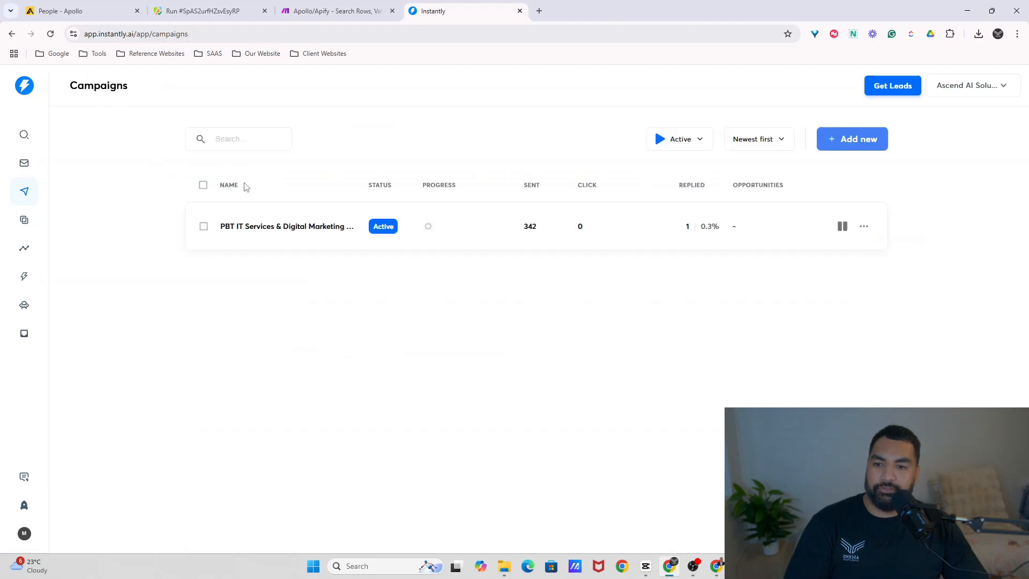
{"action": "left_click", "coordinate": [871, 140]}
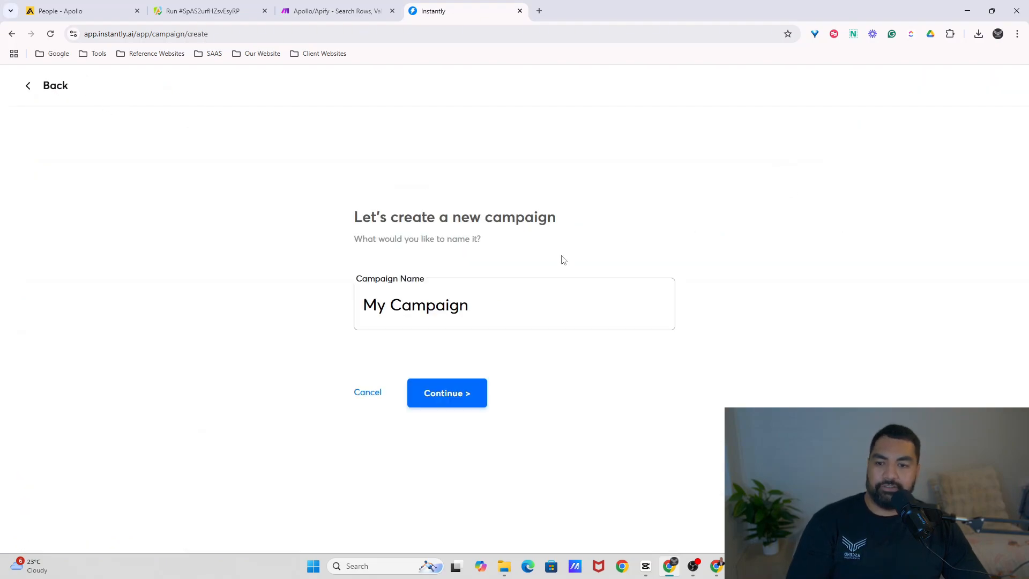
{"action": "triple_click", "coordinate": [473, 306]}
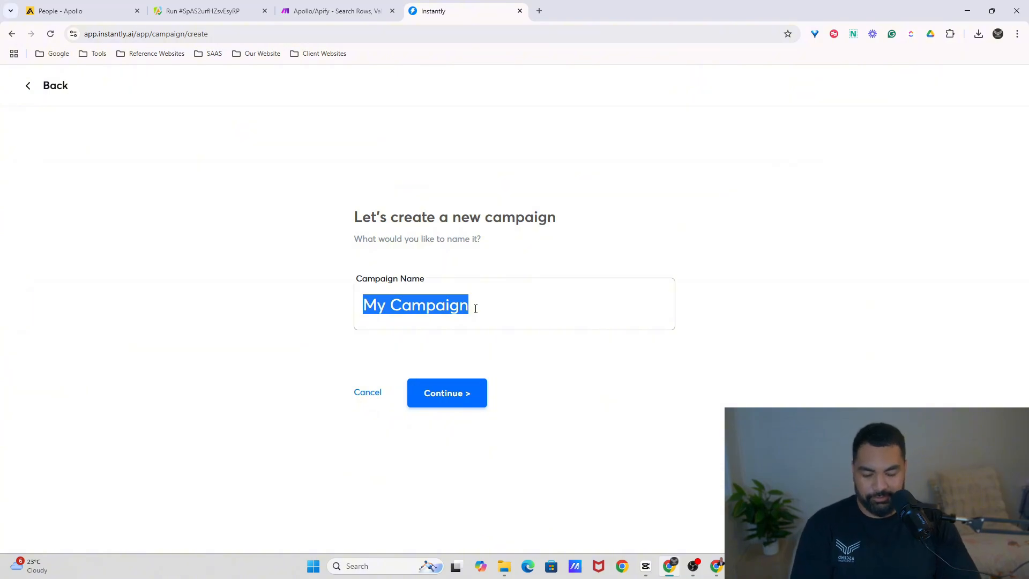
{"action": "type", "text": "YT Test Cam"}
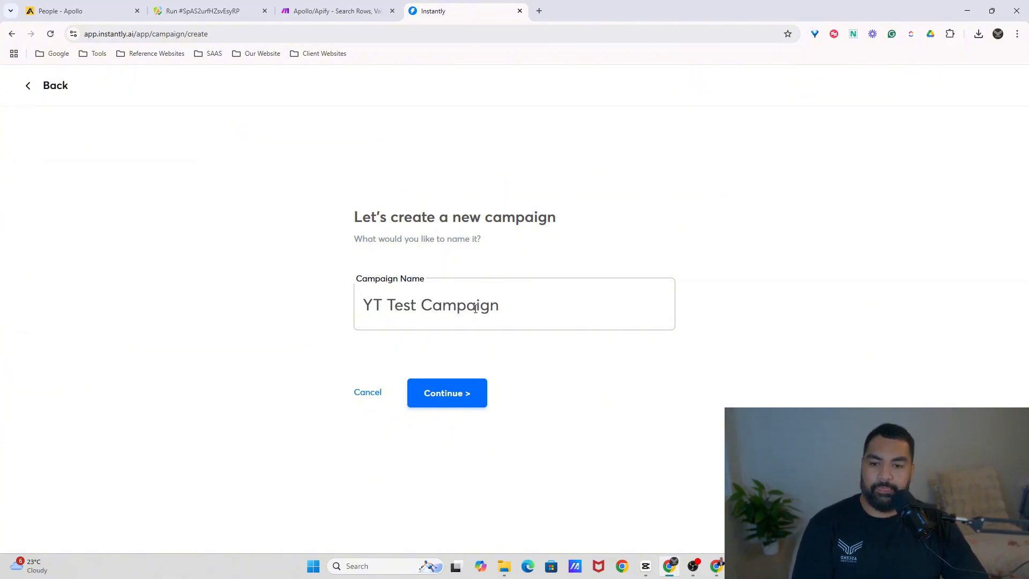
{"action": "left_click", "coordinate": [472, 399]}
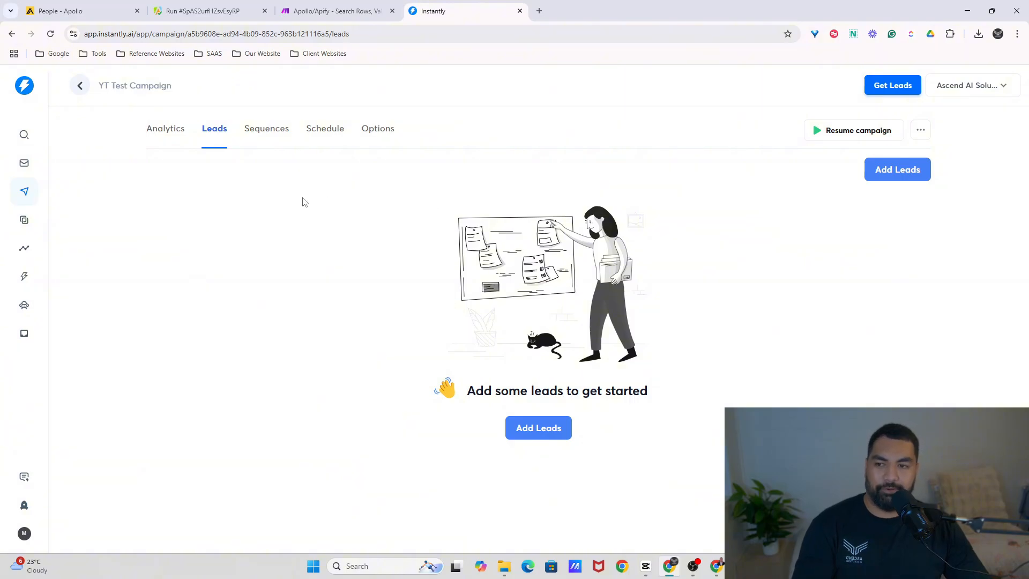
Look through the analytics, leads, sequences, schedule and options of YT Test Campaign without changing them
{"action": "left_click", "coordinate": [165, 129]}
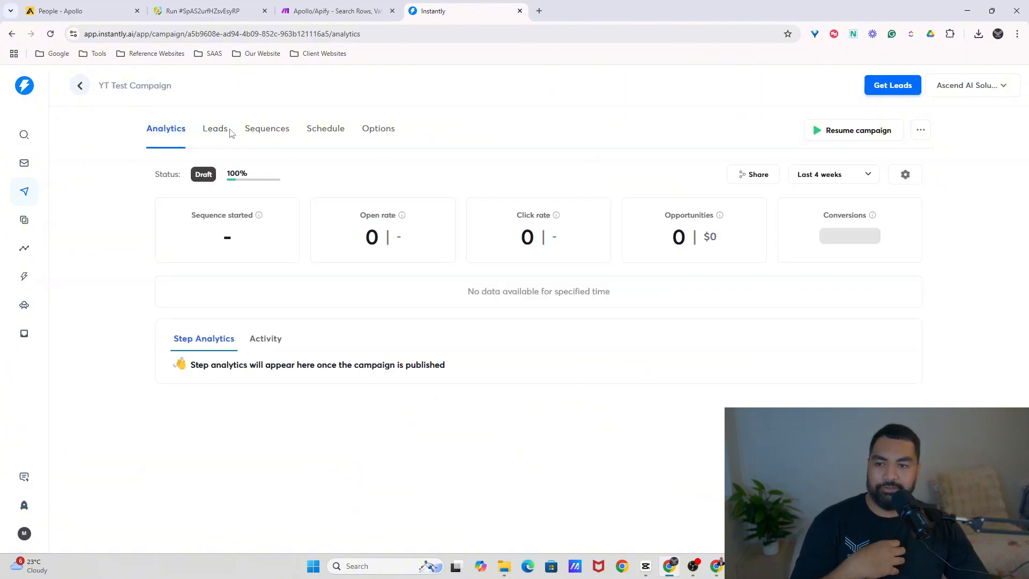
{"action": "left_click", "coordinate": [213, 133]}
{"action": "left_click", "coordinate": [258, 131]}
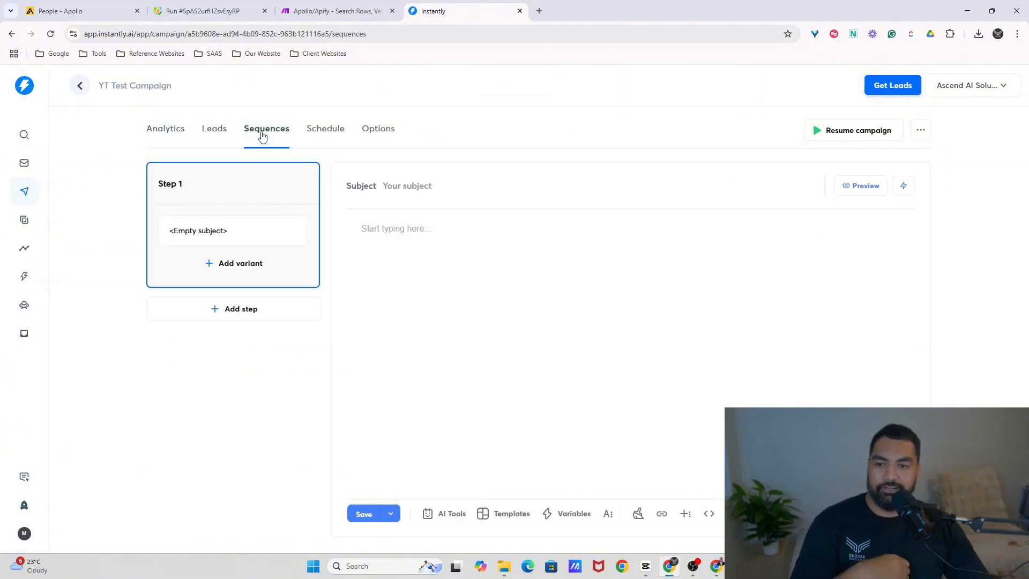
{"action": "left_click", "coordinate": [326, 131]}
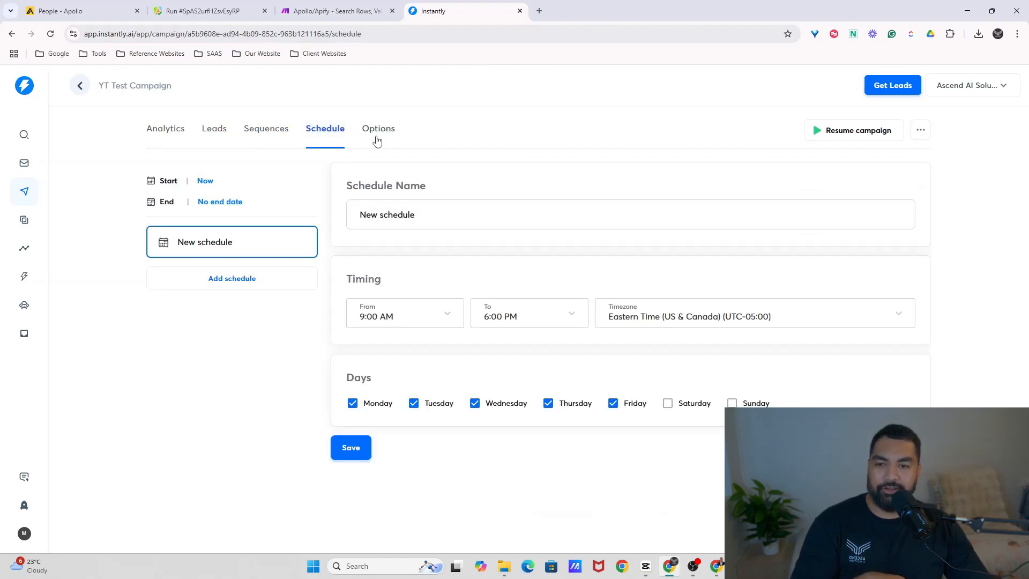
{"action": "left_click", "coordinate": [380, 132]}
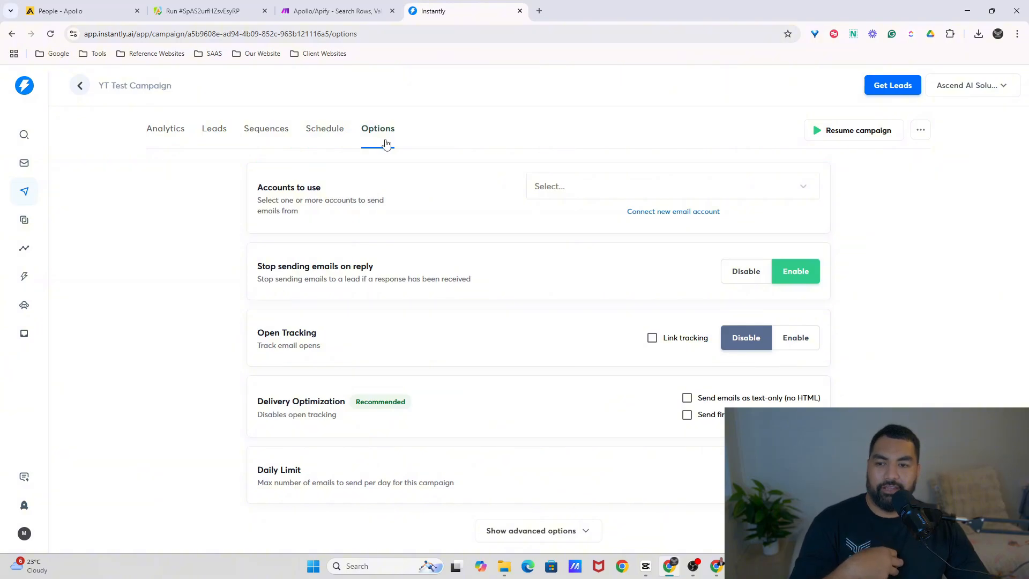
{"action": "scroll", "coordinate": [459, 214], "scroll_direction": "down", "scroll_amount": 1}
{"action": "scroll", "coordinate": [466, 230], "scroll_direction": "up", "scroll_amount": 1}
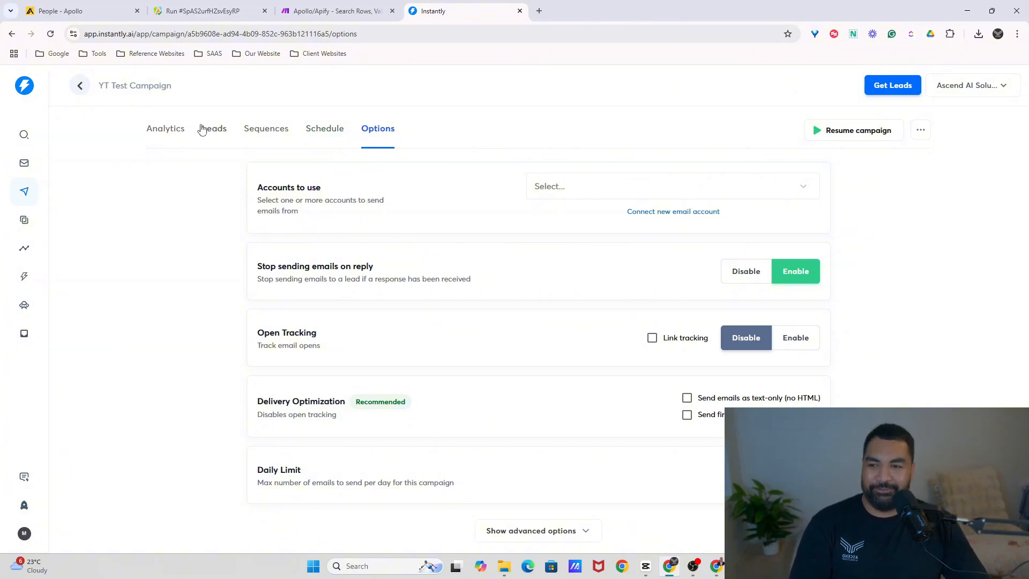
{"action": "left_click", "coordinate": [168, 130]}
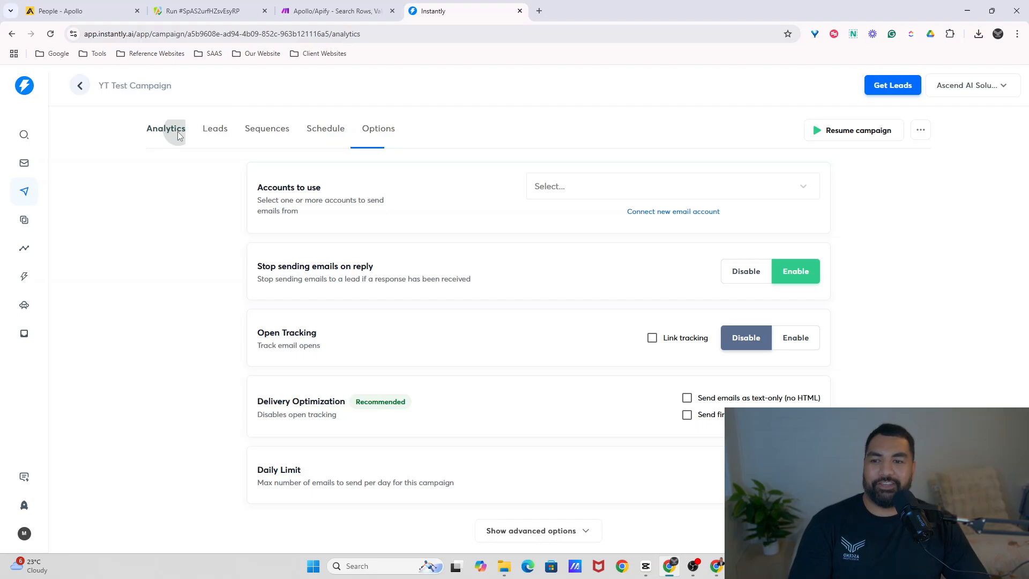
{"action": "left_click", "coordinate": [217, 130]}
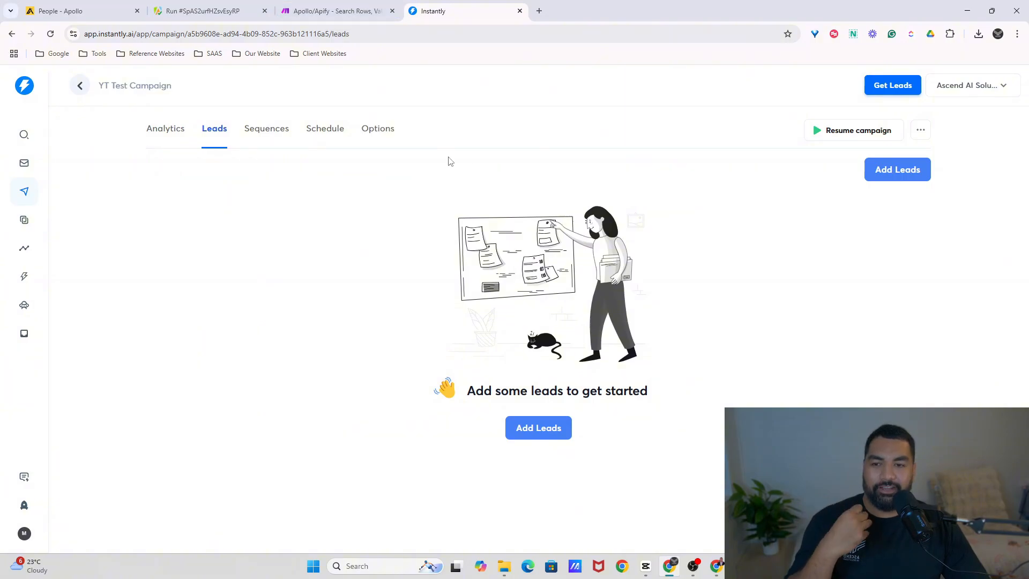
Switch to the Make scenario and set the Google Sheets module's spreadsheet to YT Test Lead List, saving the module
{"action": "left_click", "coordinate": [322, 11]}
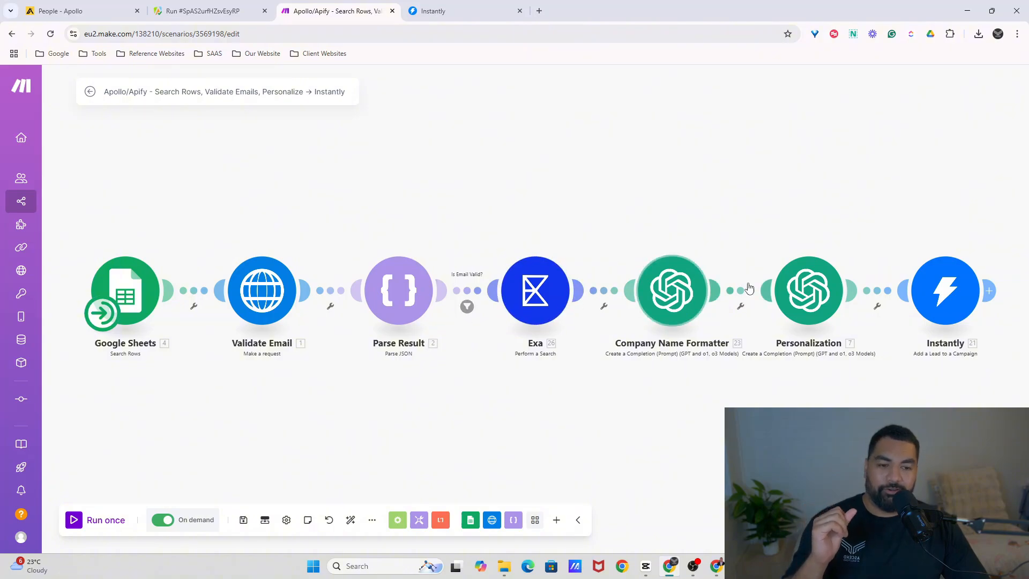
{"action": "left_click", "coordinate": [433, 10]}
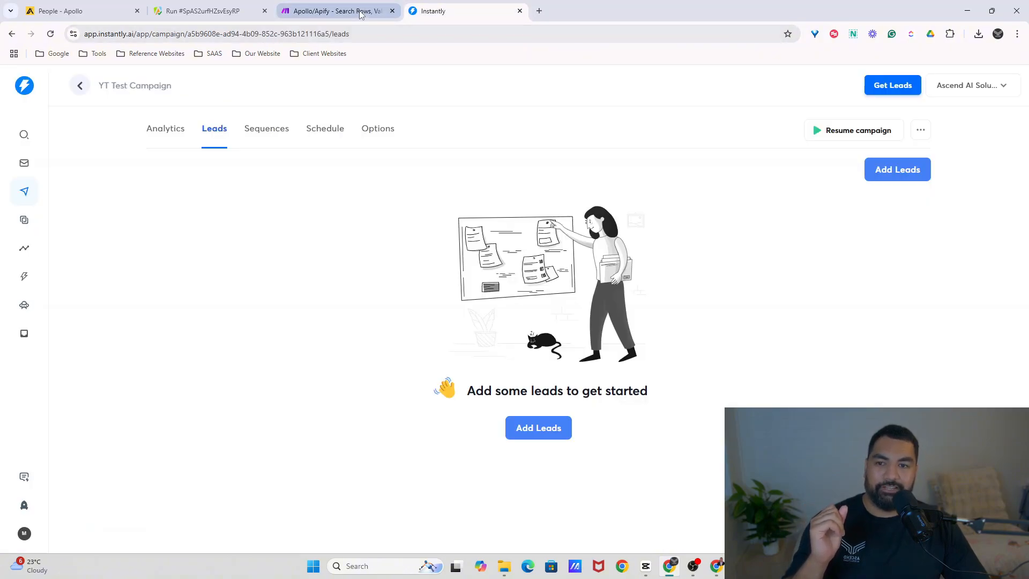
{"action": "left_click", "coordinate": [332, 11]}
{"action": "left_click", "coordinate": [161, 292]}
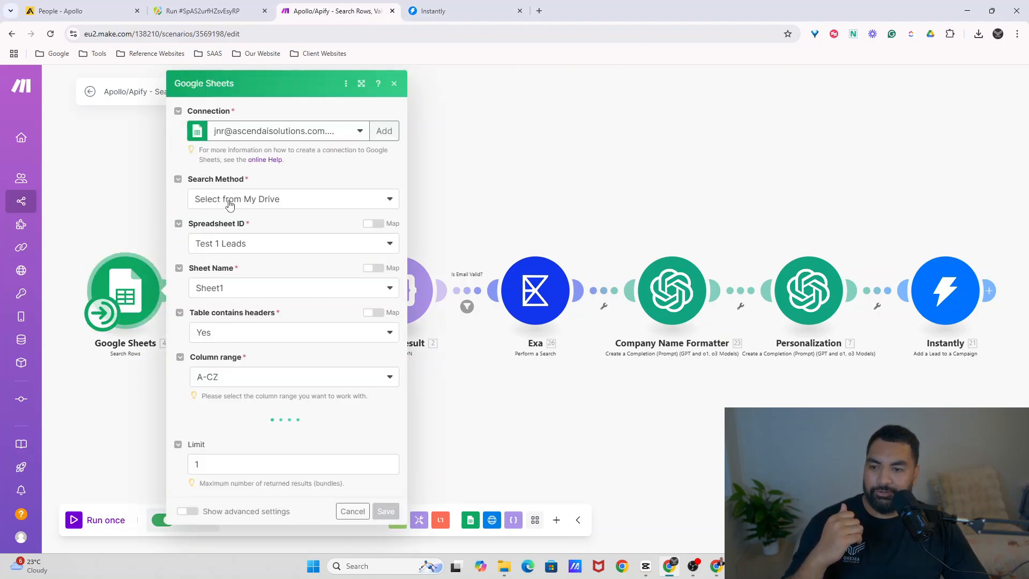
{"action": "left_click", "coordinate": [252, 246]}
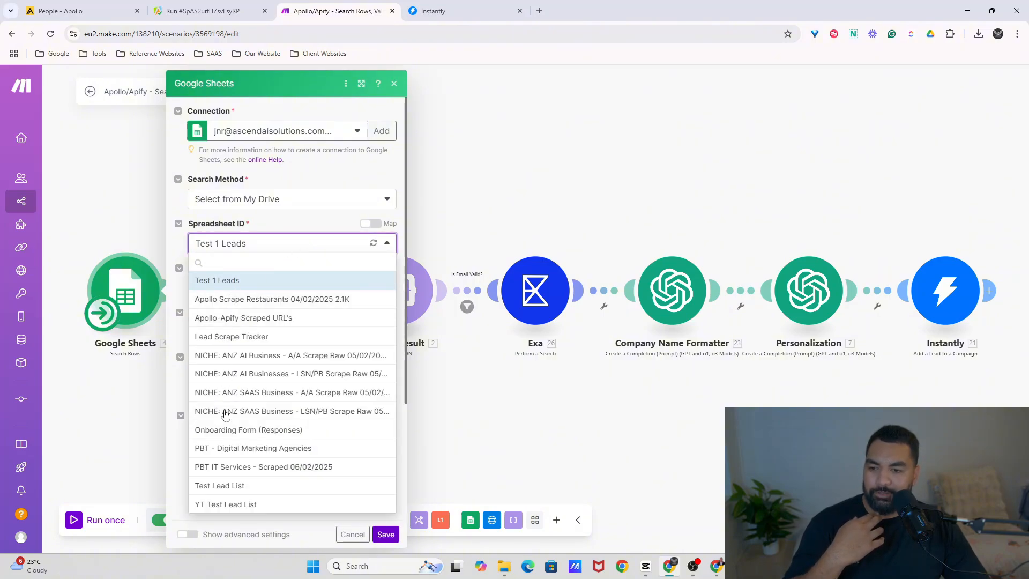
{"action": "left_click", "coordinate": [217, 508]}
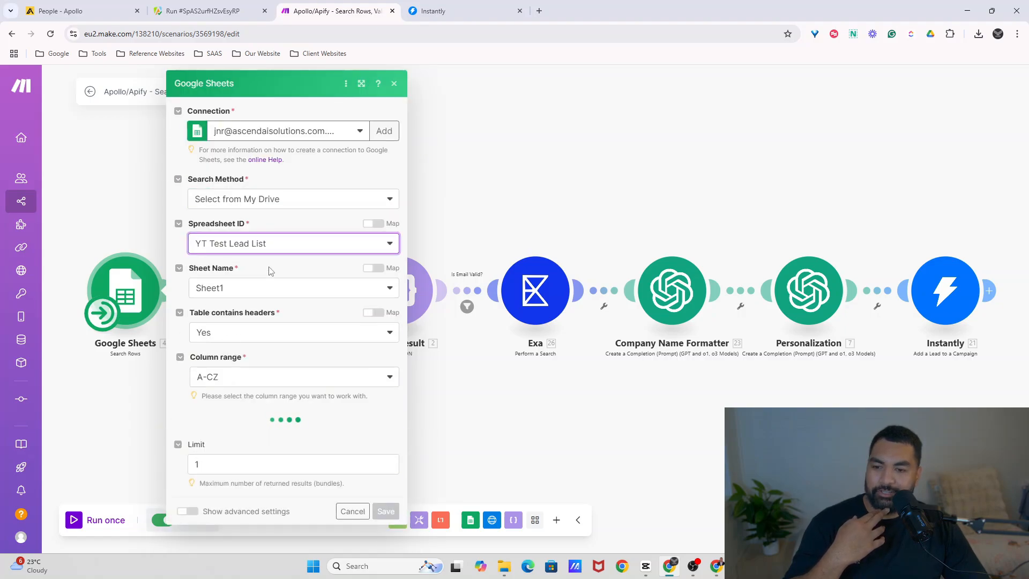
{"action": "scroll", "coordinate": [272, 375], "scroll_direction": "down", "scroll_amount": 3}
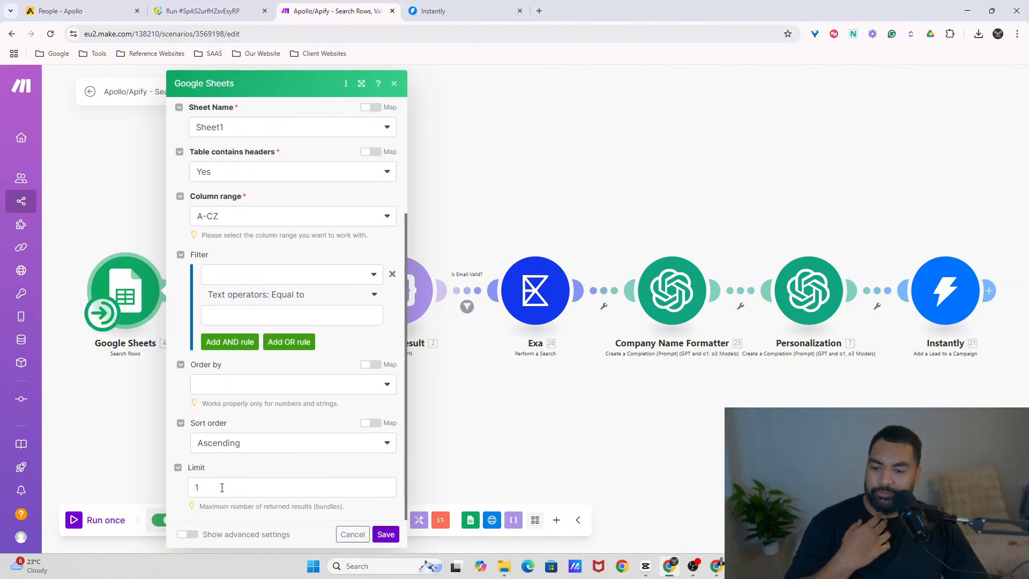
{"action": "left_click", "coordinate": [386, 534]}
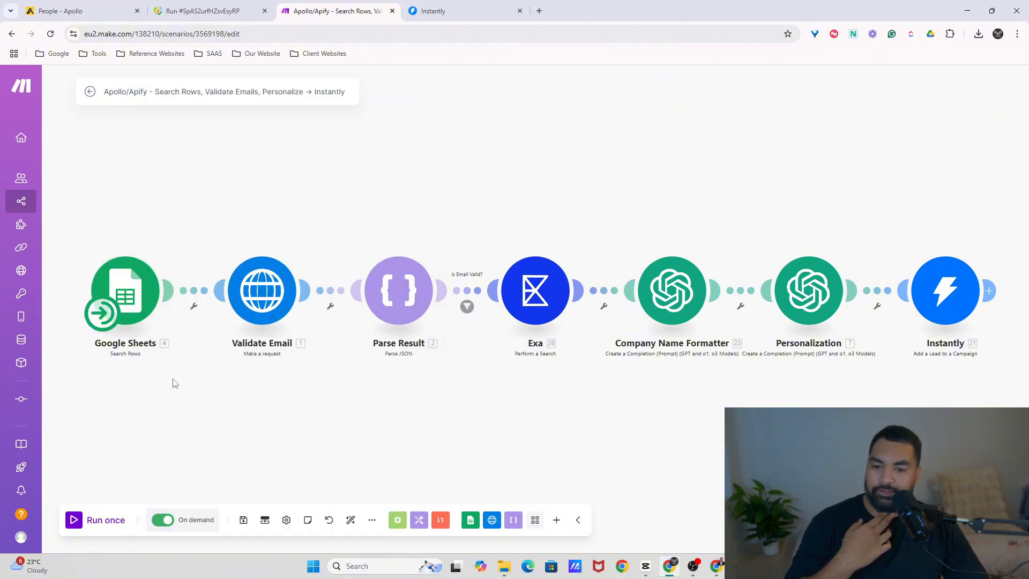
Run the scenario once and inspect the execution output of the Personalization and Instantly modules
{"action": "left_click", "coordinate": [75, 520]}
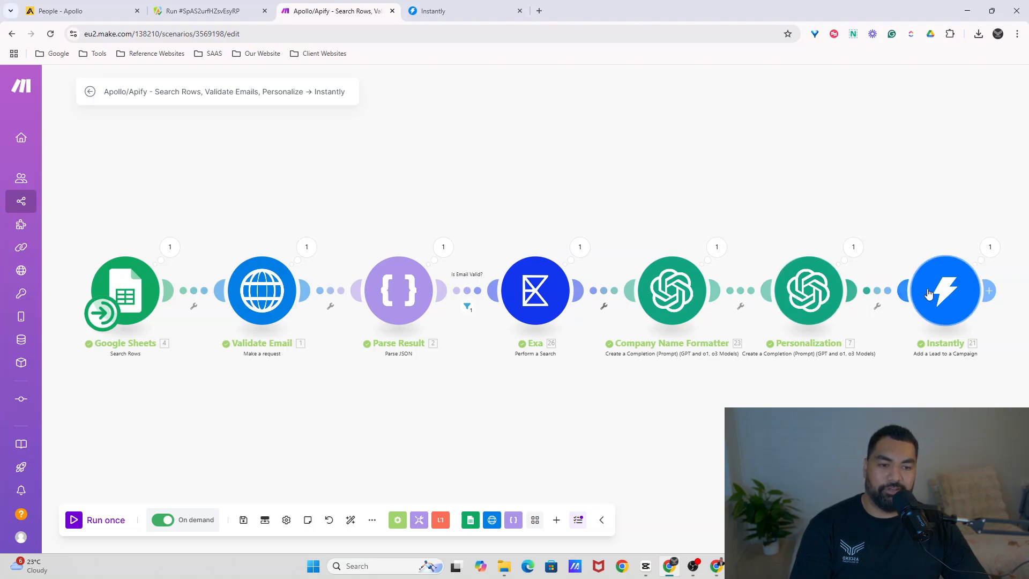
{"action": "left_click", "coordinate": [852, 248]}
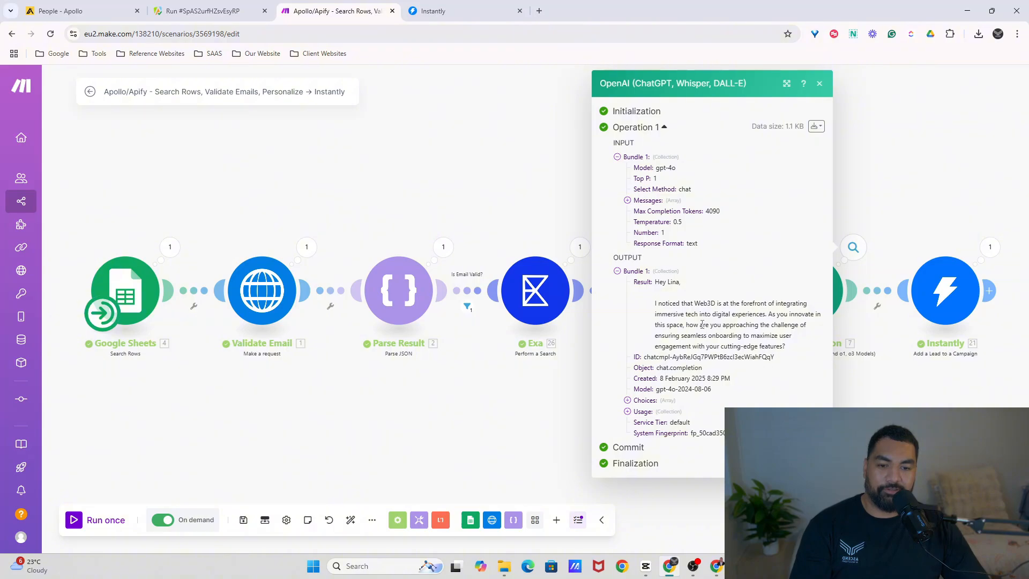
{"action": "left_click", "coordinate": [997, 270]}
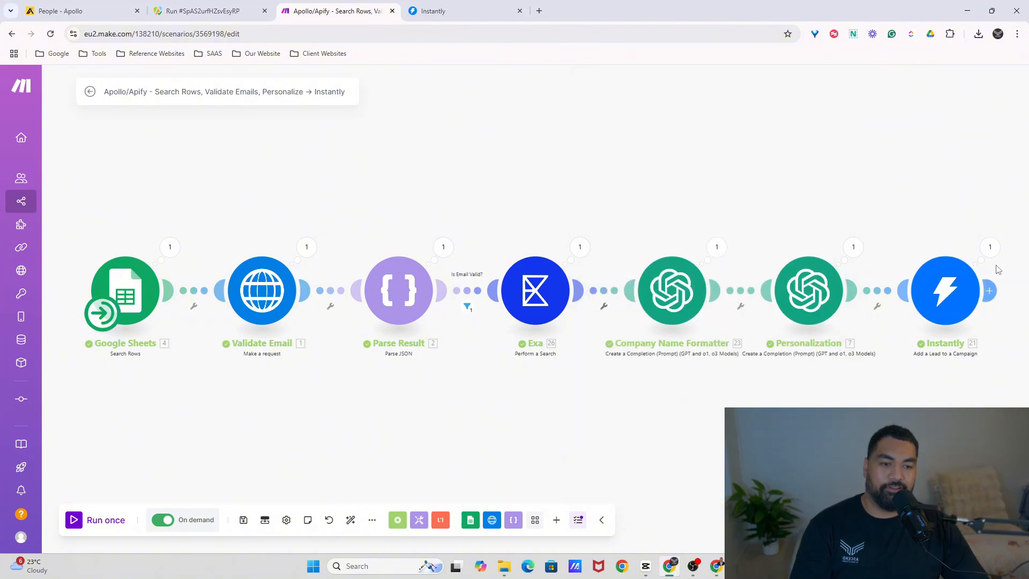
{"action": "left_click", "coordinate": [990, 251]}
{"action": "left_click", "coordinate": [658, 416]}
Switch to Instantly, reload YT Test Campaign and check its leads for the imported contact
{"action": "left_click", "coordinate": [435, 12]}
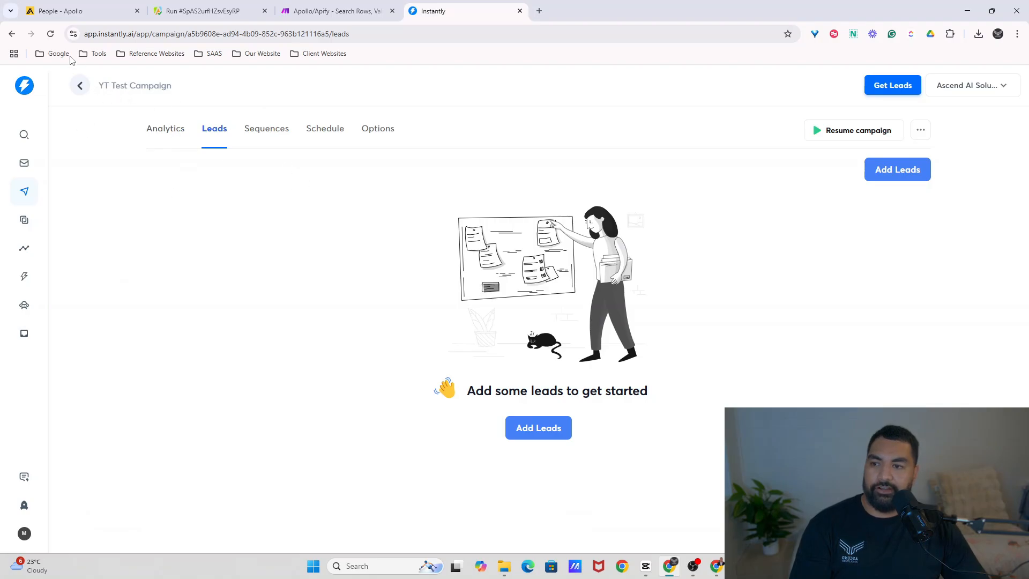
{"action": "left_click", "coordinate": [50, 34]}
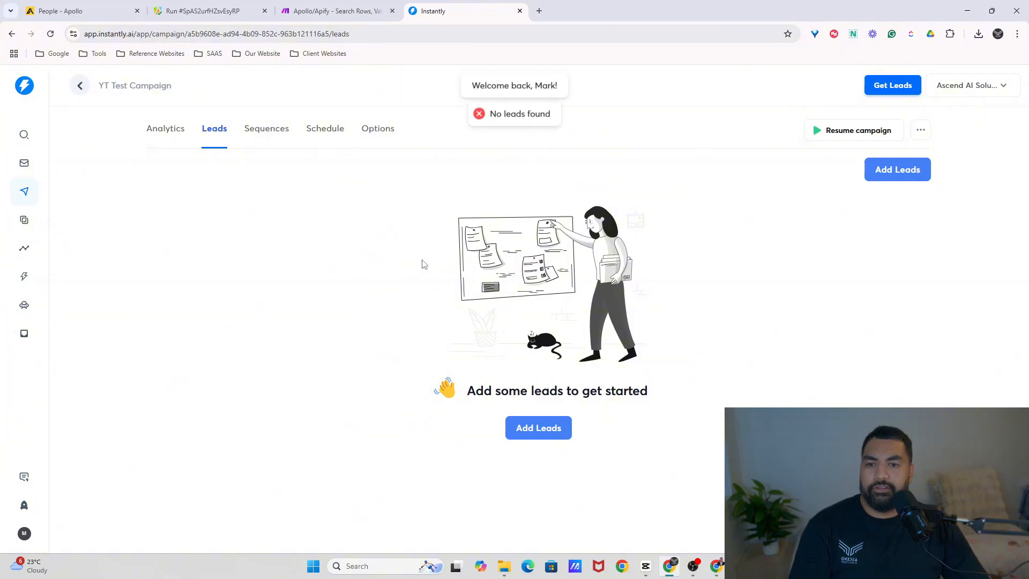
{"action": "left_click", "coordinate": [163, 135]}
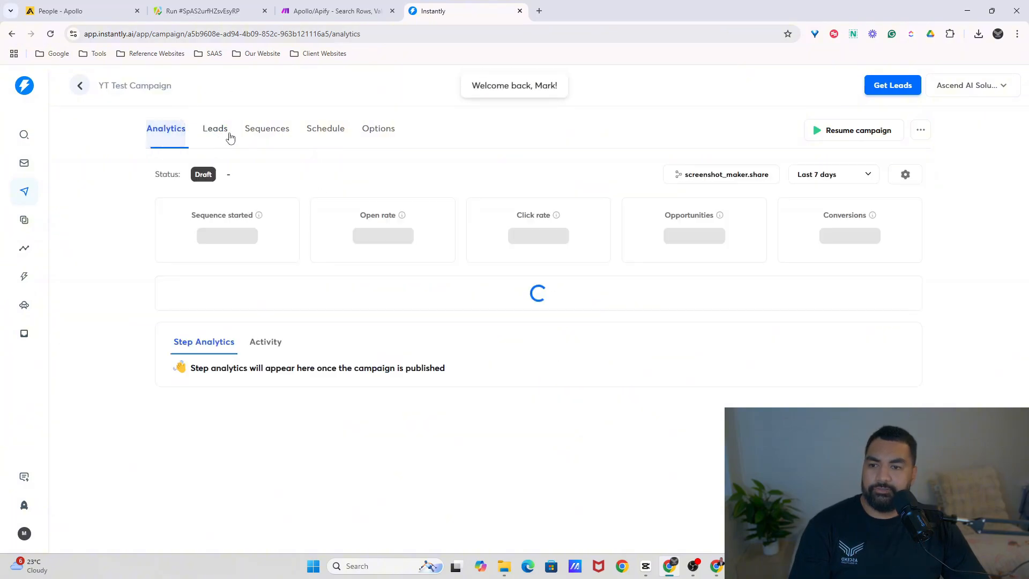
{"action": "left_click", "coordinate": [216, 132]}
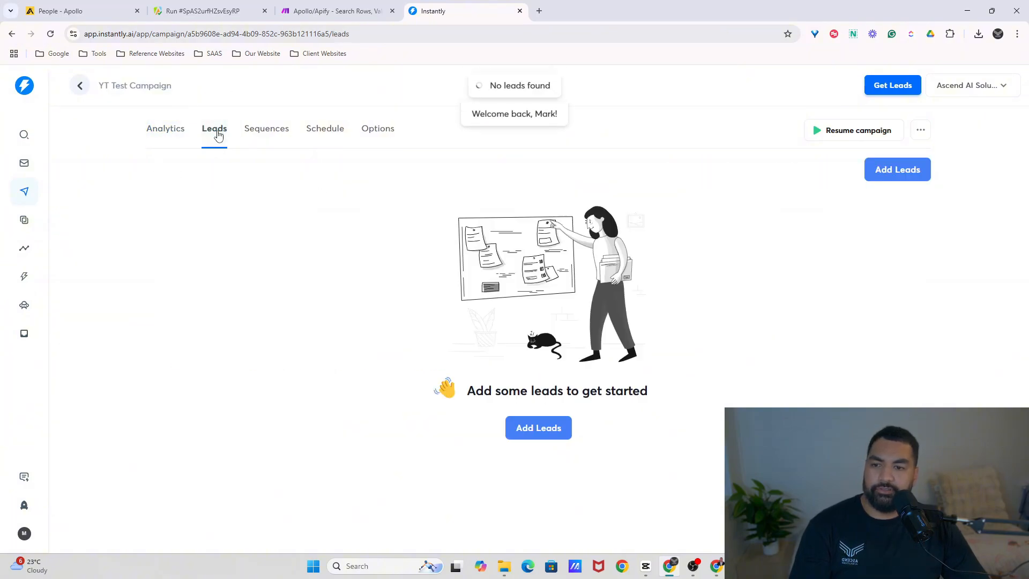
{"action": "left_click", "coordinate": [265, 136]}
{"action": "left_click", "coordinate": [220, 135]}
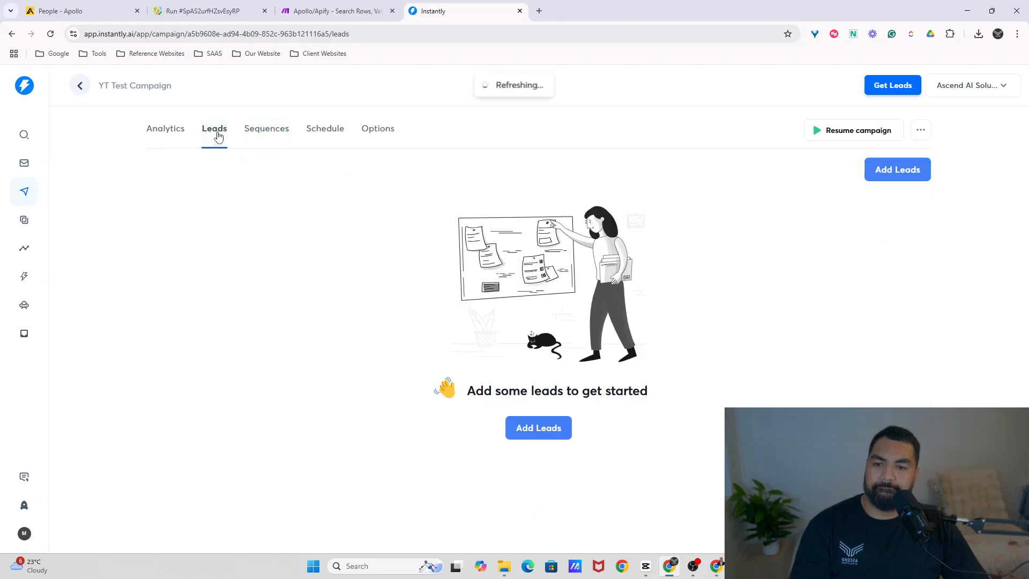
Switch to the Make scenario and set the Instantly module's Campaign ID to YT Test Campaign, saving and rechecking the module
{"action": "left_click", "coordinate": [320, 12]}
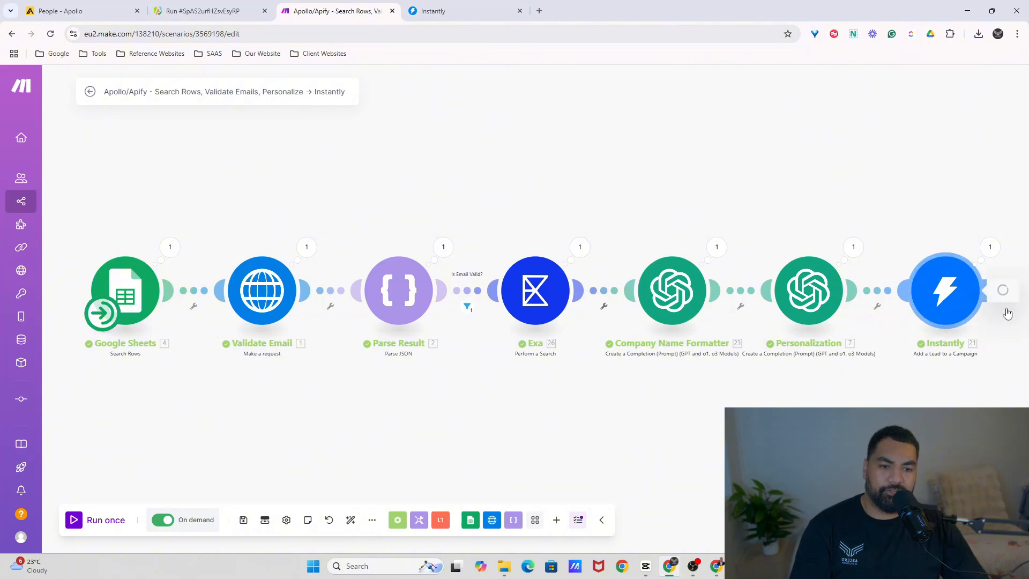
{"action": "left_click", "coordinate": [930, 288]}
{"action": "left_click", "coordinate": [758, 208]}
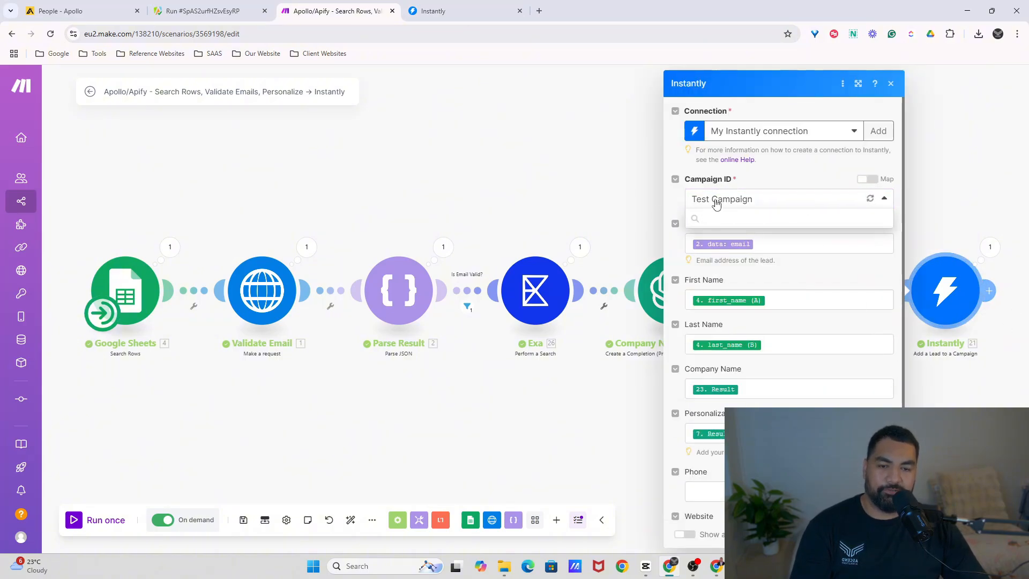
{"action": "left_click", "coordinate": [706, 236]}
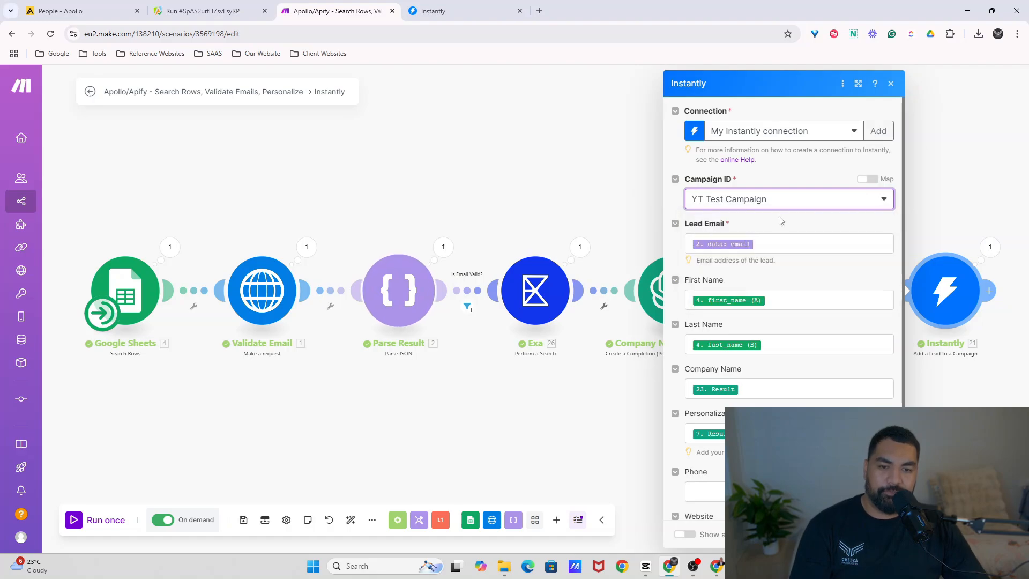
{"action": "left_click", "coordinate": [795, 177]}
{"action": "key", "text": "Escape"}
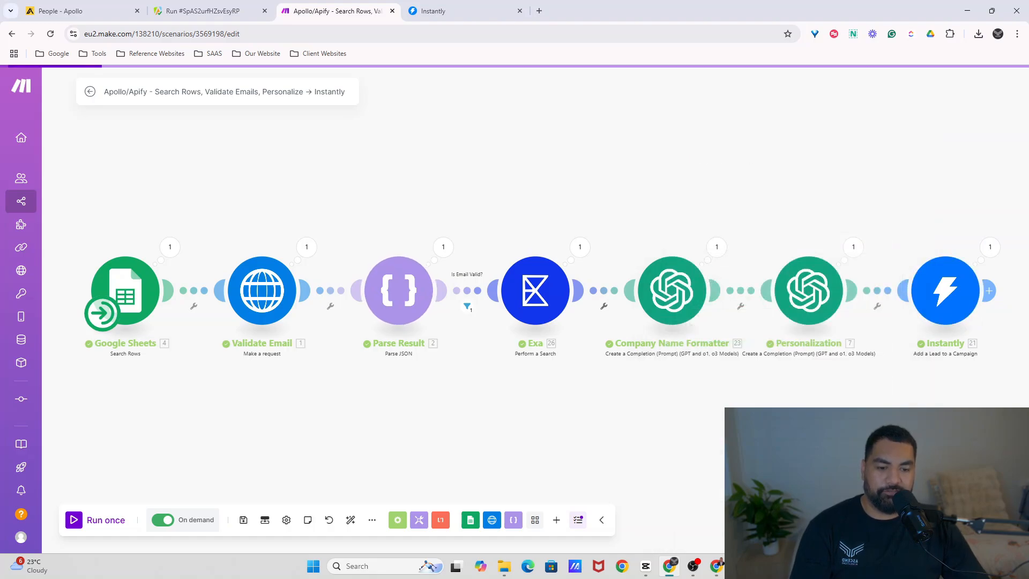
{"action": "left_click", "coordinate": [941, 300]}
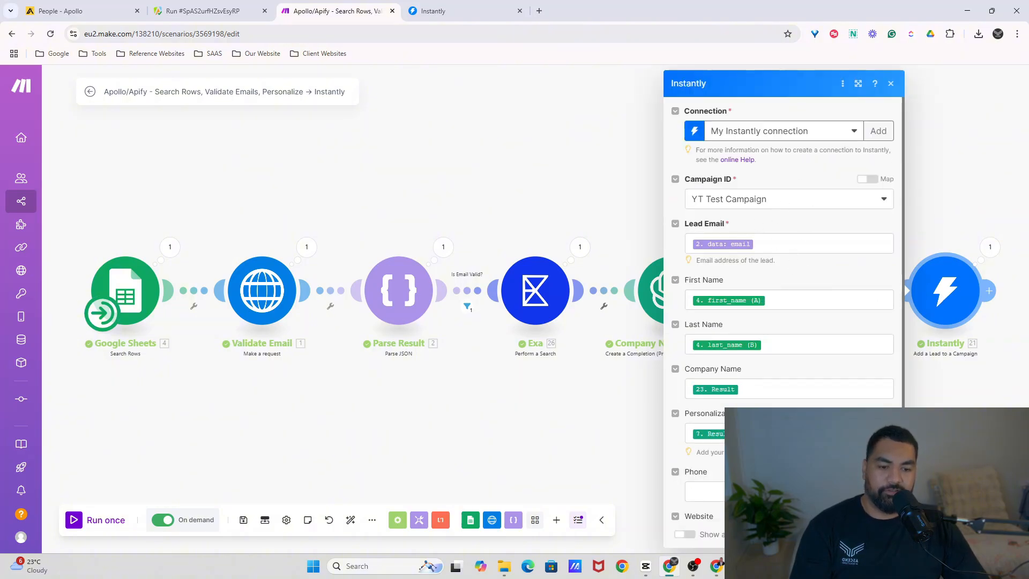
{"action": "key", "text": "Escape"}
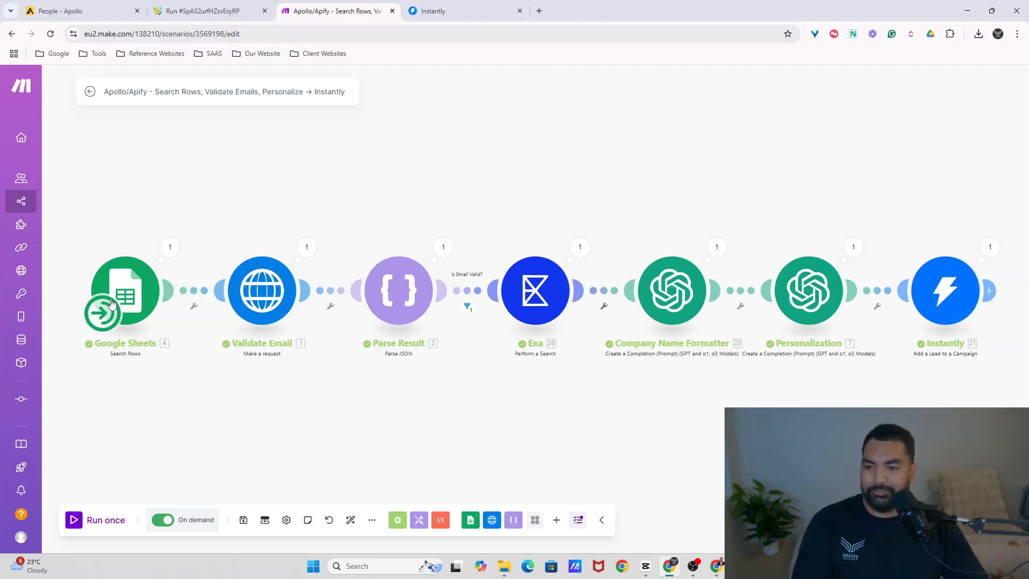
Run the scenario once and inspect the Instantly module's execution output
{"action": "left_click", "coordinate": [74, 519]}
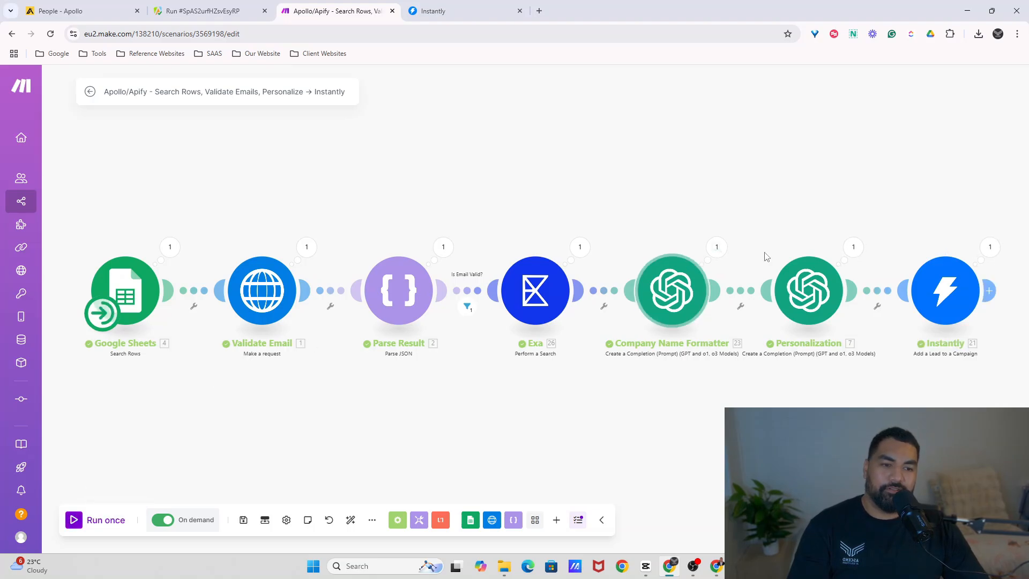
{"action": "left_click", "coordinate": [990, 246]}
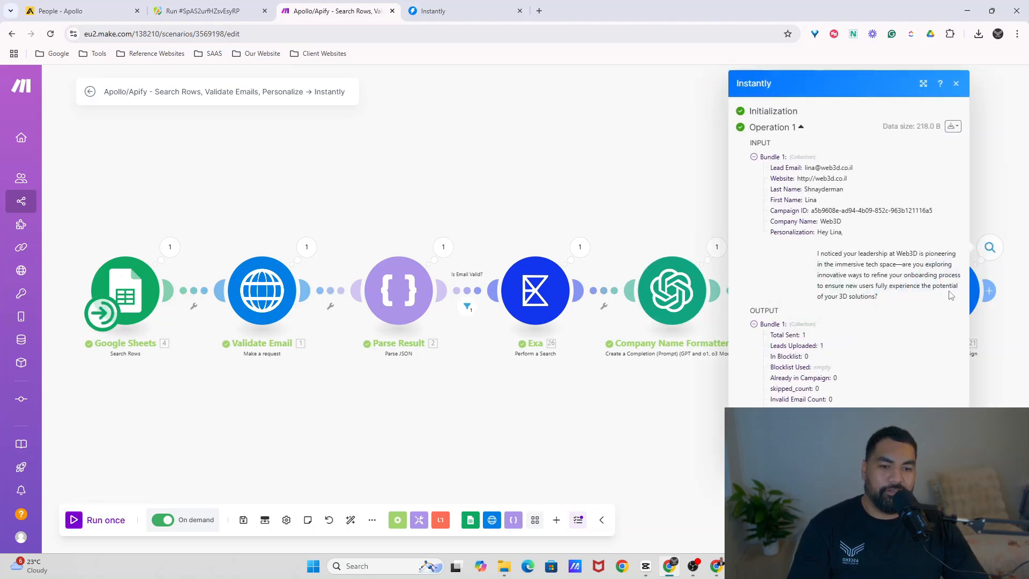
{"action": "left_click", "coordinate": [674, 430]}
Switch to Instantly, refresh YT Test Campaign's leads and reload the page to check the imported contact's details
{"action": "left_click", "coordinate": [433, 11]}
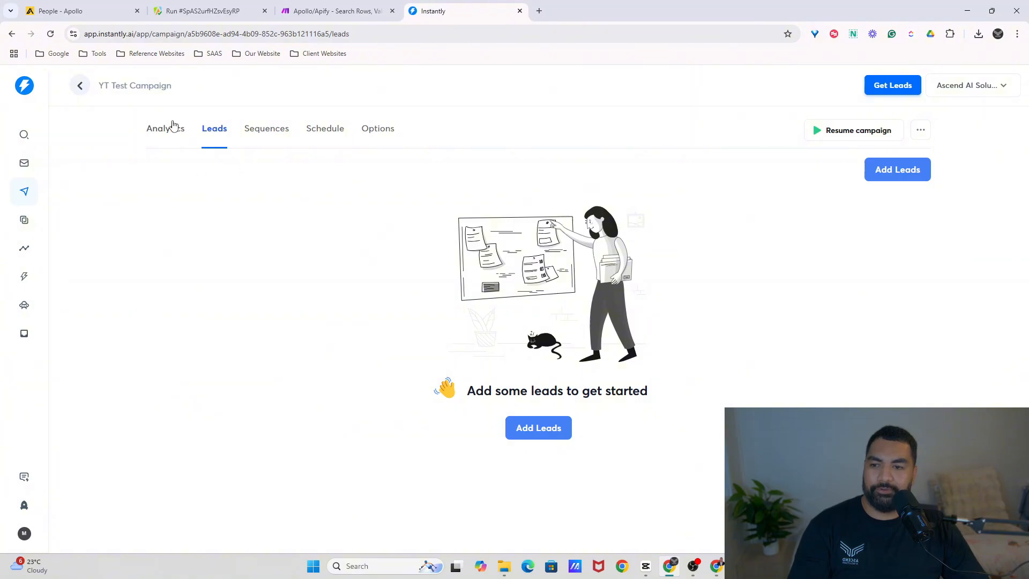
{"action": "left_click", "coordinate": [172, 126]}
{"action": "left_click", "coordinate": [220, 129]}
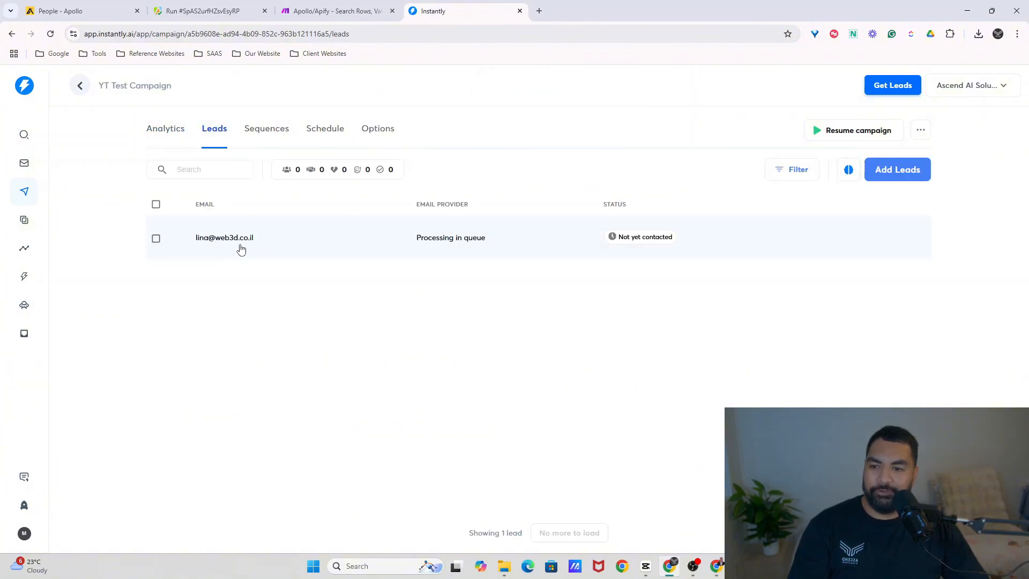
{"action": "left_click", "coordinate": [172, 129]}
{"action": "left_click", "coordinate": [214, 130]}
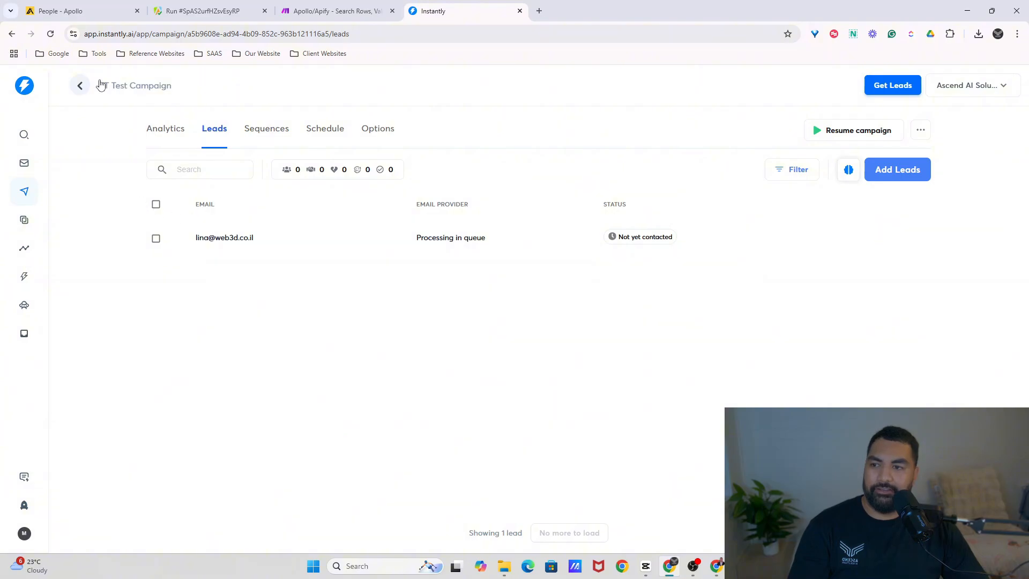
{"action": "left_click", "coordinate": [51, 34]}
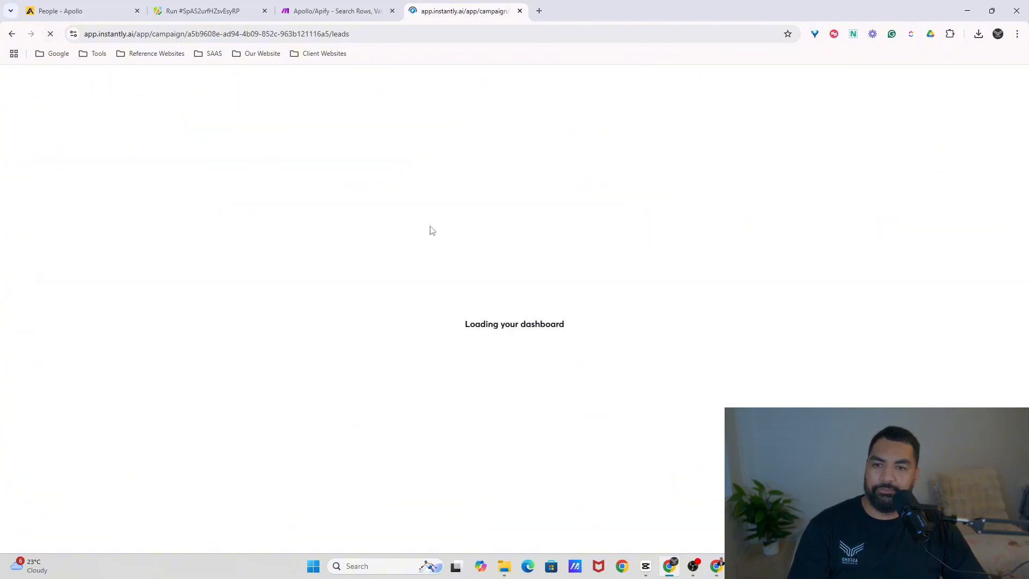
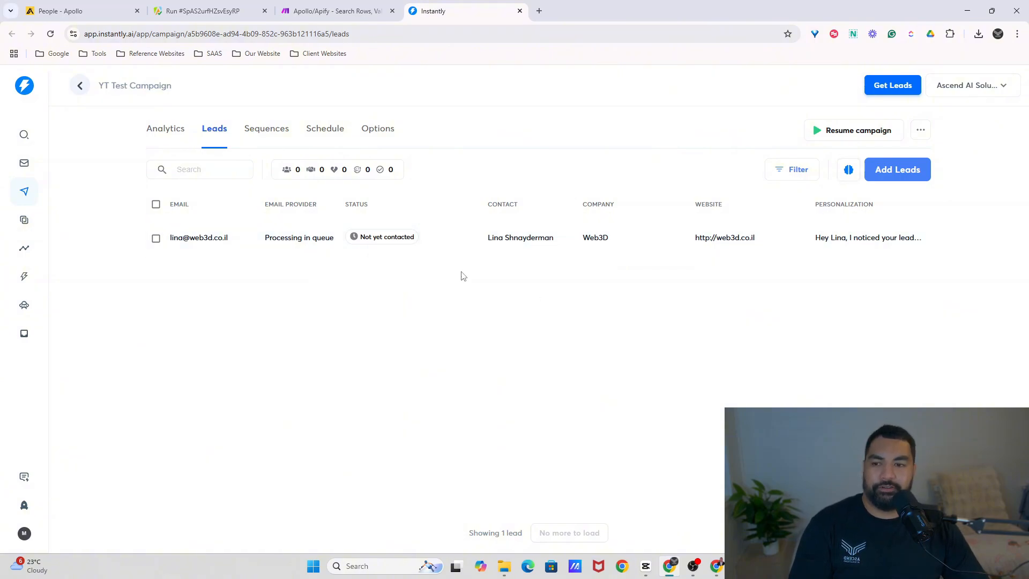
Insert the First Name variable into the Step 1 email body of the campaign's sequence and copy it
{"action": "left_click", "coordinate": [274, 131]}
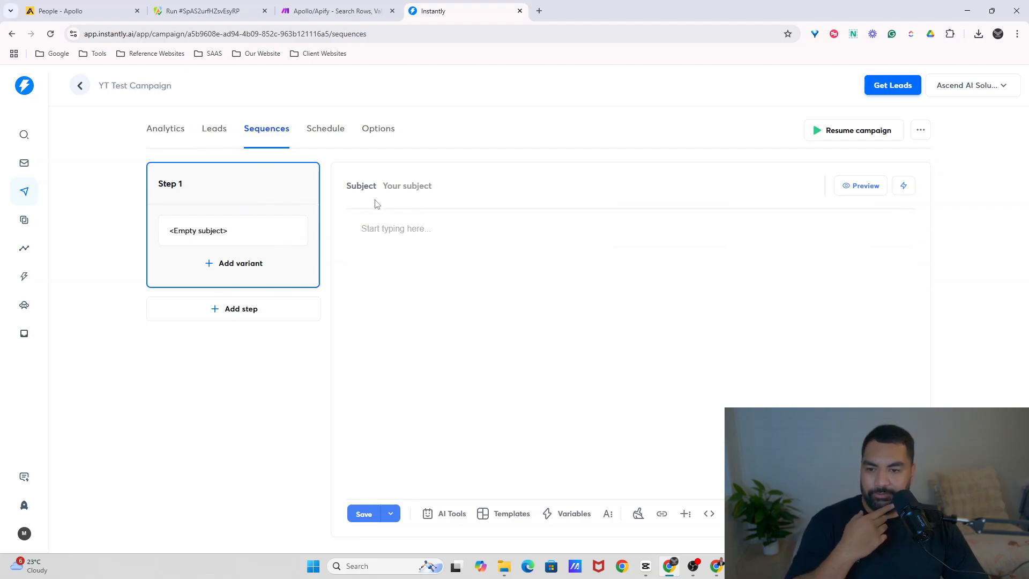
{"action": "left_click", "coordinate": [418, 191]}
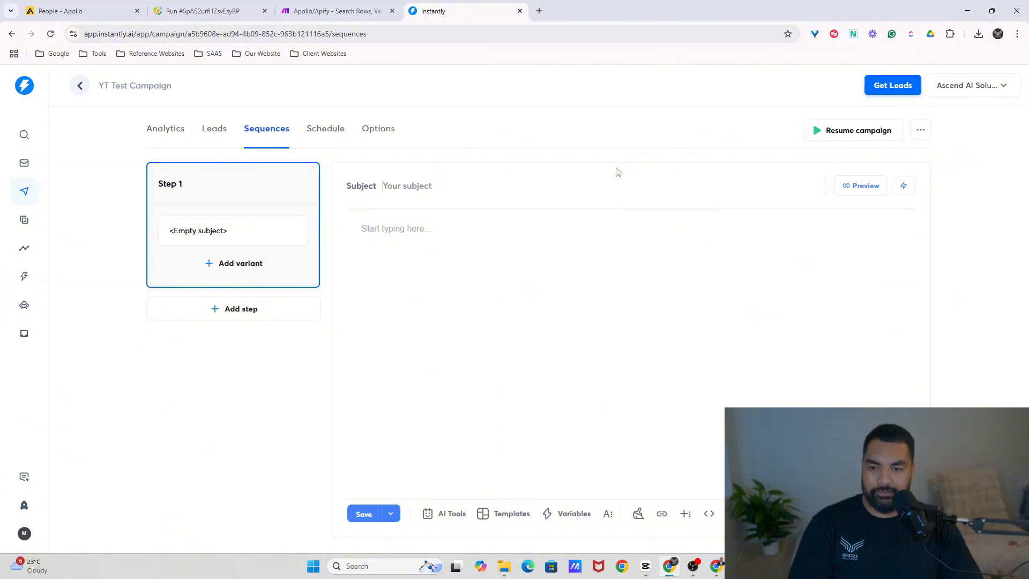
{"action": "type", "text": "S"}
{"action": "key", "text": "BackSpace"}
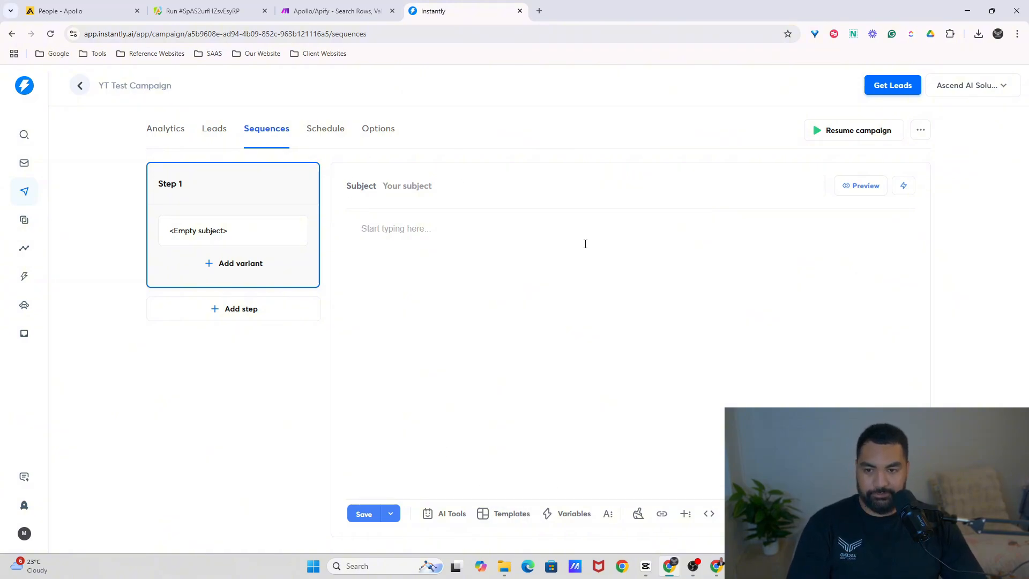
{"action": "left_click", "coordinate": [568, 513]}
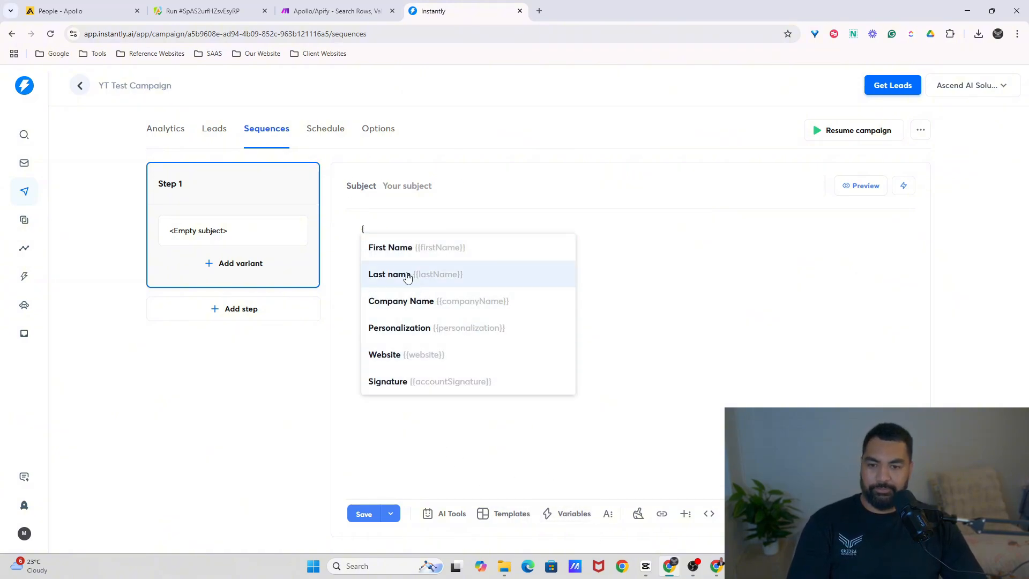
{"action": "left_click", "coordinate": [423, 252]}
{"action": "left_click_drag", "start_coordinate": [423, 233], "coordinate": [360, 233]}
{"action": "key", "text": "ctrl+c"}
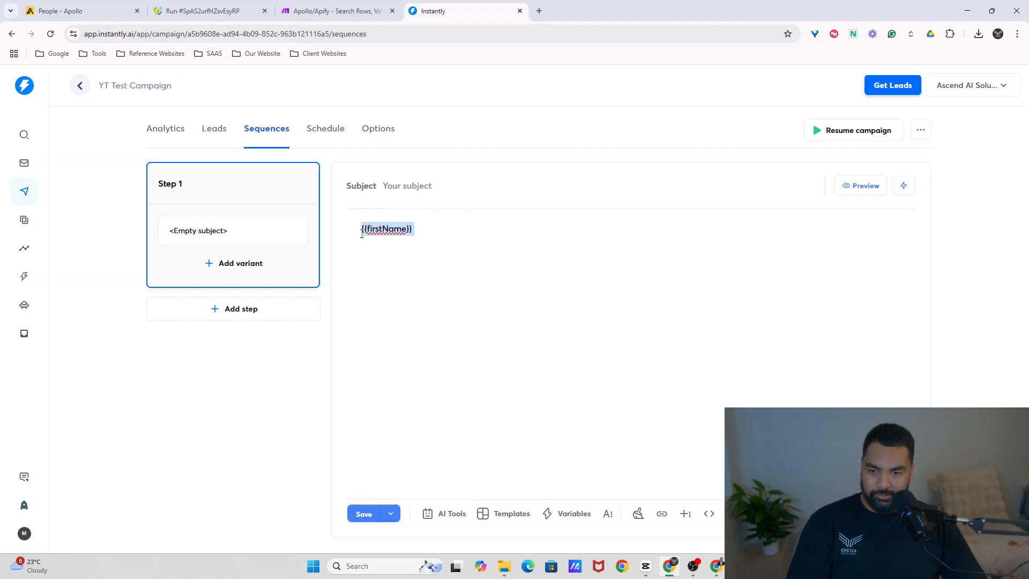
Move {{firstName}} from the email body to the subject line and preview the email
{"action": "left_click", "coordinate": [438, 193]}
{"action": "key", "text": "ctrl+v"}
{"action": "left_click_drag", "start_coordinate": [434, 230], "coordinate": [252, 225]}
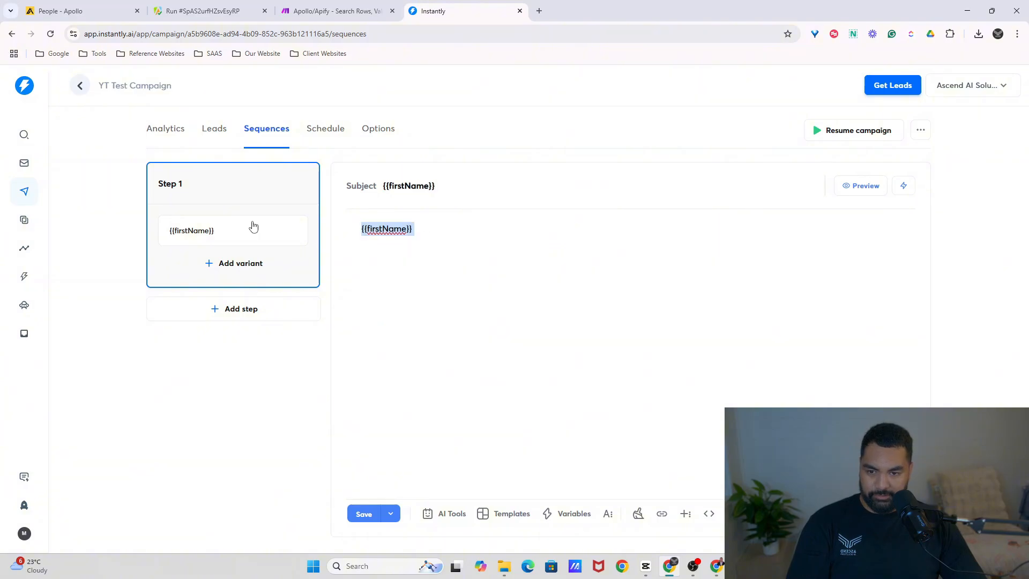
{"action": "key", "text": "BackSpace"}
{"action": "left_click", "coordinate": [863, 185]}
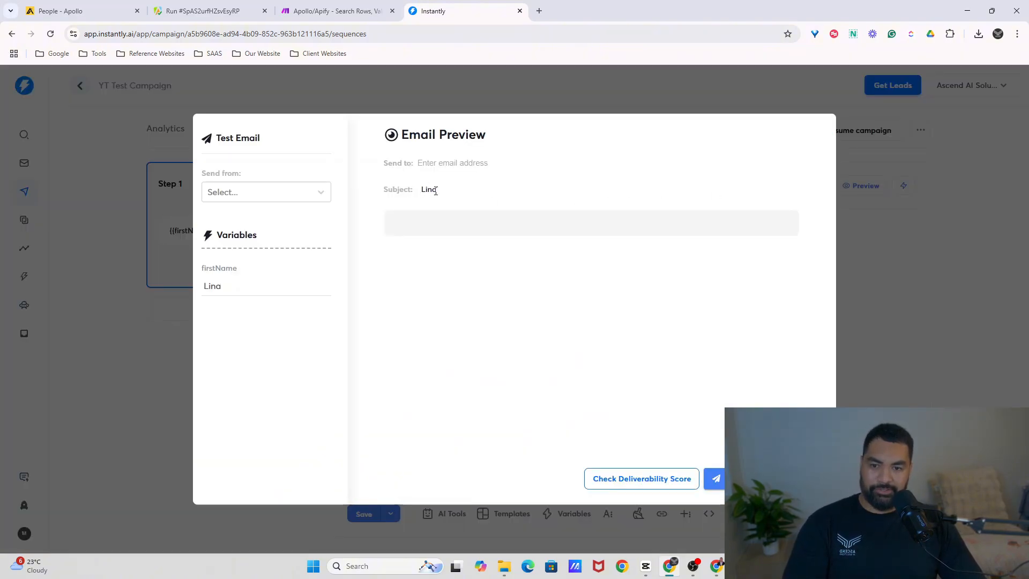
{"action": "left_click", "coordinate": [856, 260]}
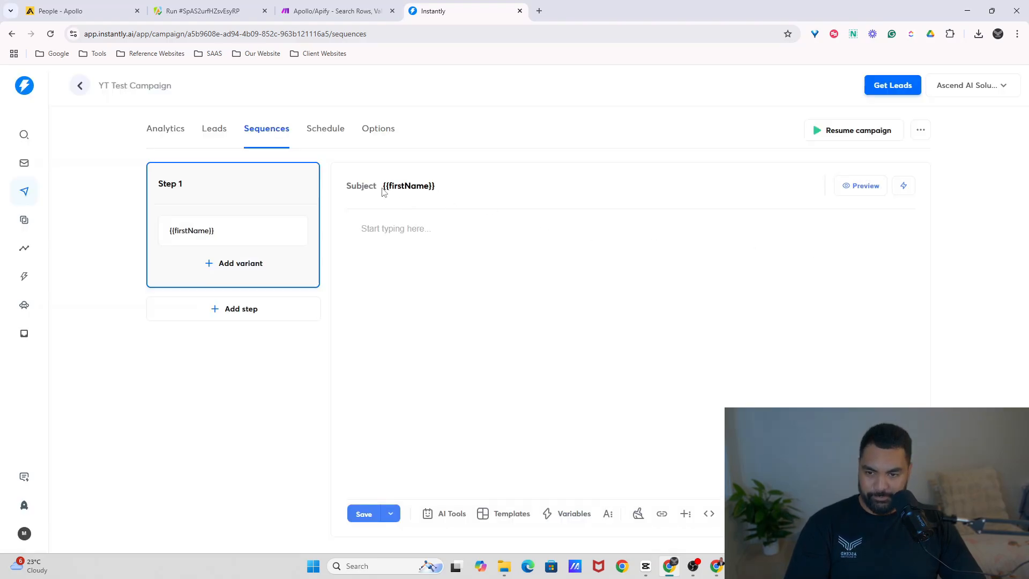
Extend the Step 1 subject to "{{firstName}}, quick question" and preview the email
{"action": "left_click", "coordinate": [454, 186]}
{"action": "type", "text": ", "}
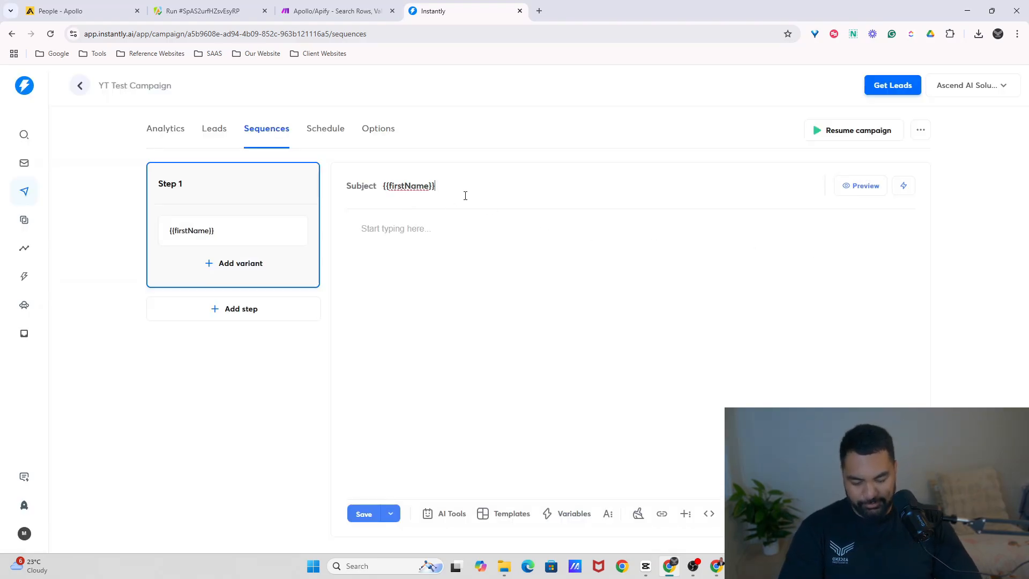
{"action": "type", "text": "Q"}
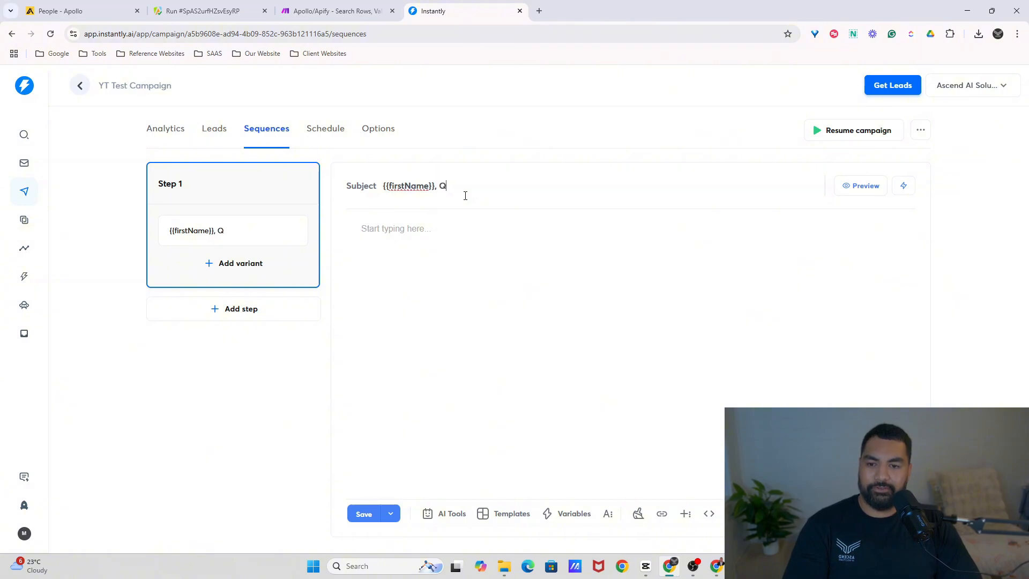
{"action": "type", "text": "ueck question!"}
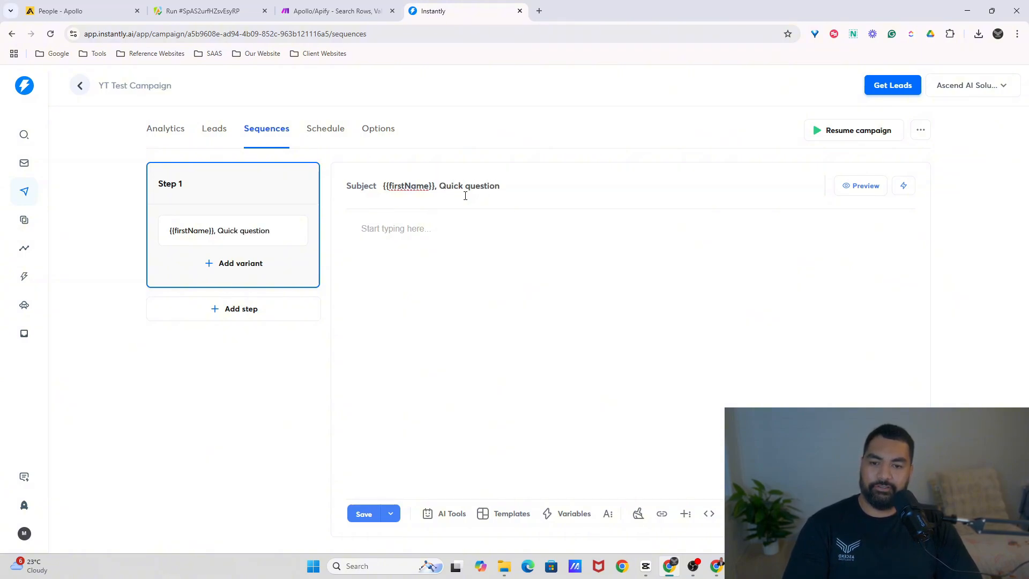
{"action": "left_click", "coordinate": [477, 230]}
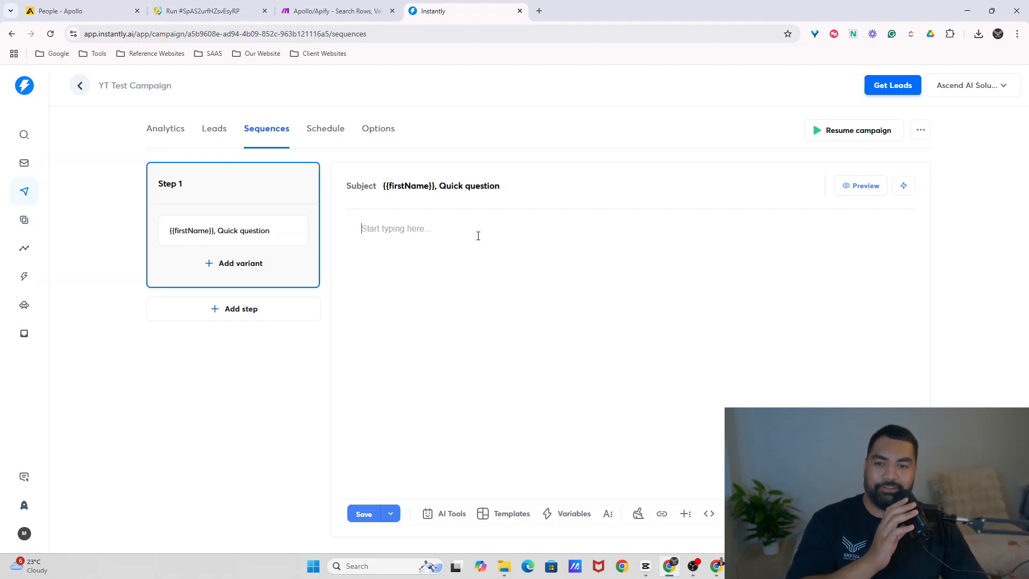
{"action": "left_click", "coordinate": [449, 187]}
{"action": "key", "text": "BackSpace"}
{"action": "type", "text": "q"}
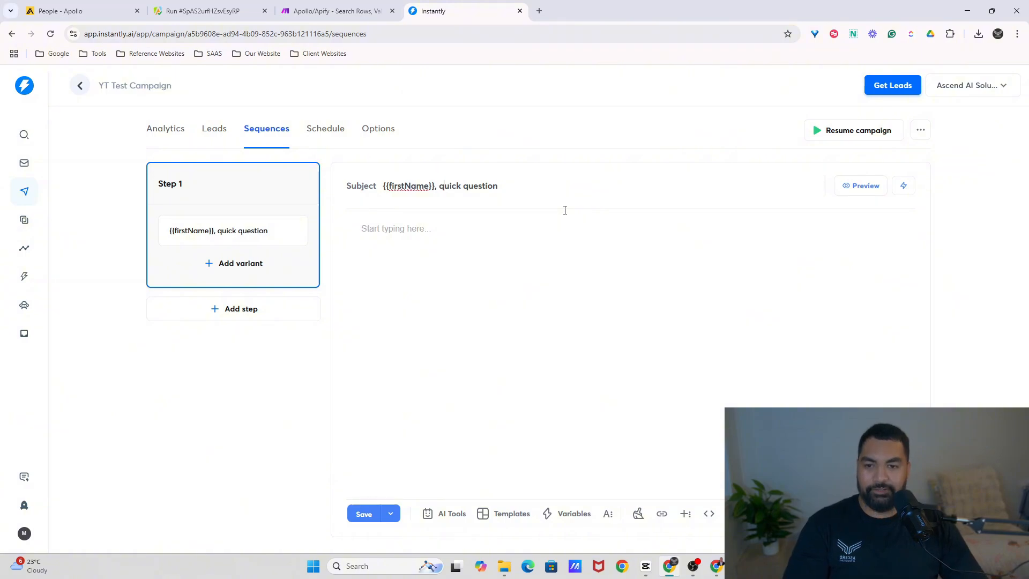
{"action": "left_click", "coordinate": [458, 235]}
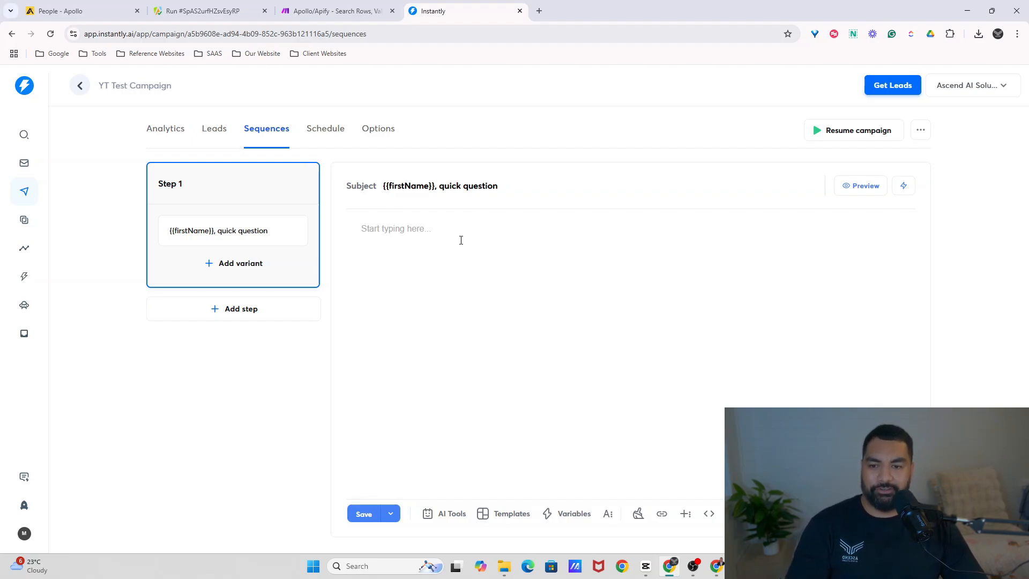
{"action": "left_click", "coordinate": [856, 185]}
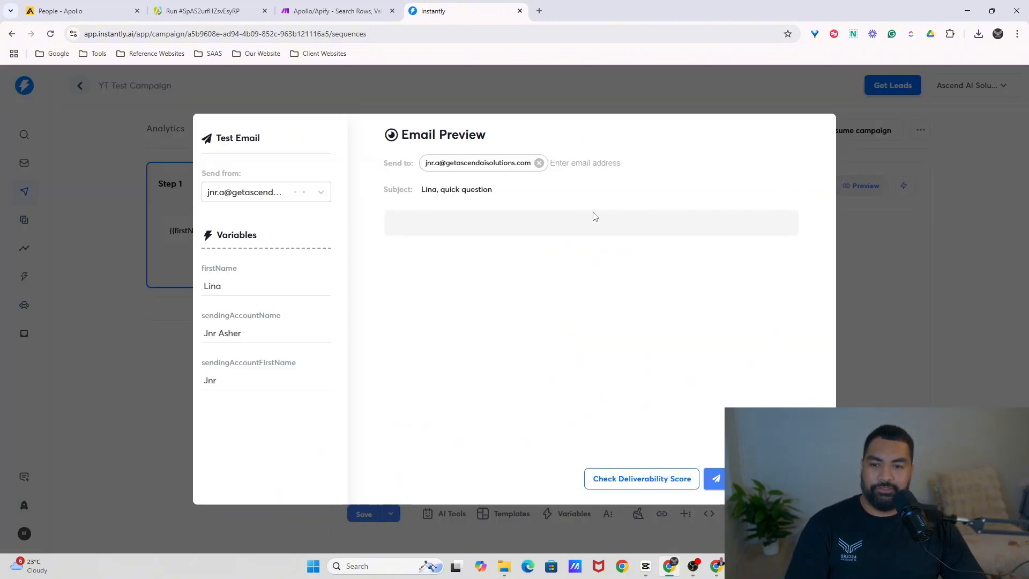
{"action": "left_click", "coordinate": [898, 263]}
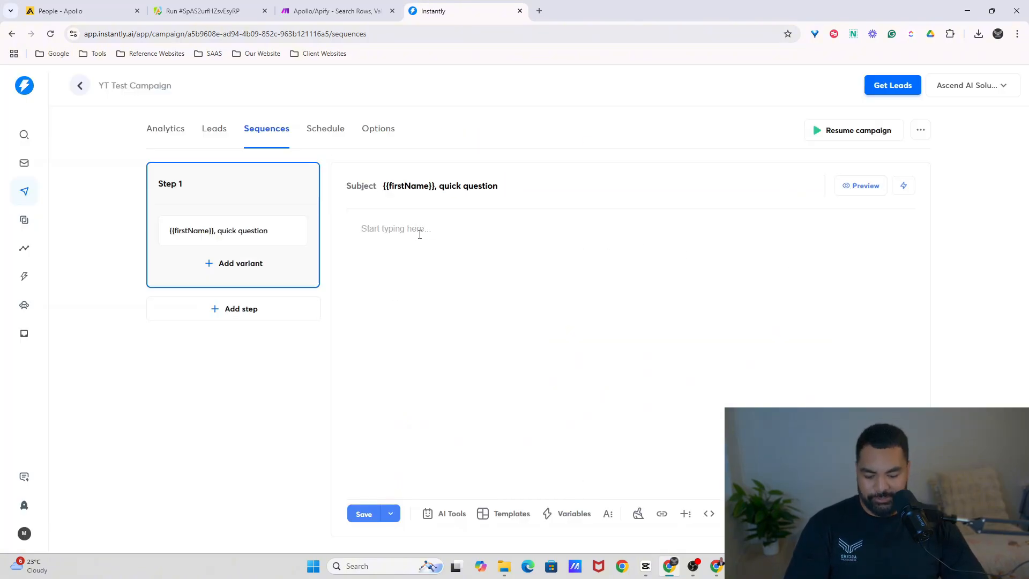
Draft the sample body "Hey ____", "saw that you did X", "wanted to see how you felt about cold outreach", and clear it again
{"action": "type", "text": "Hey"}
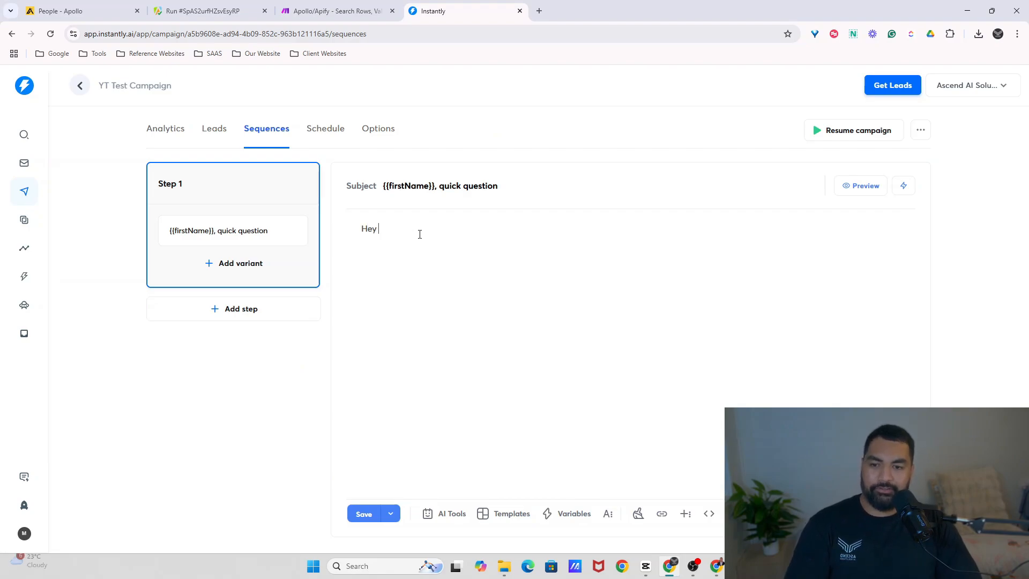
{"action": "key", "text": "BackSpace"}
{"action": "type", "text": "y ____"}
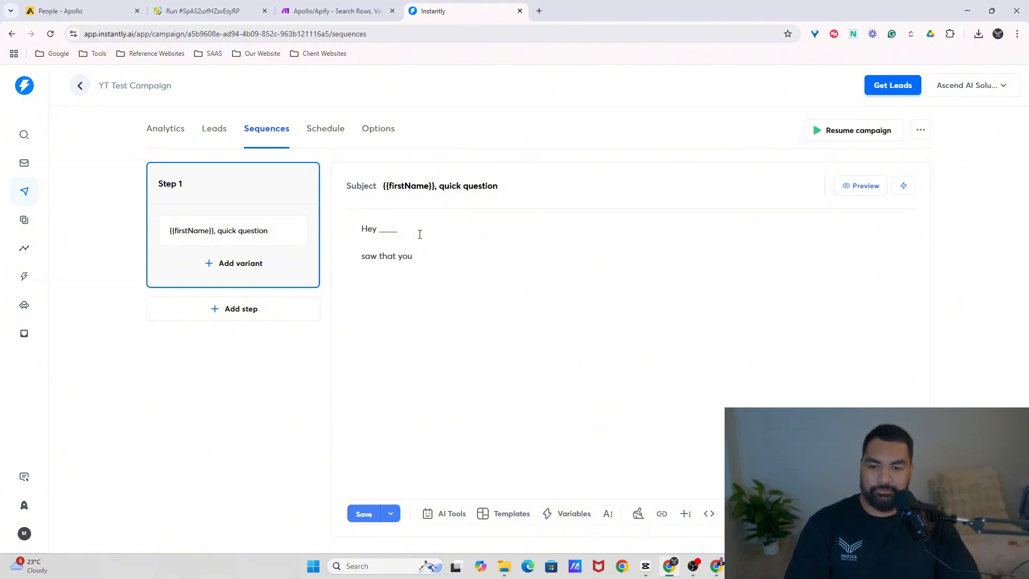
{"action": "type", "text": "did X"}
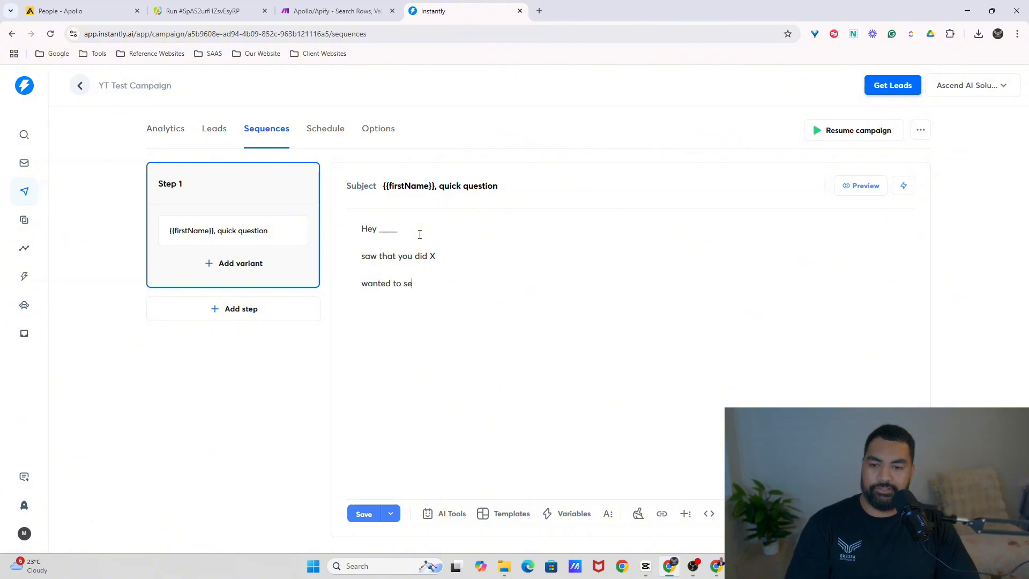
{"action": "type", "text": "you felt about cold outreach"}
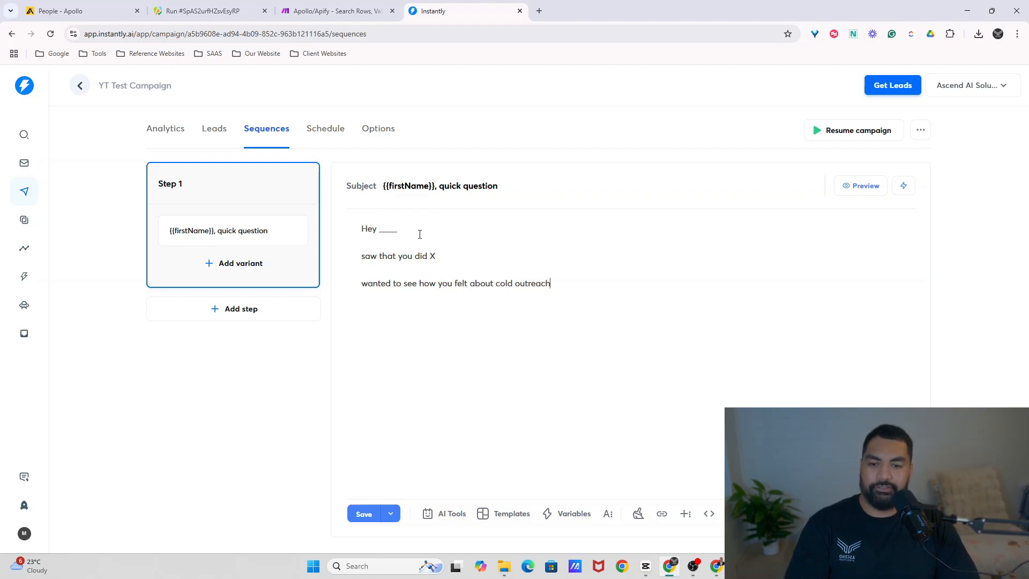
{"action": "left_click_drag", "start_coordinate": [546, 283], "coordinate": [313, 230]}
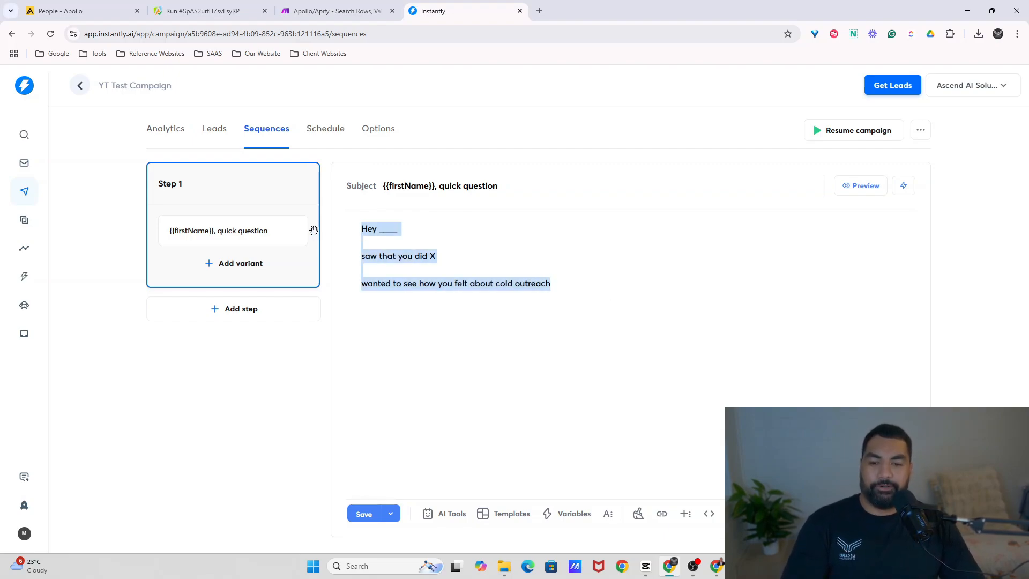
{"action": "key", "text": "BackSpace"}
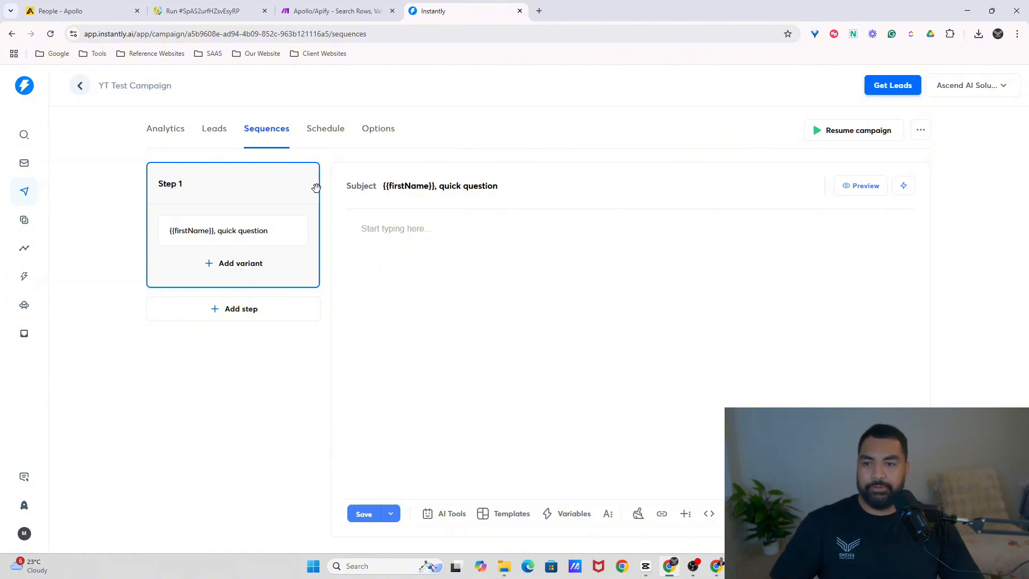
Check the campaign leads' Personalization field and insert the Personalization variable into the Step 1 email body
{"action": "left_click", "coordinate": [214, 129]}
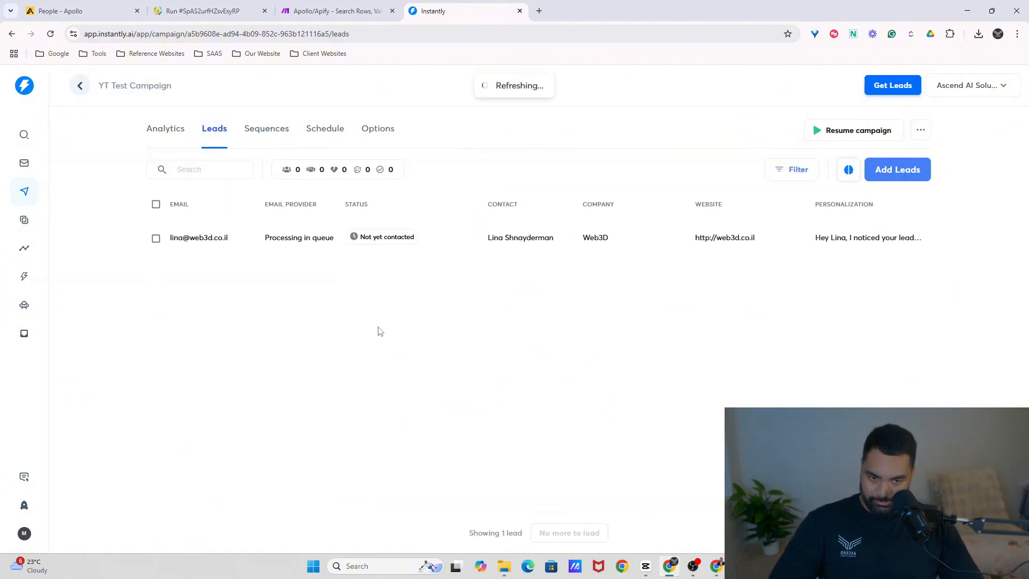
{"action": "double_click", "coordinate": [843, 204]}
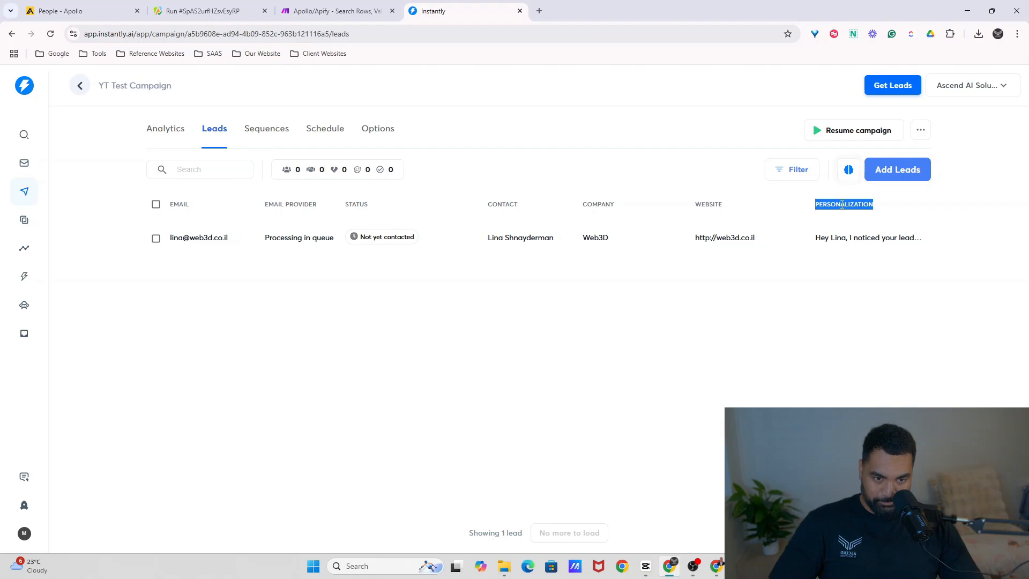
{"action": "left_click", "coordinate": [281, 134]}
{"action": "left_click", "coordinate": [458, 272]}
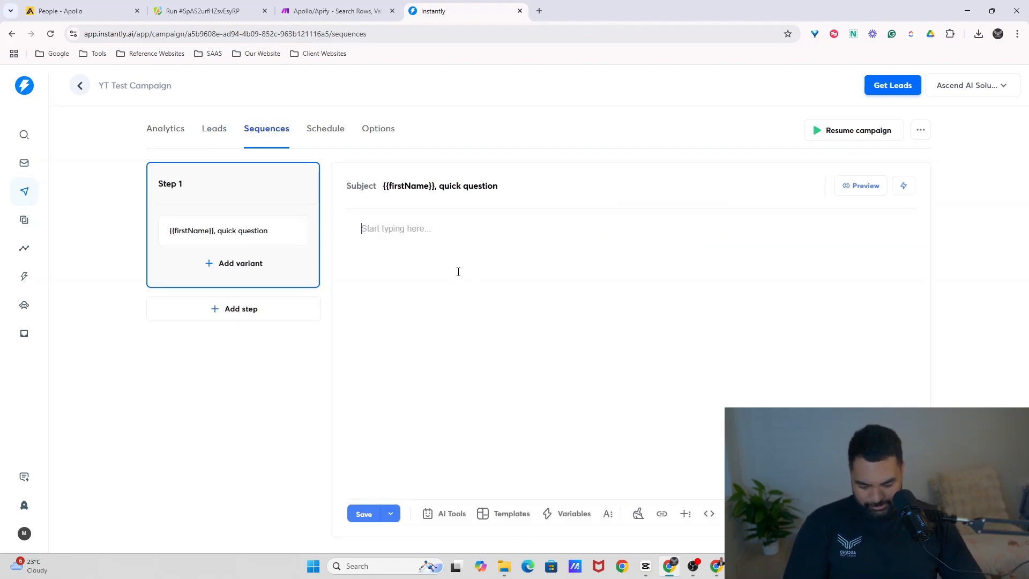
{"action": "left_click", "coordinate": [569, 513]}
{"action": "left_click", "coordinate": [395, 328]}
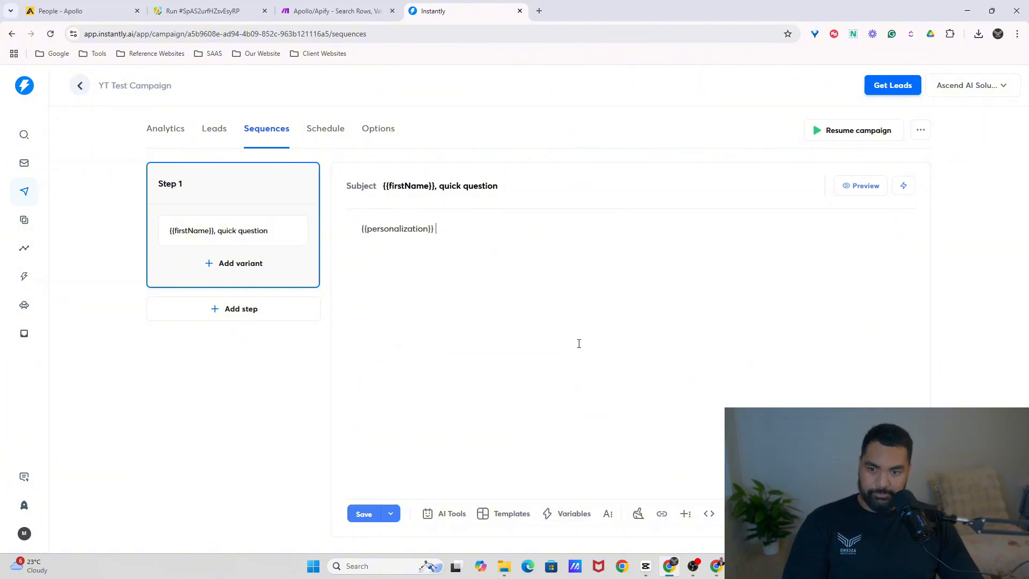
Preview the Step 1 email and compare its text with the Personalization module's output in the Make scenario
{"action": "left_click", "coordinate": [864, 188]}
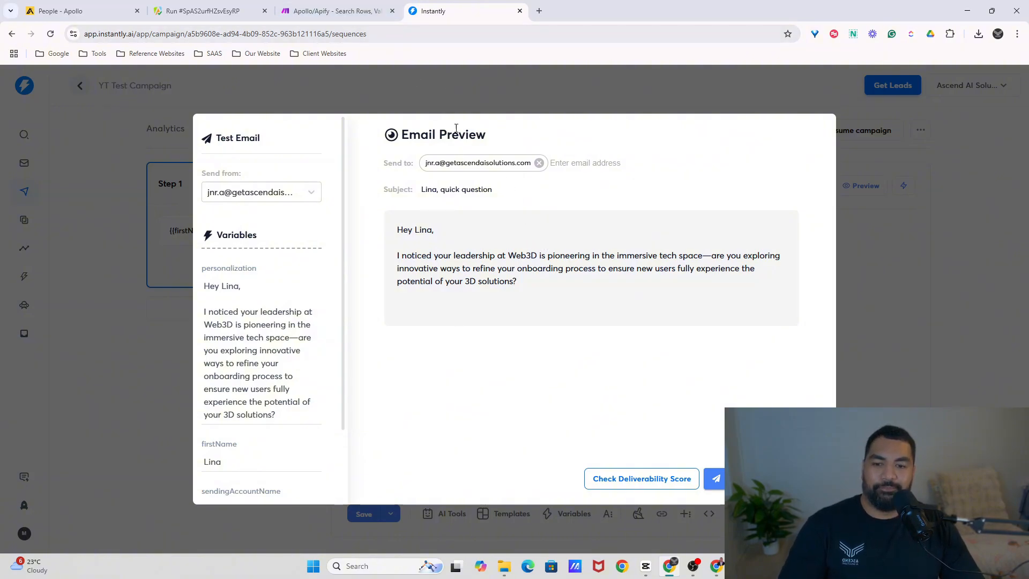
{"action": "left_click", "coordinate": [364, 11]}
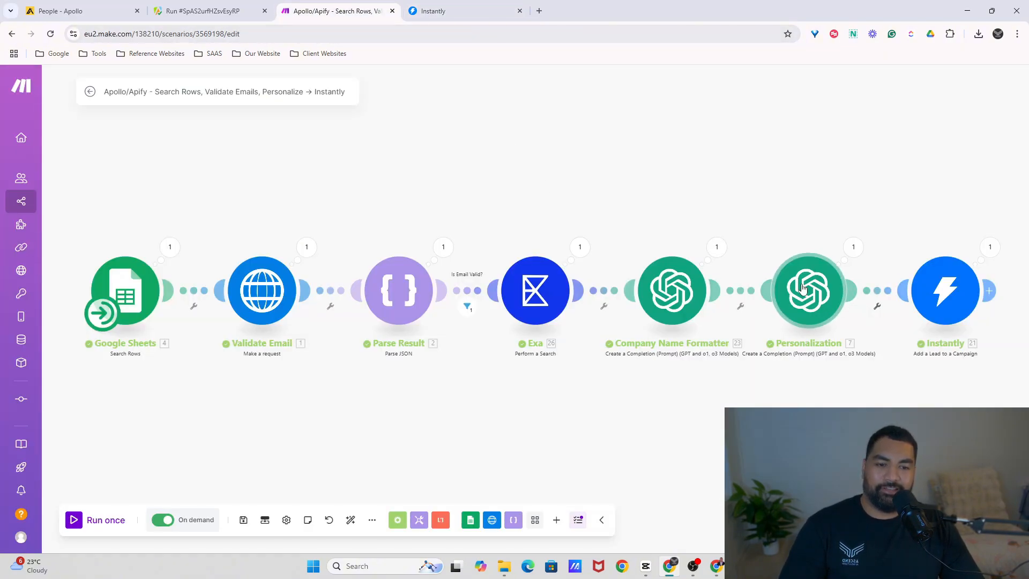
{"action": "left_click", "coordinate": [853, 246]}
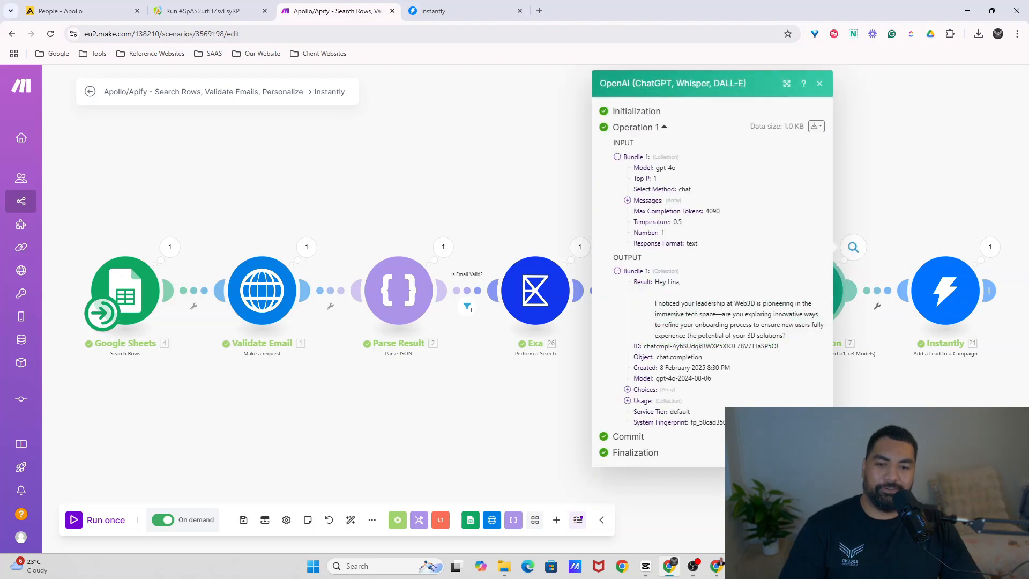
{"action": "left_click", "coordinate": [434, 11]}
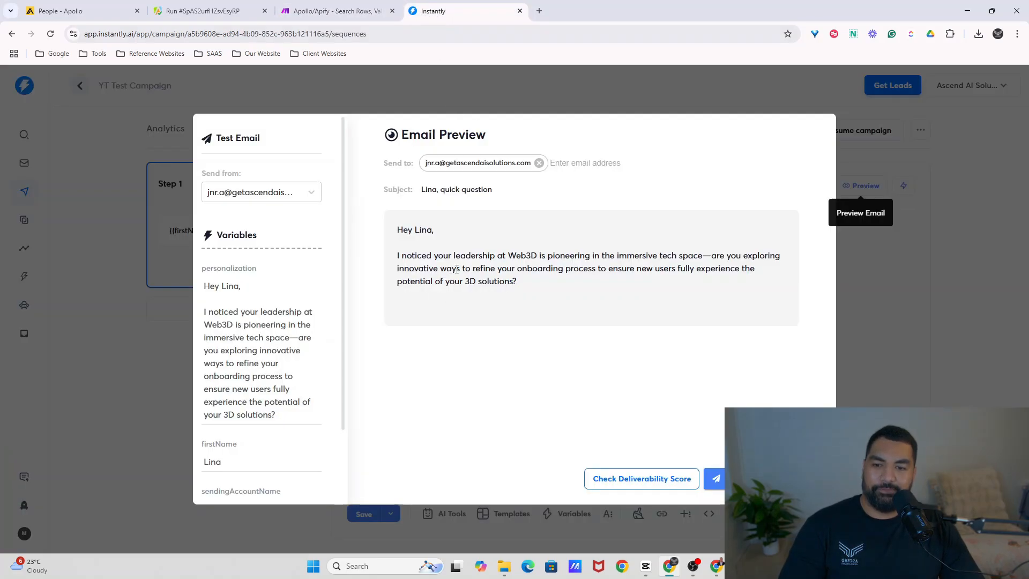
{"action": "left_click", "coordinate": [842, 312]}
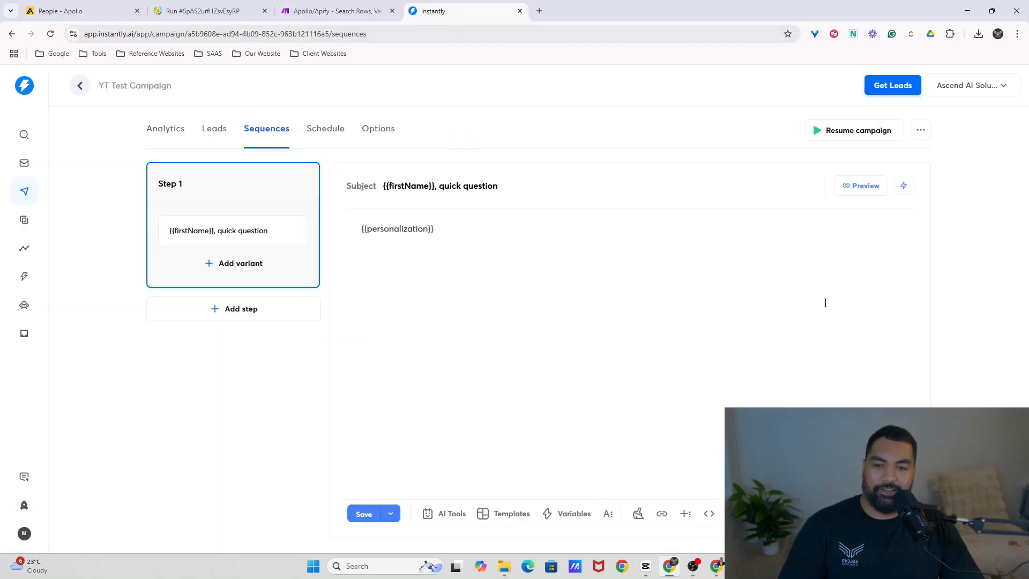
Start a new paragraph below {{personalization}} in the Step 1 body and preview the email
{"action": "left_click", "coordinate": [487, 318]}
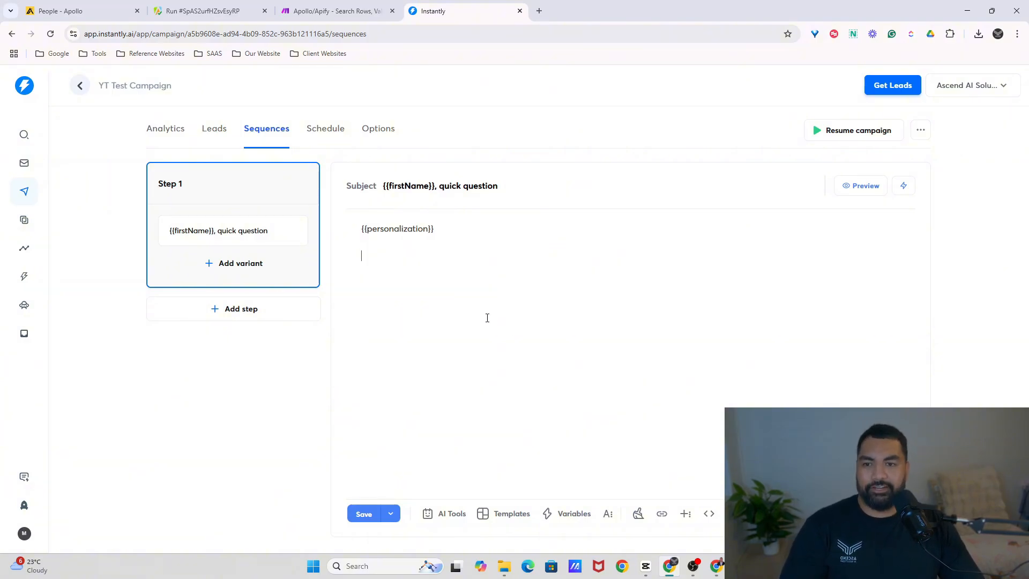
{"action": "left_click", "coordinate": [852, 186]}
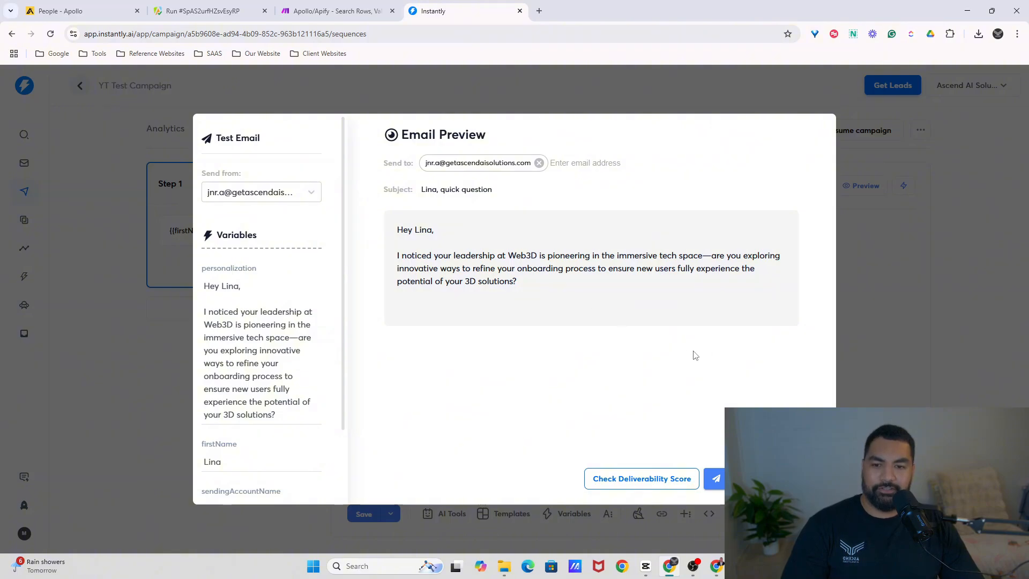
{"action": "left_click", "coordinate": [858, 297]}
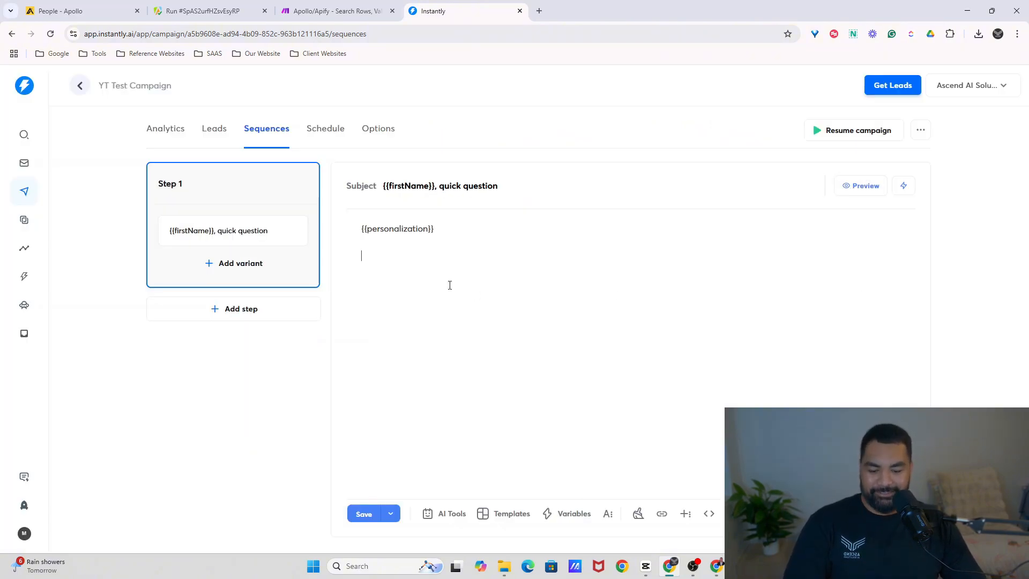
Write "I run an AI agency that helps business land more appointments with their ideal clients." below the {{personalization}} variable
{"action": "type", "text": "R"}
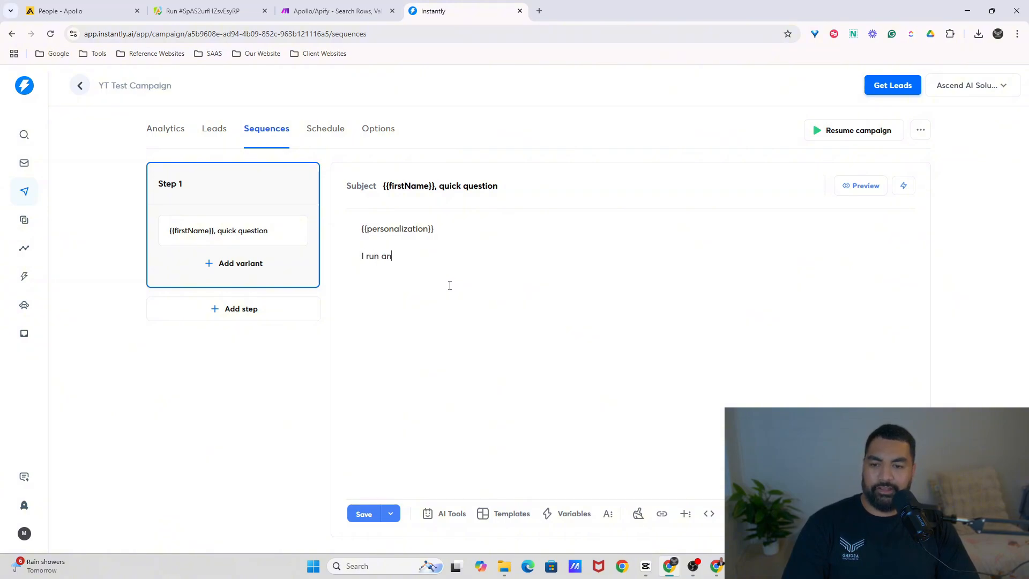
{"action": "type", "text": "y tha that"}
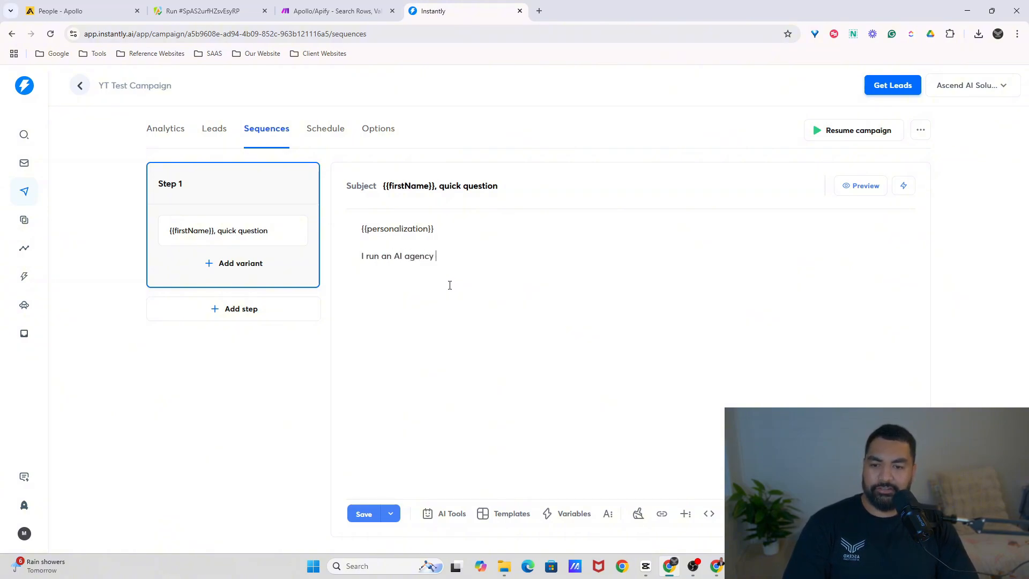
{"action": "key", "text": "BackSpace"}
{"action": "key", "text": "BackSpace"}
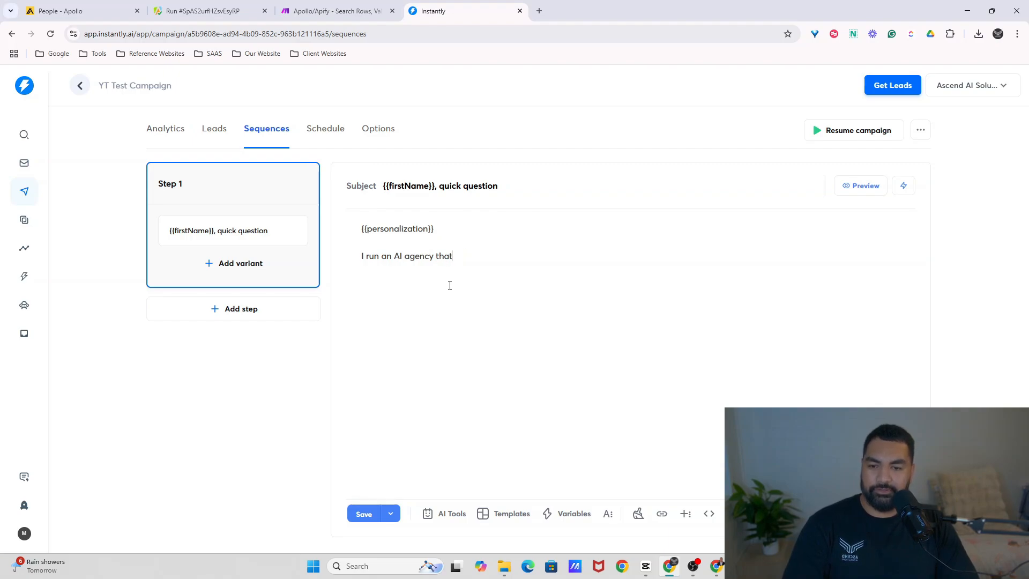
{"action": "type", "text": "helps business "}
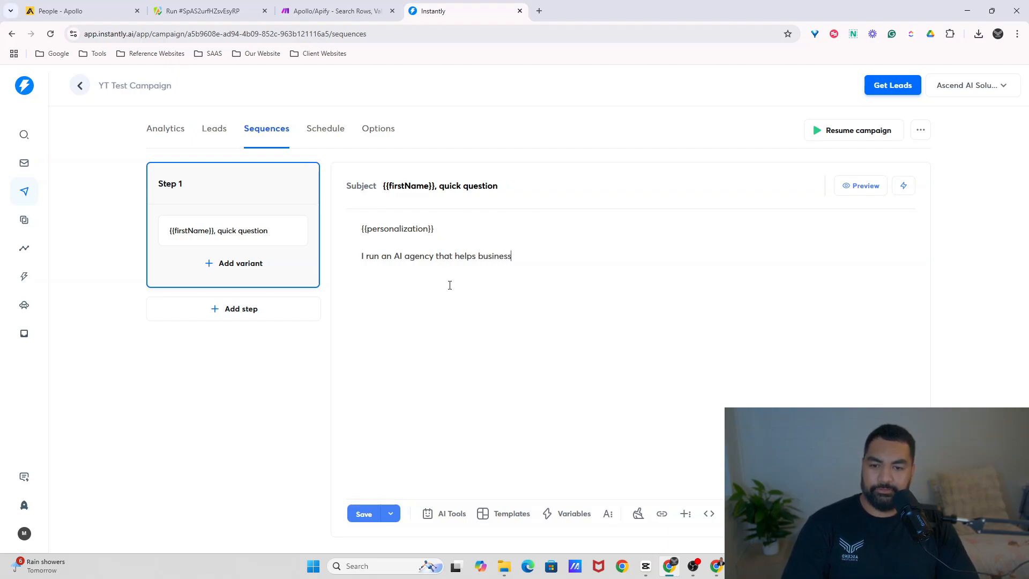
{"action": "type", "text": "ladn"}
{"action": "key", "text": "BackSpace"}
{"action": "type", "text": "nd more appo"}
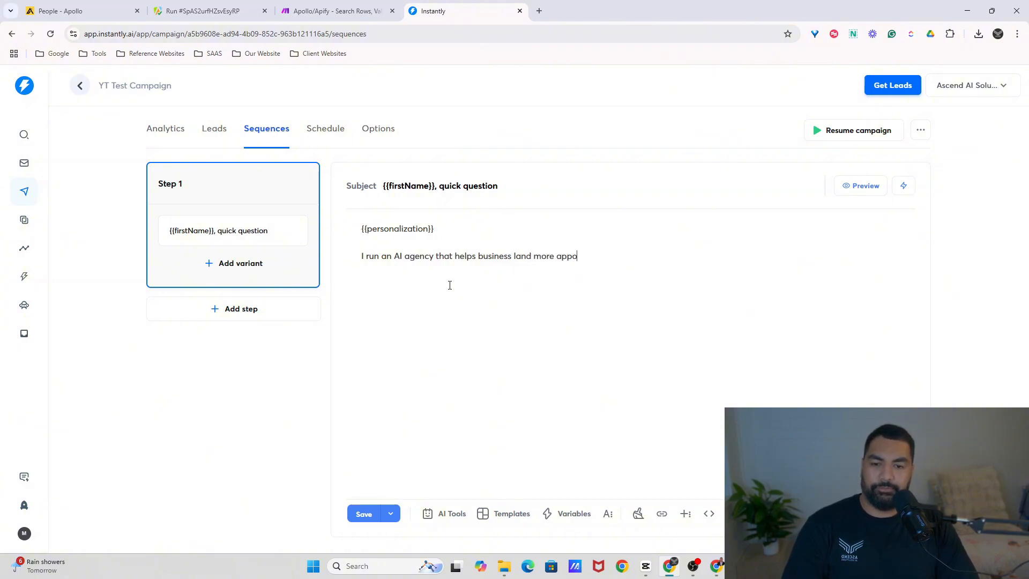
{"action": "type", "text": "intments with theu"}
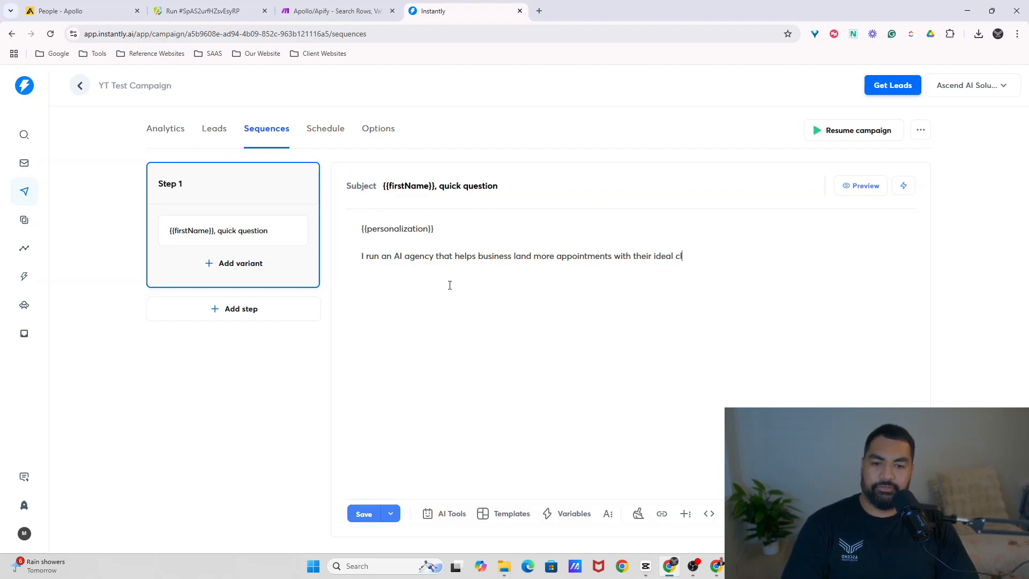
{"action": "type", "text": "ients."}
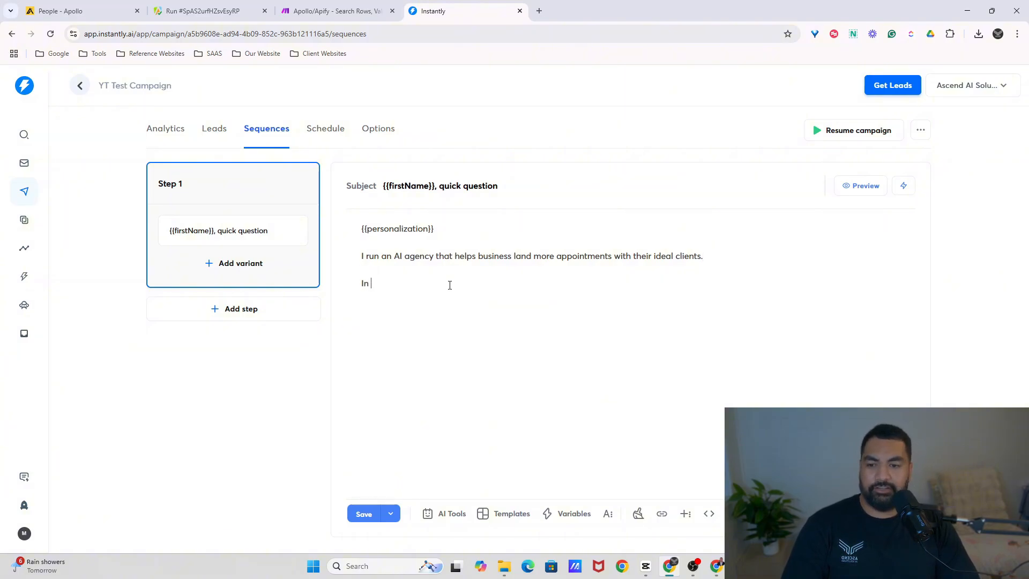
Add the paragraph "Last month, we help X achieive Y in less than 30 days." to the email body
{"action": "key", "text": "BackSpace"}
{"action": "key", "text": "BackSpace"}
{"action": "type", "text": "Last mo"}
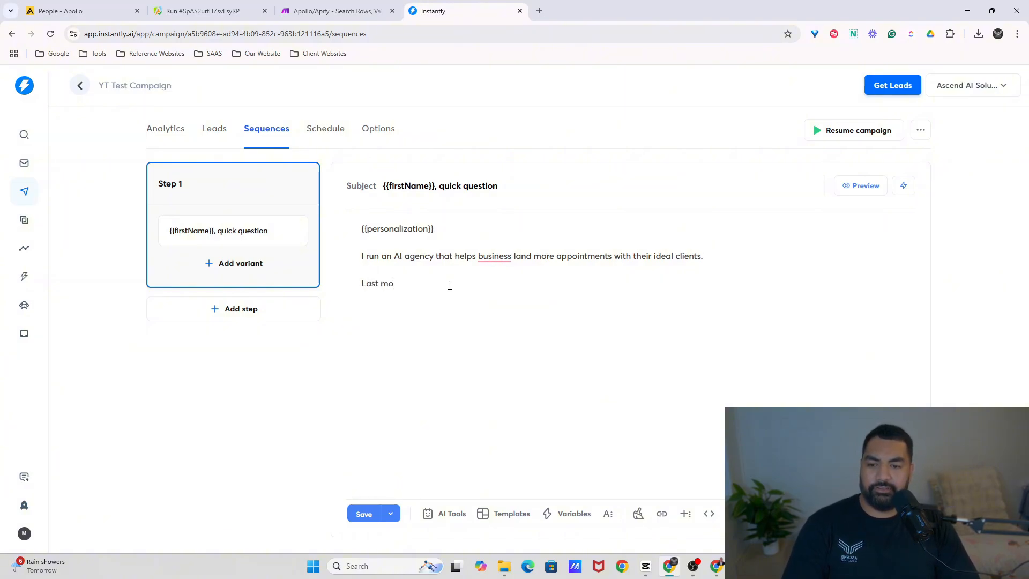
{"action": "type", "text": "nth, we ha"}
{"action": "key", "text": "BackSpace"}
{"action": "type", "text": "elp"}
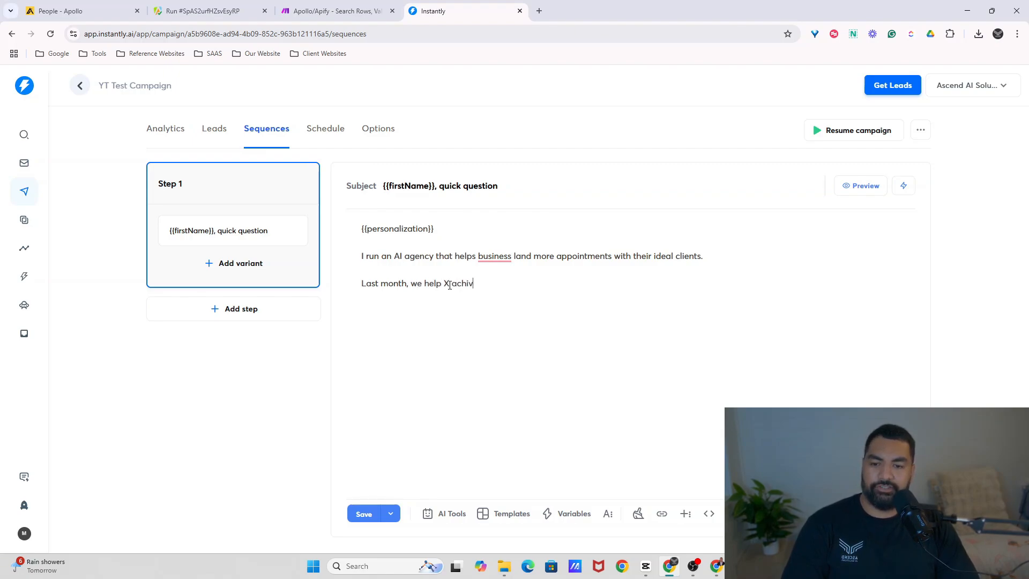
{"action": "type", "text": " X achieive Y"}
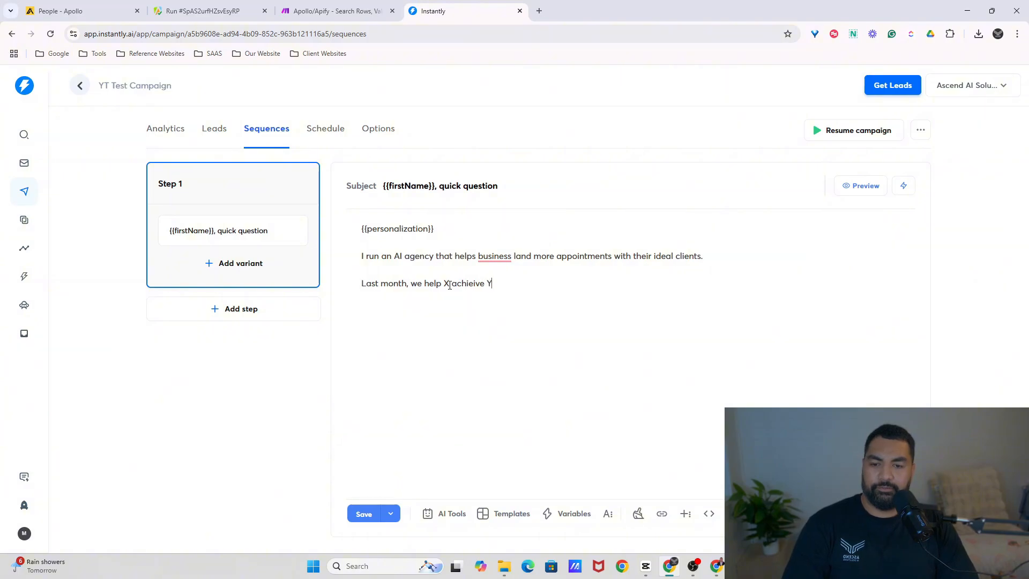
{"action": "type", "text": " in less th"}
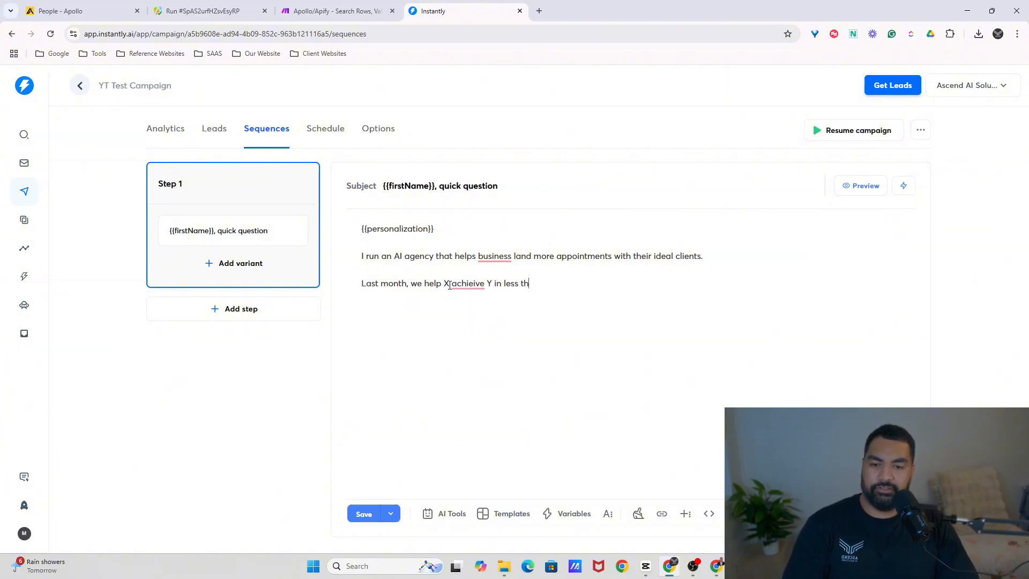
{"action": "type", "text": "an 30"}
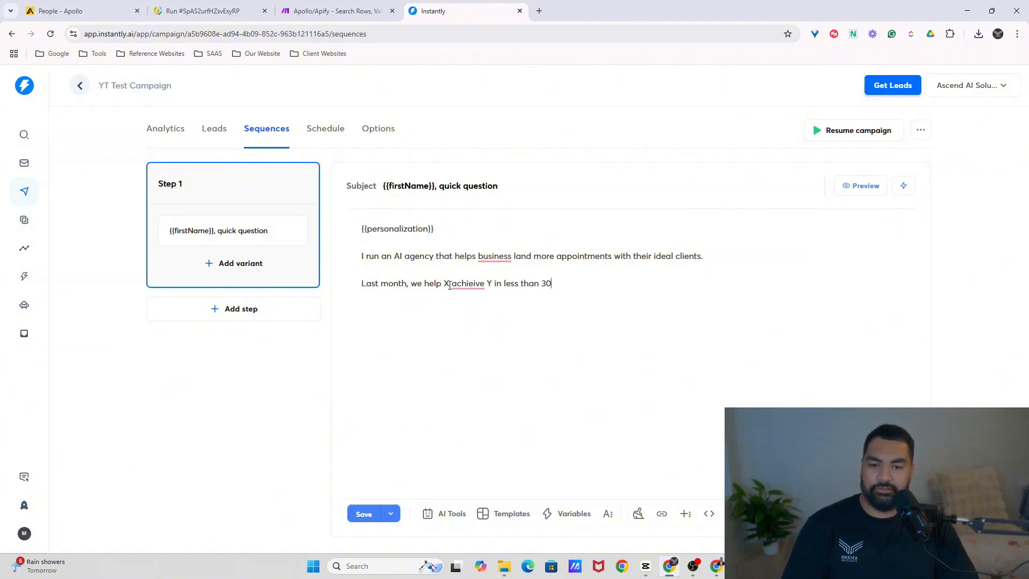
{"action": "type", "text": " days."}
{"action": "key", "text": "Return"}
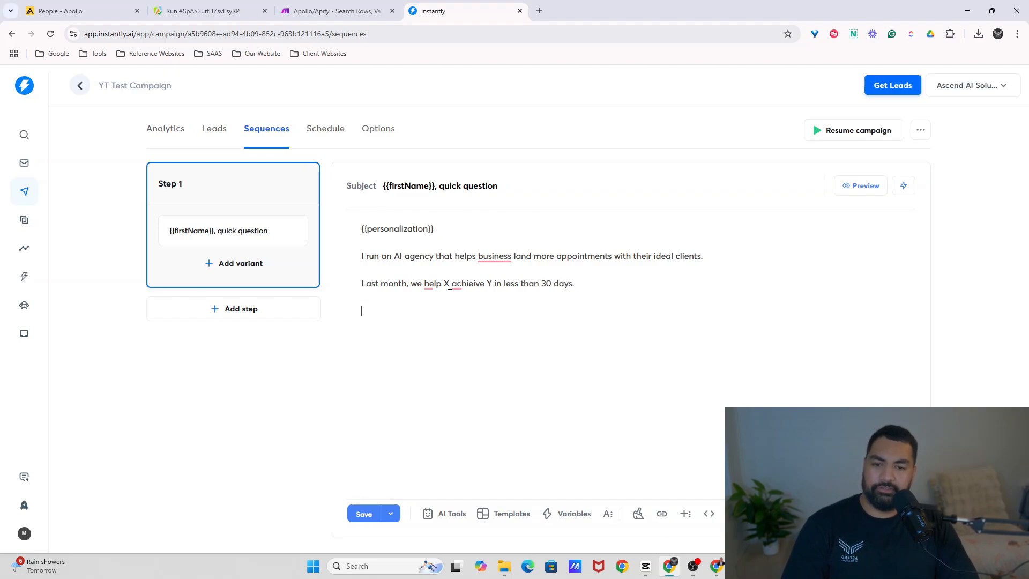
Close the email with "Is it worth chat?", "Thanks" and the sender's first name, and preview the complete message
{"action": "type", "text": "Is it "}
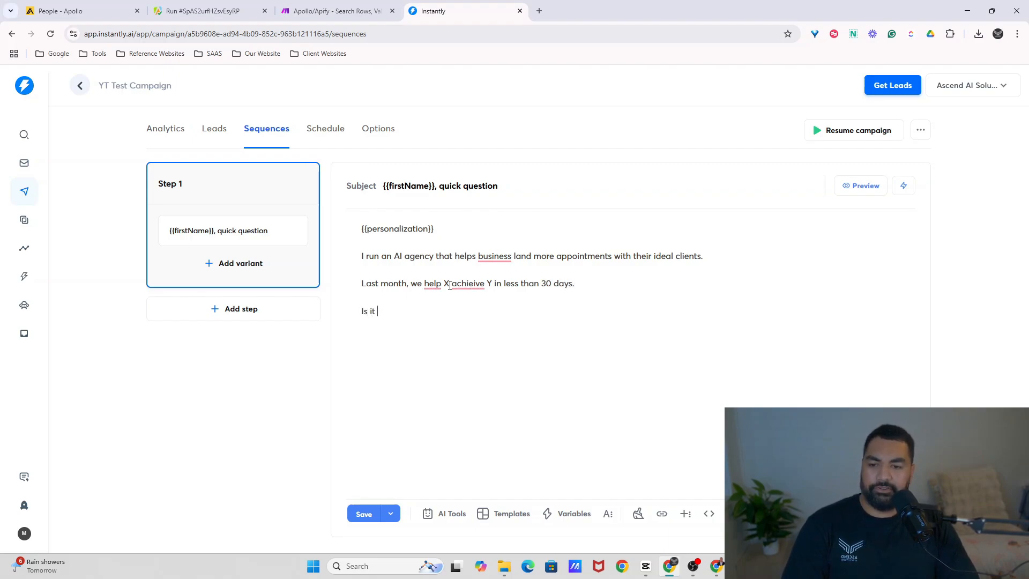
{"action": "type", "text": "worth chat?  "}
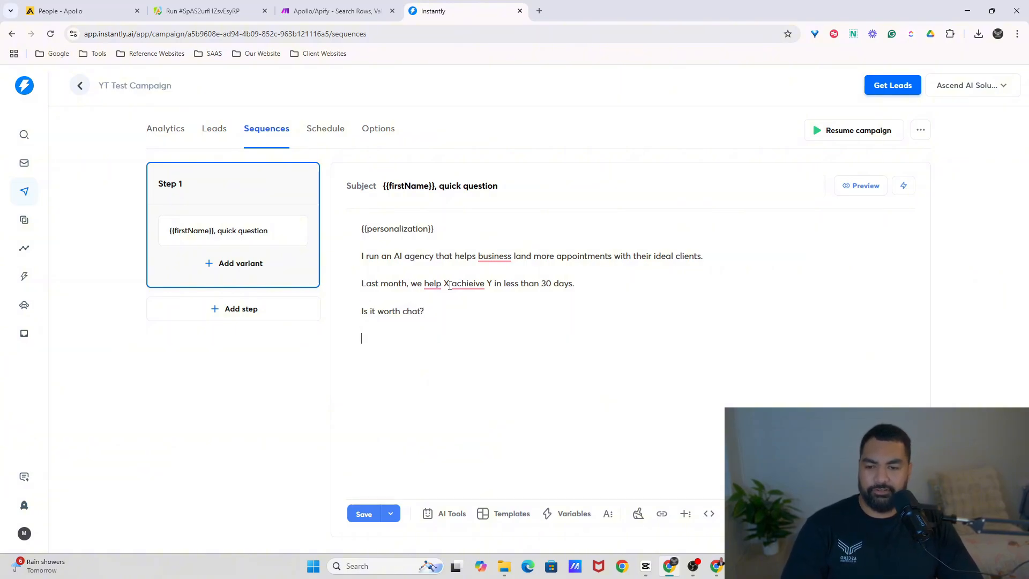
{"action": "type", "text": "Thanks "}
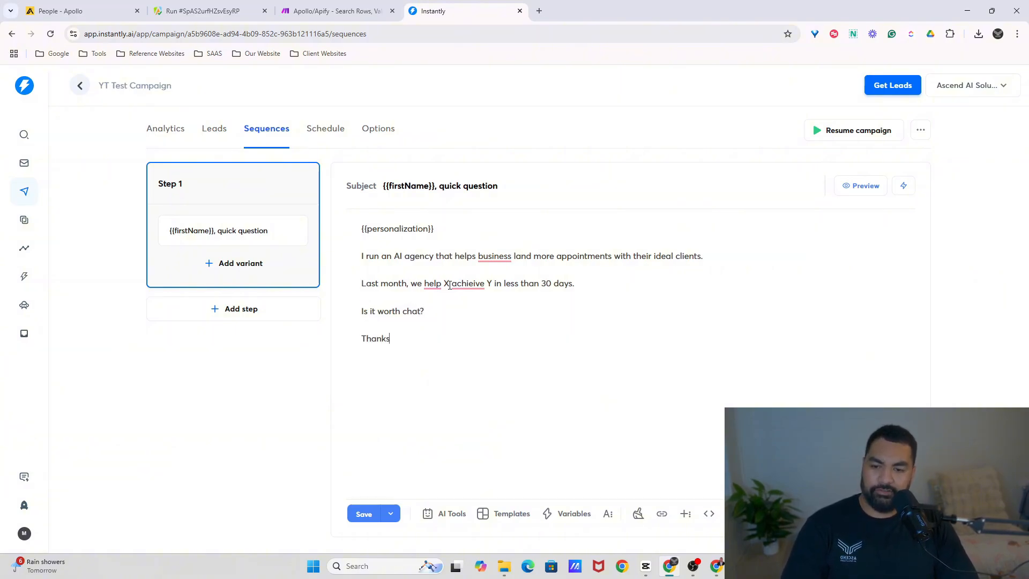
{"action": "type", "text": "Ju"}
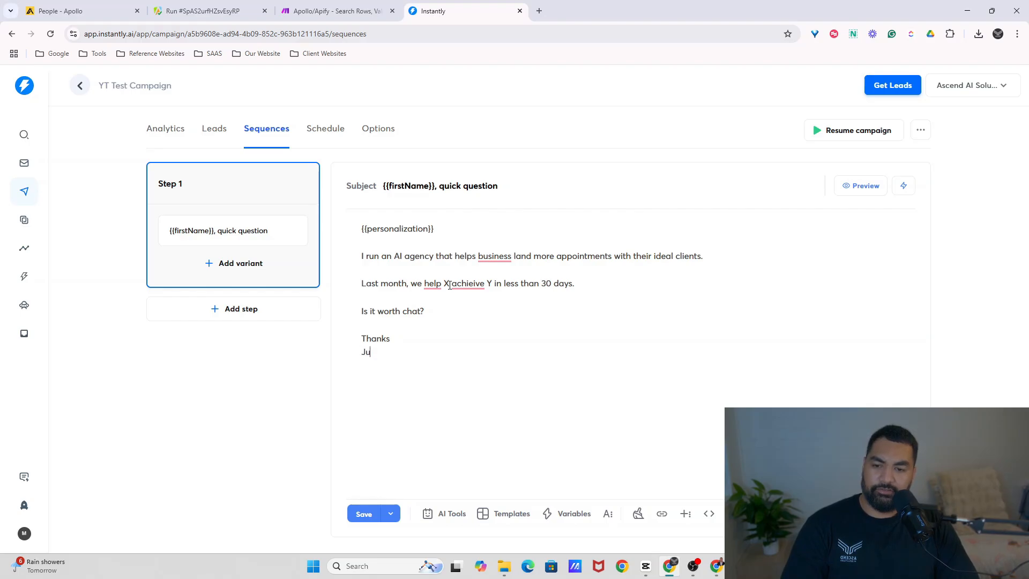
{"action": "type", "text": "nior"}
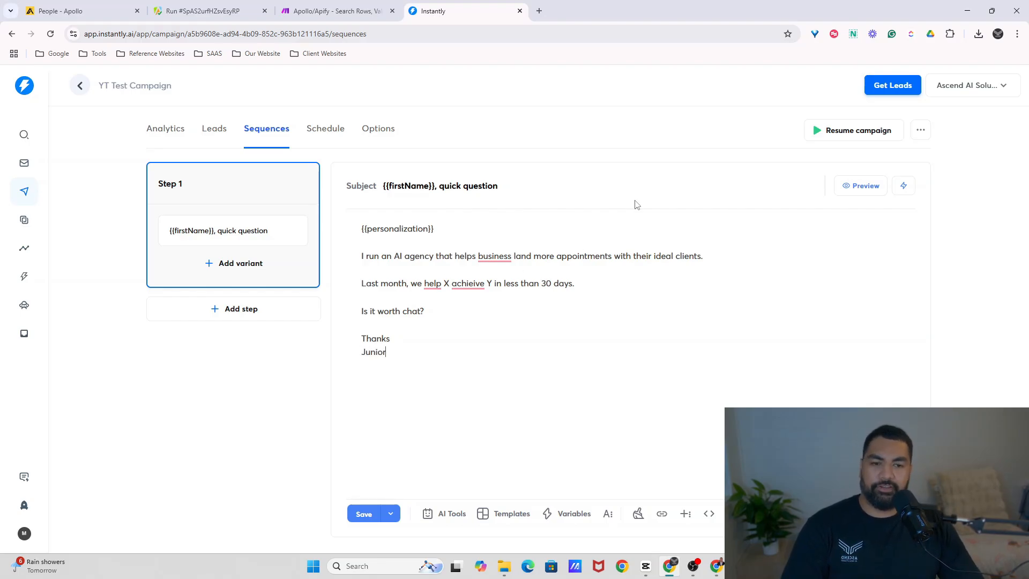
{"action": "left_click", "coordinate": [862, 187]}
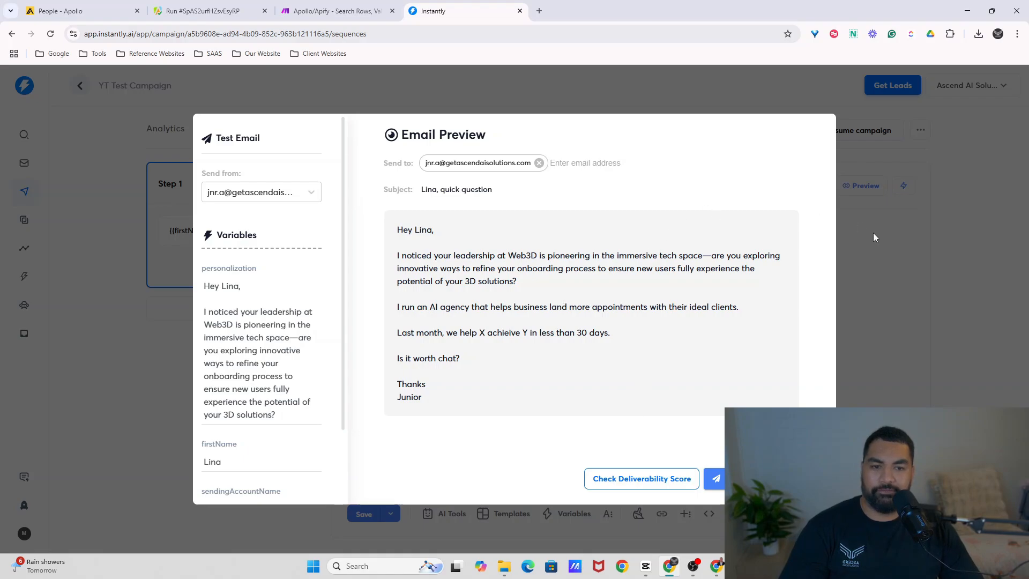
{"action": "left_click", "coordinate": [861, 277]}
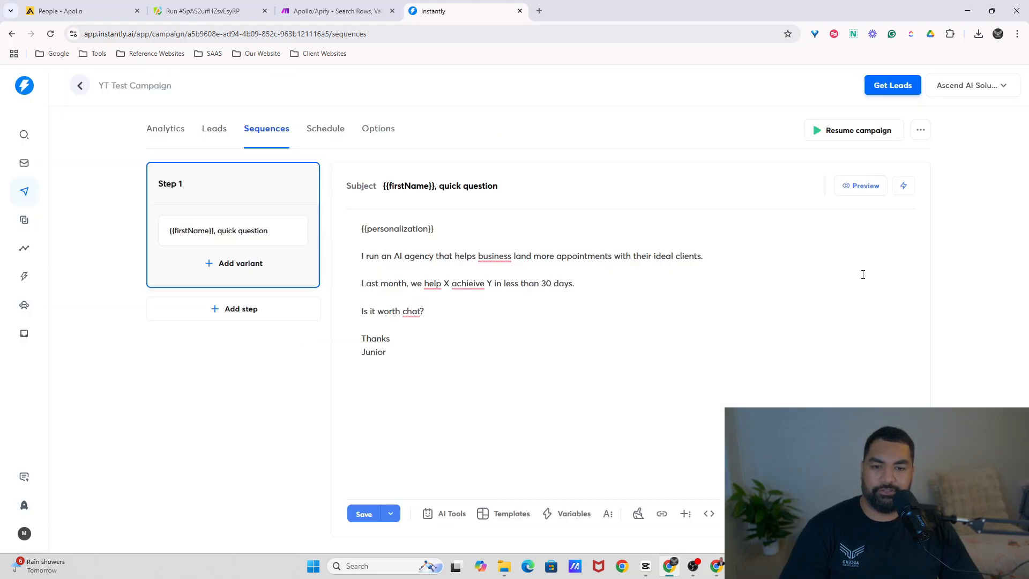
Select all leads in the YT Test Campaign and delete them
{"action": "left_click", "coordinate": [321, 11]}
{"action": "left_click", "coordinate": [471, 12]}
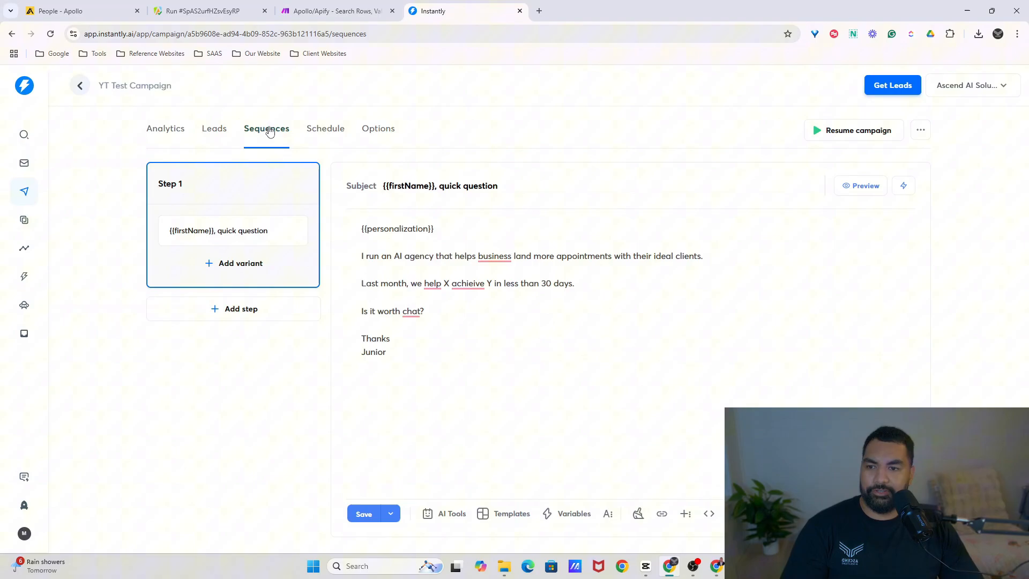
{"action": "left_click", "coordinate": [214, 128]}
{"action": "left_click", "coordinate": [155, 205]}
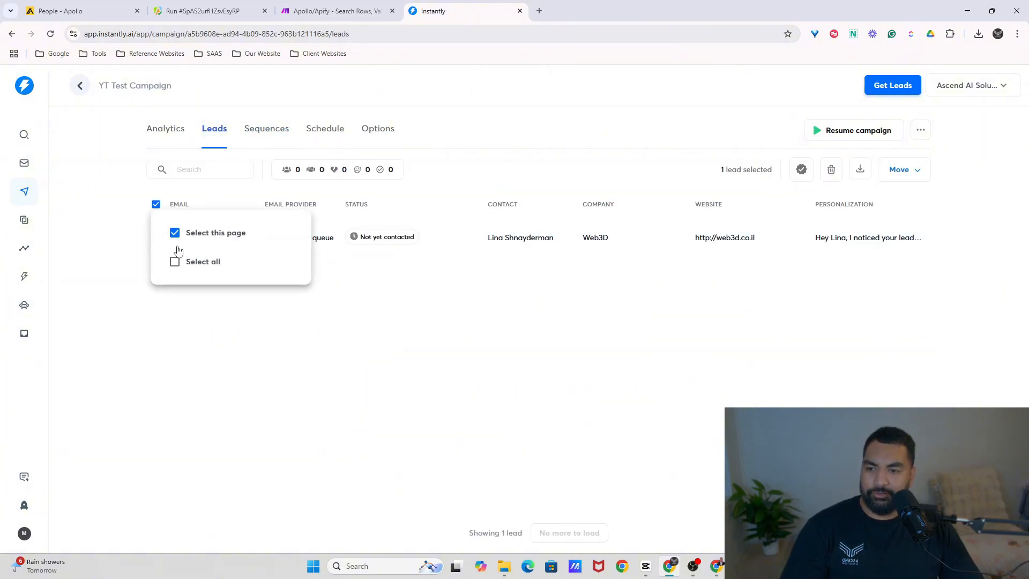
{"action": "left_click", "coordinate": [174, 262]}
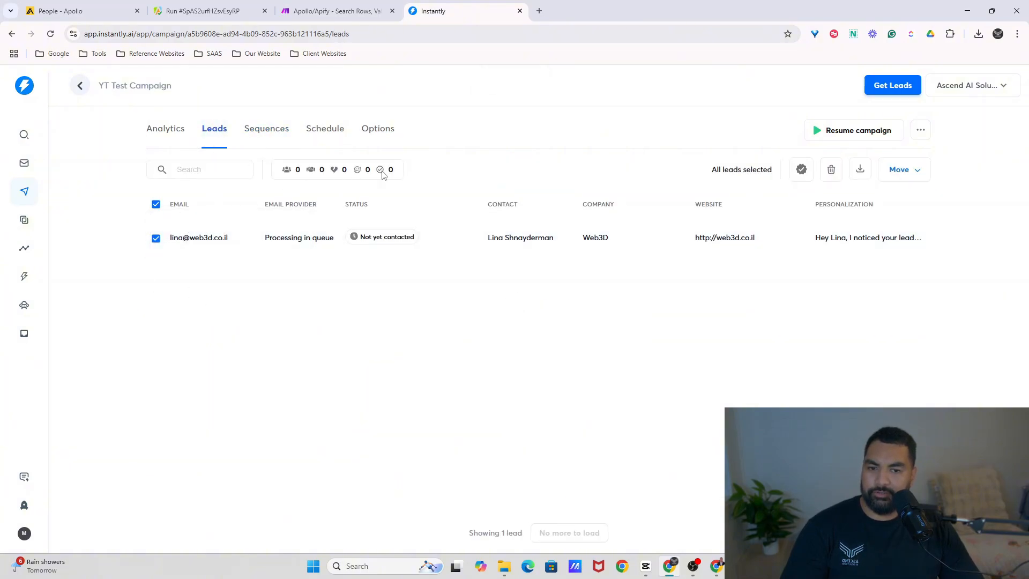
{"action": "left_click", "coordinate": [831, 169]}
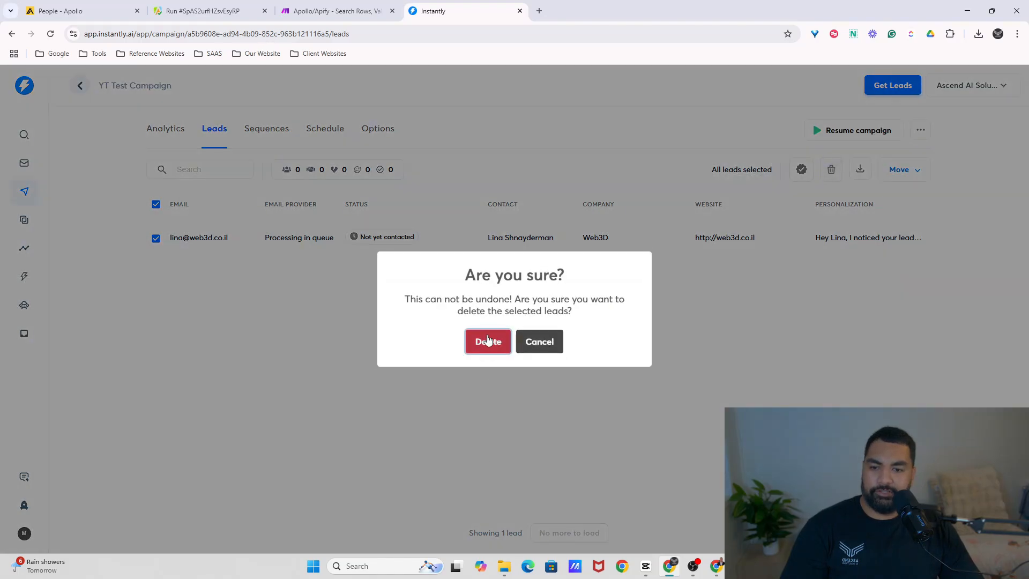
{"action": "left_click", "coordinate": [488, 341]}
Switch to Make, set the Google Sheets Search Rows limit to 5 and run the scenario once
{"action": "left_click", "coordinate": [332, 11]}
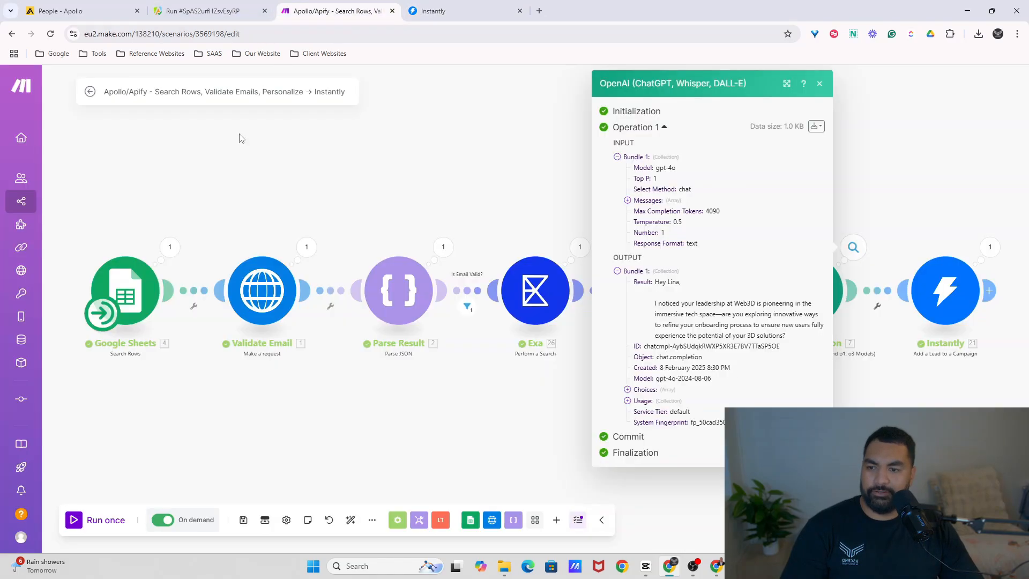
{"action": "left_click", "coordinate": [145, 314]}
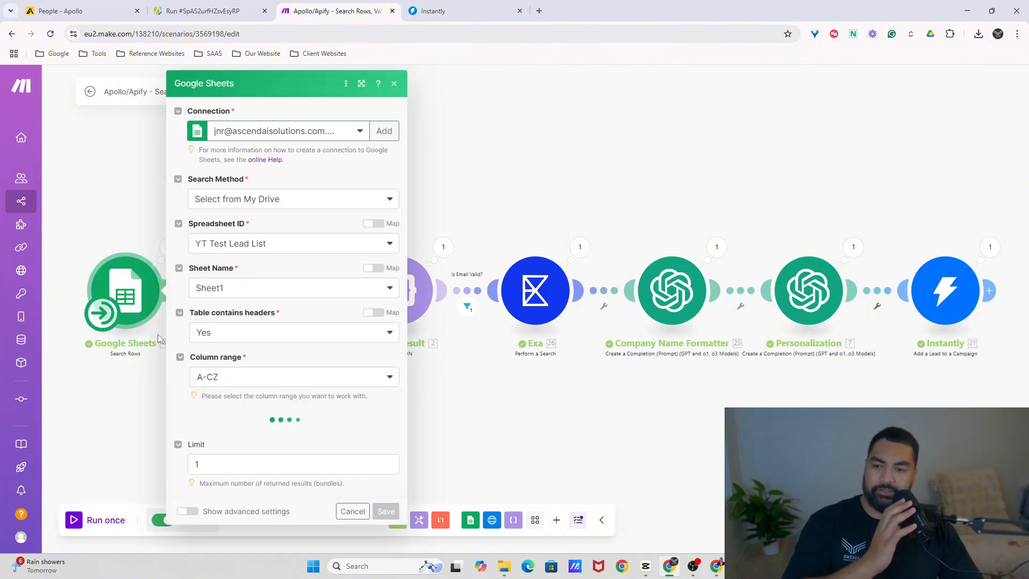
{"action": "left_click", "coordinate": [210, 465]}
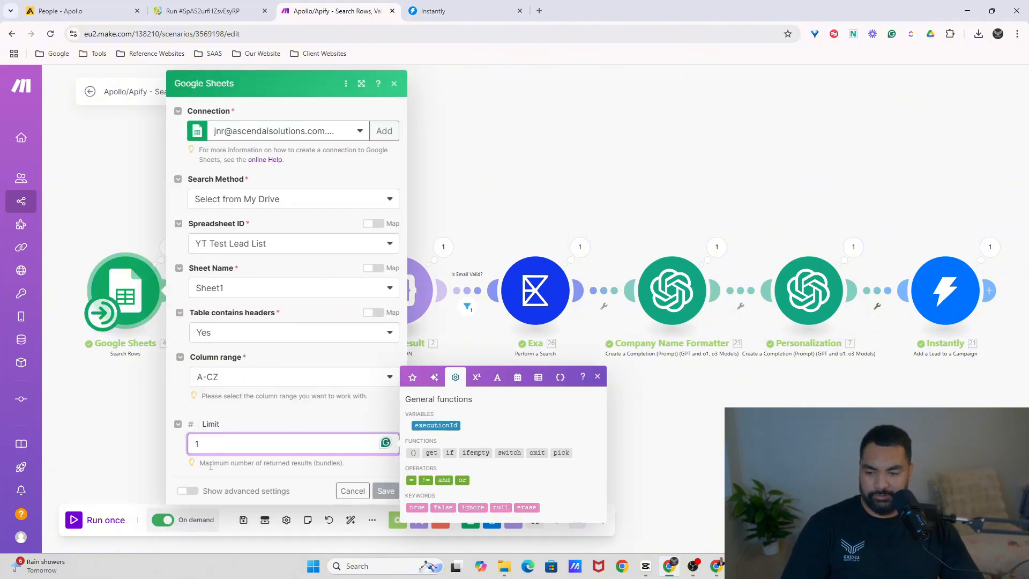
{"action": "key", "text": "BackSpace"}
{"action": "type", "text": "5"}
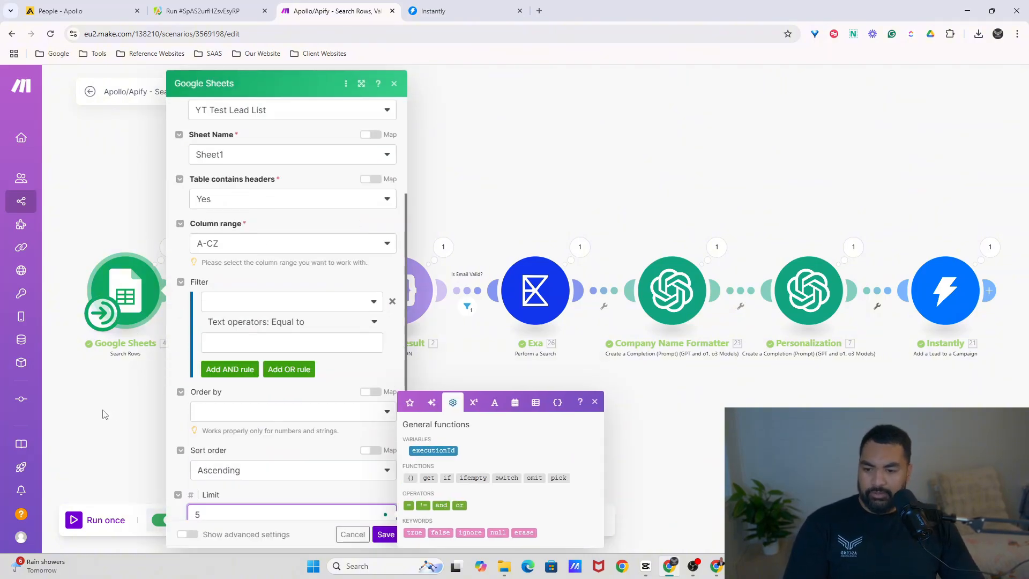
{"action": "scroll", "coordinate": [253, 443], "scroll_direction": "down", "scroll_amount": 1}
{"action": "left_click", "coordinate": [385, 534]}
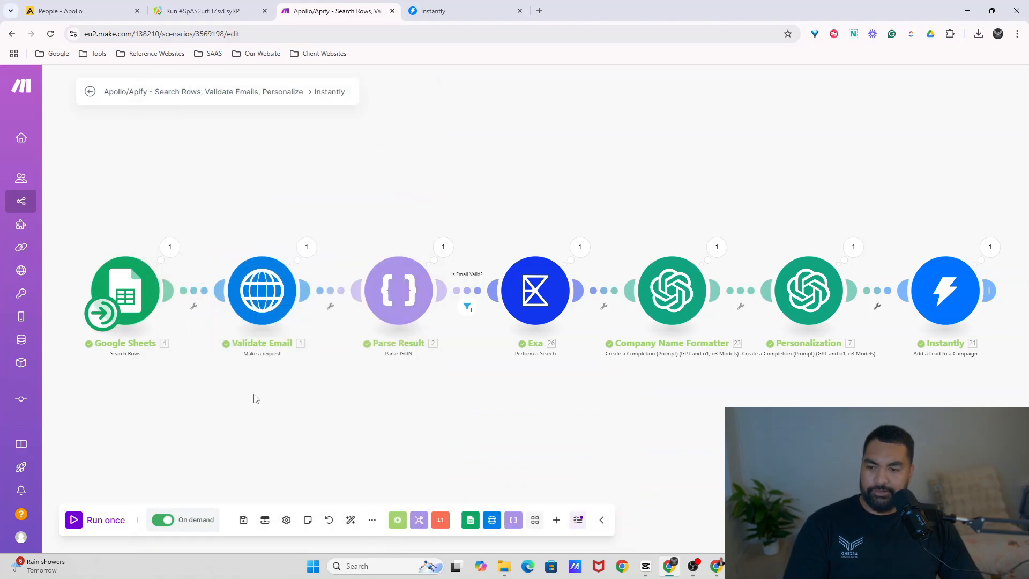
{"action": "left_click", "coordinate": [81, 519]}
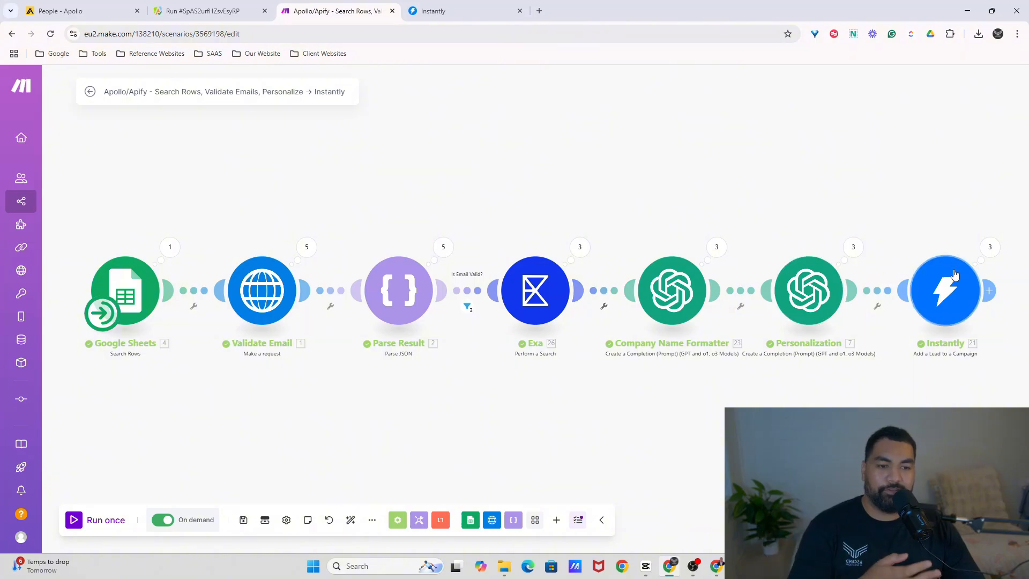
Switch to Instantly, refresh the YT Test Campaign's leads and check them against the email sequence
{"action": "left_click", "coordinate": [448, 12]}
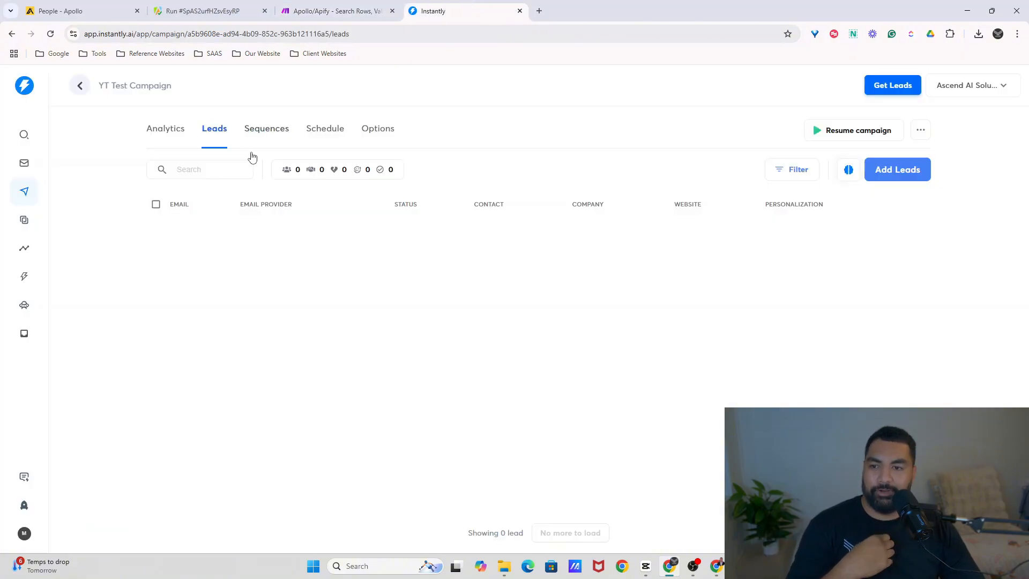
{"action": "left_click", "coordinate": [166, 128]}
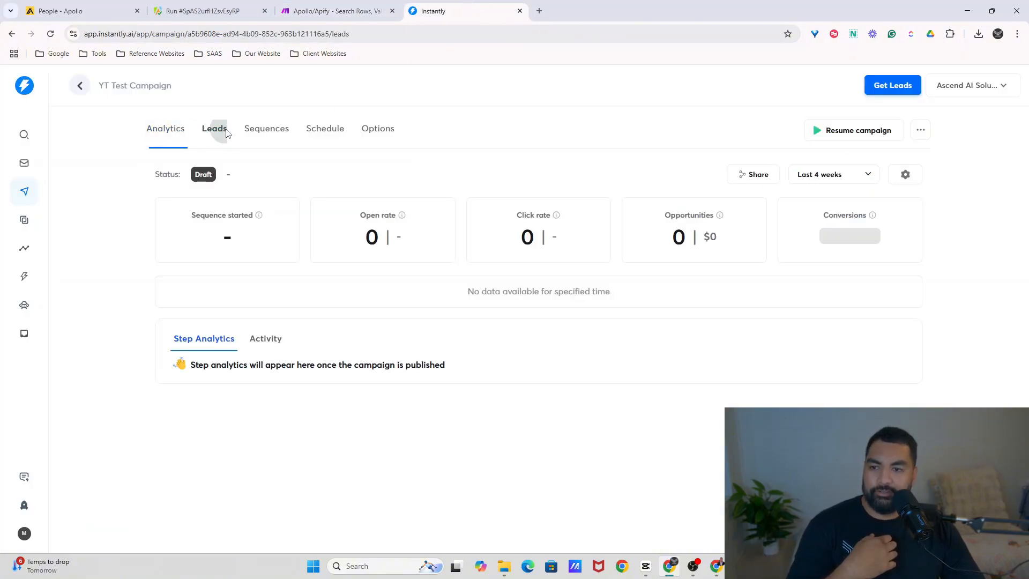
{"action": "left_click", "coordinate": [226, 131]}
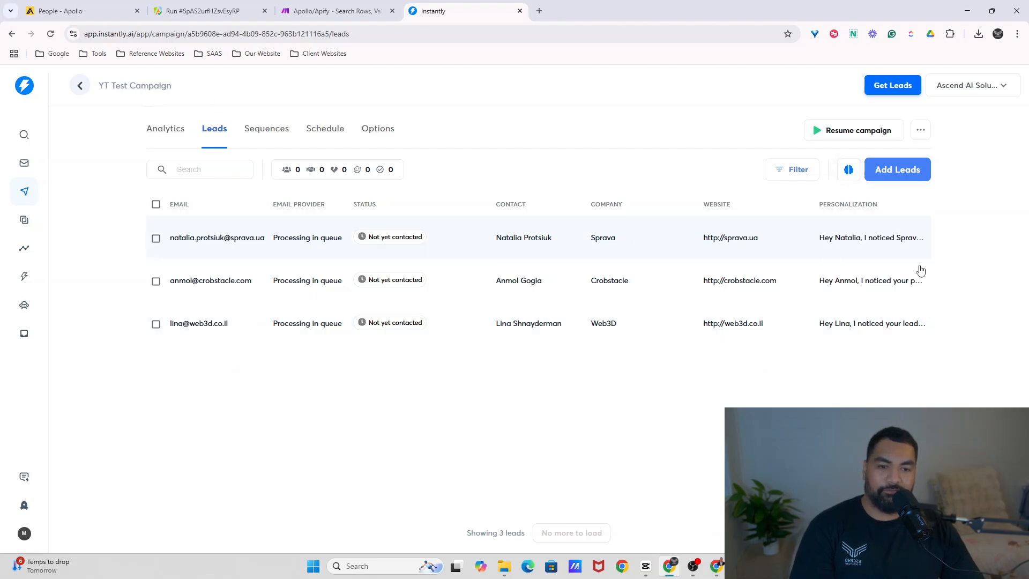
{"action": "left_click", "coordinate": [255, 135]}
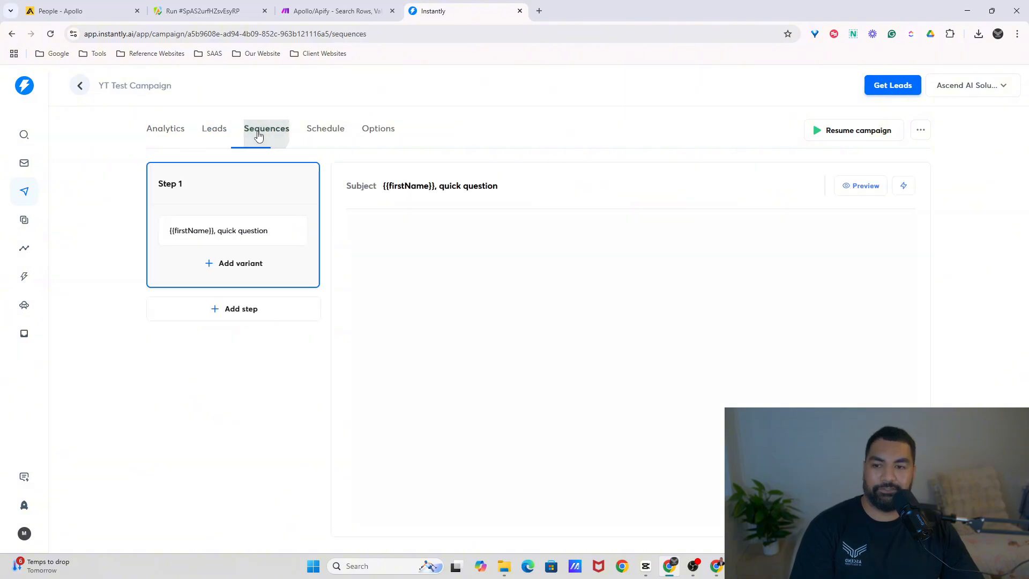
{"action": "left_click", "coordinate": [226, 131]}
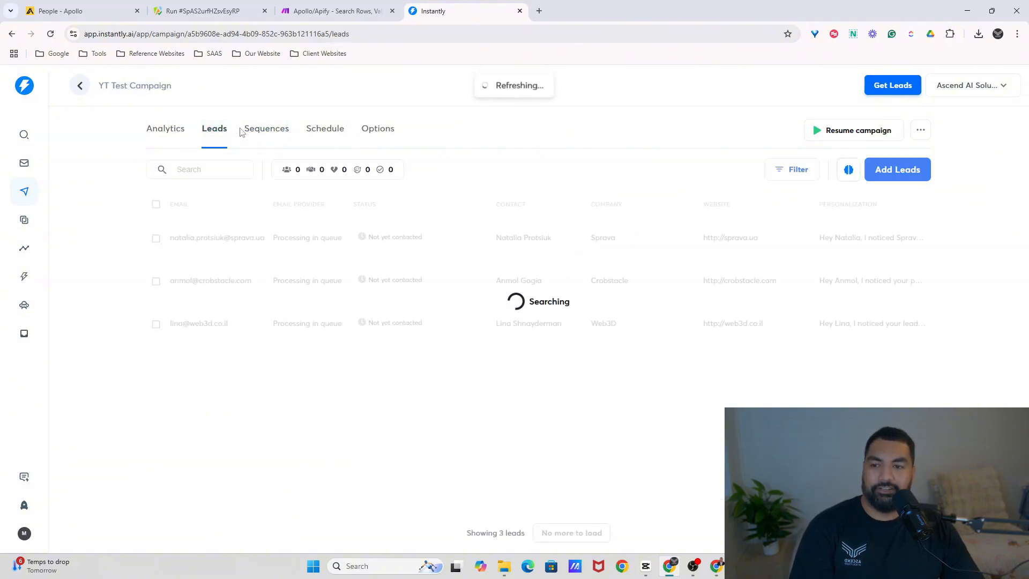
{"action": "left_click", "coordinate": [267, 133]}
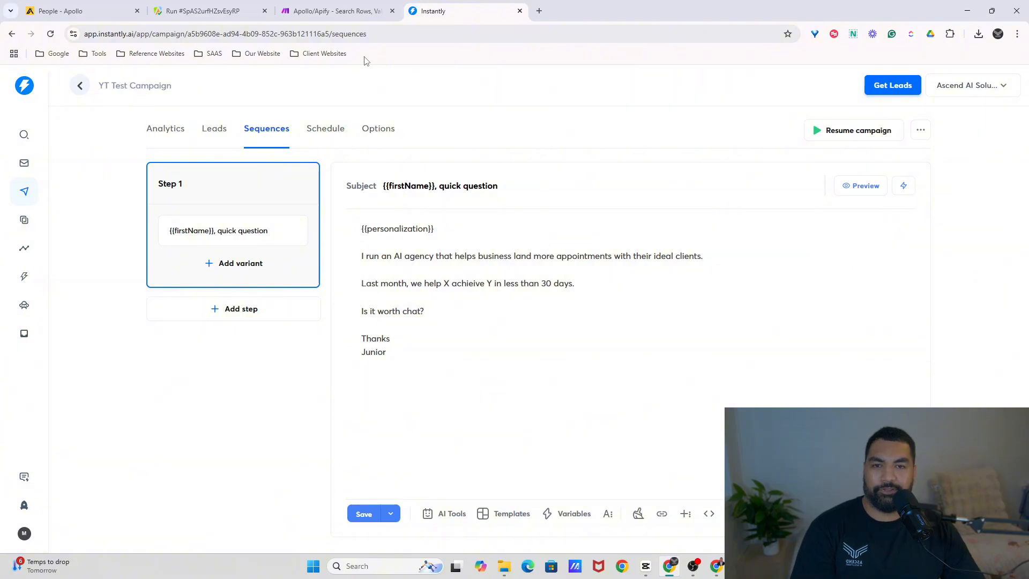
Look over the complete Make scenario, the Apollo people search and the Apify Apollo Scraper run
{"action": "left_click", "coordinate": [357, 9]}
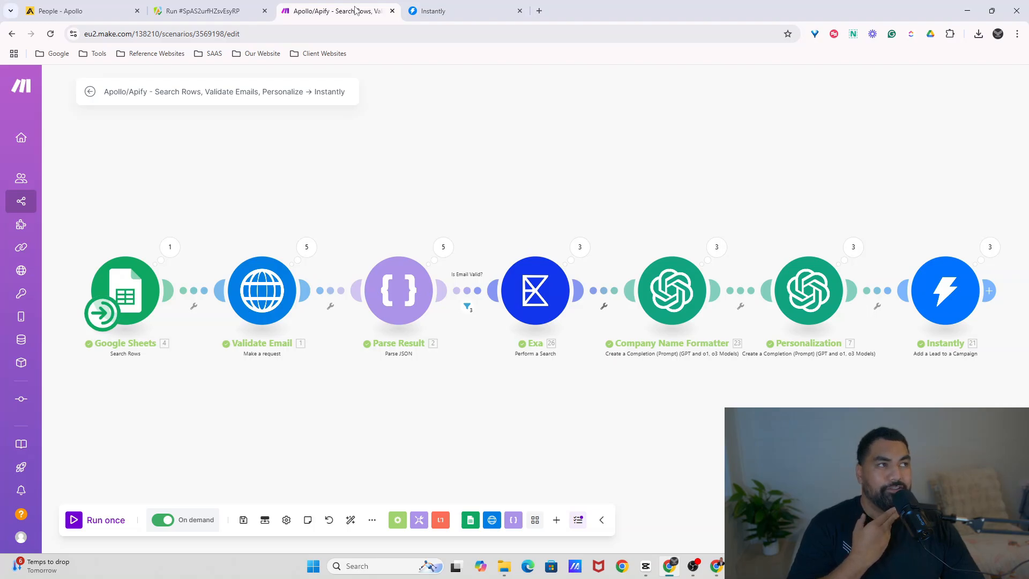
{"action": "scroll", "coordinate": [507, 140], "scroll_direction": "down", "scroll_amount": 1}
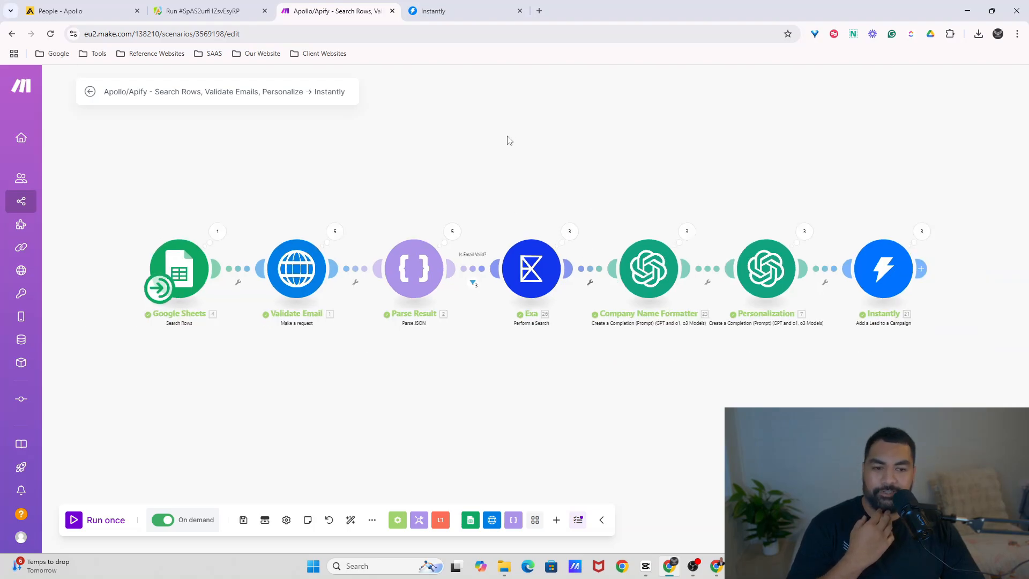
{"action": "scroll", "coordinate": [509, 140], "scroll_direction": "up", "scroll_amount": 1}
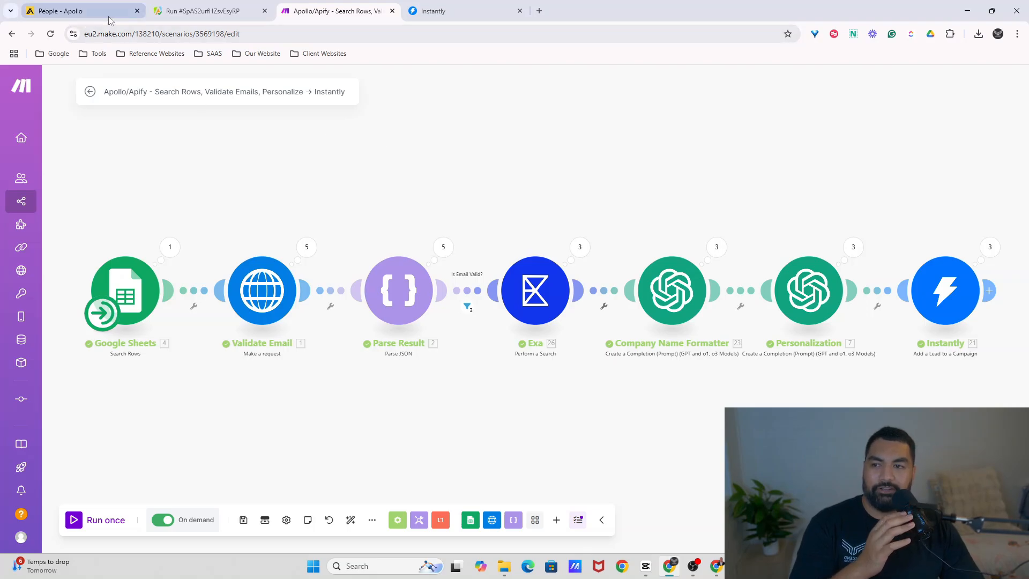
{"action": "left_click", "coordinate": [131, 15]}
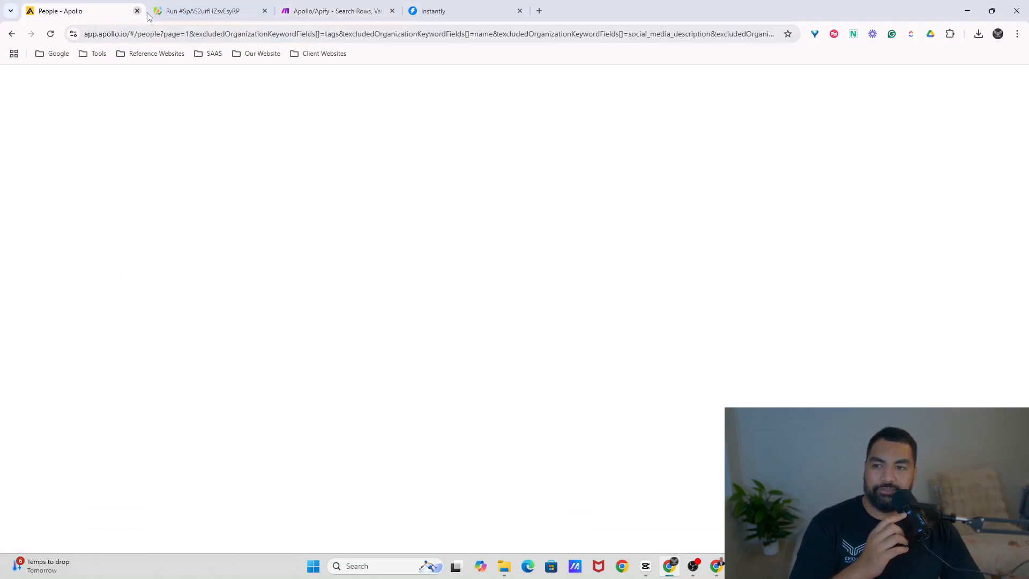
{"action": "left_click", "coordinate": [207, 16]}
{"action": "scroll", "coordinate": [367, 139], "scroll_direction": "up", "scroll_amount": 3}
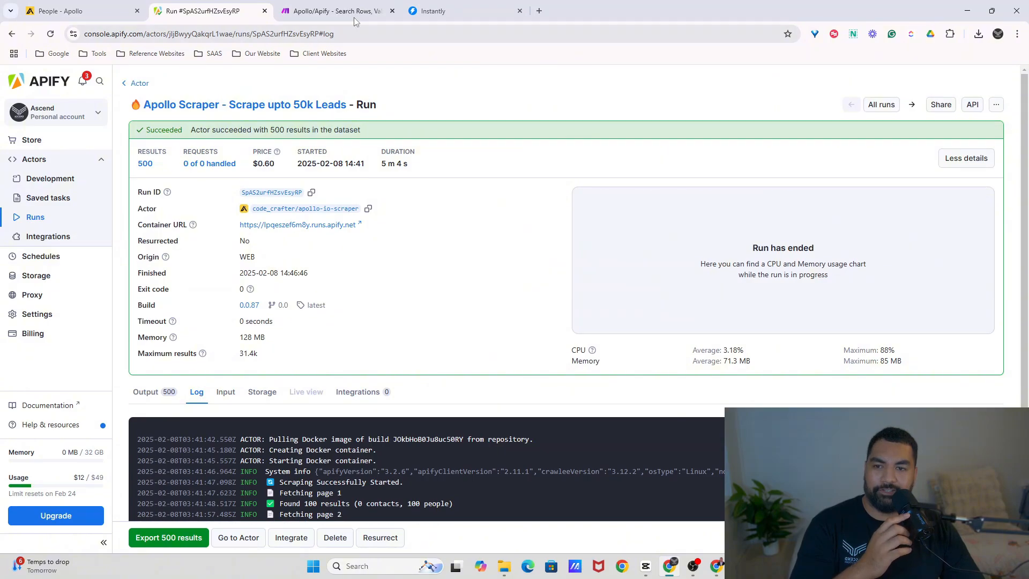
Return to the Make scenario and view its blueprint export and import options
{"action": "left_click", "coordinate": [332, 11]}
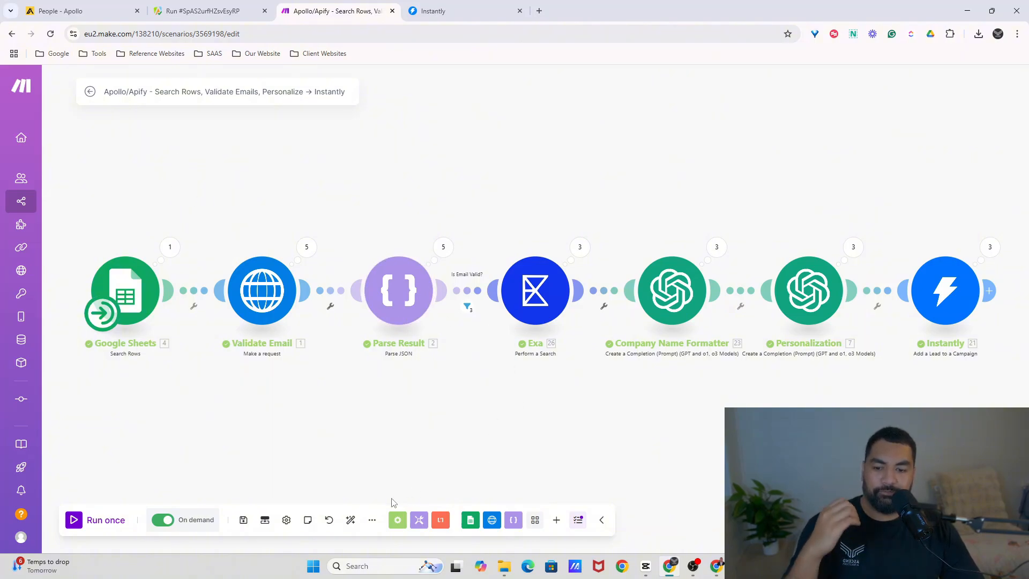
{"action": "left_click", "coordinate": [372, 519]}
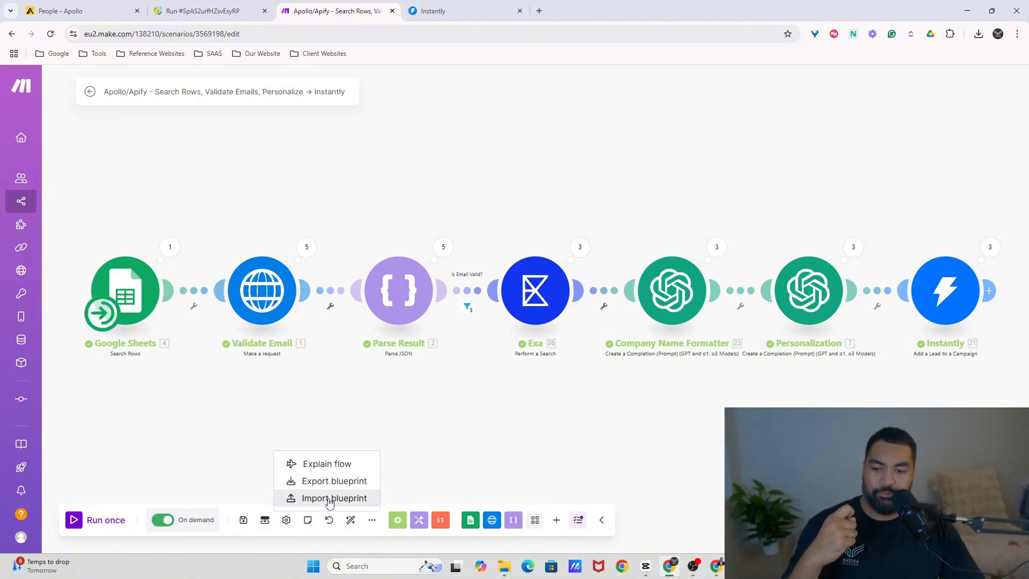
{"action": "left_click", "coordinate": [597, 435]}
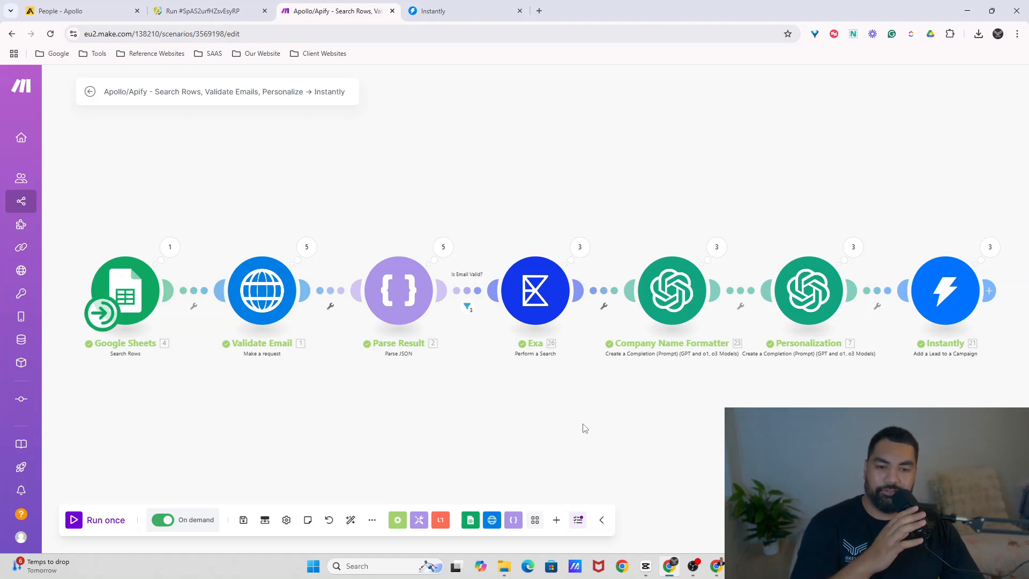